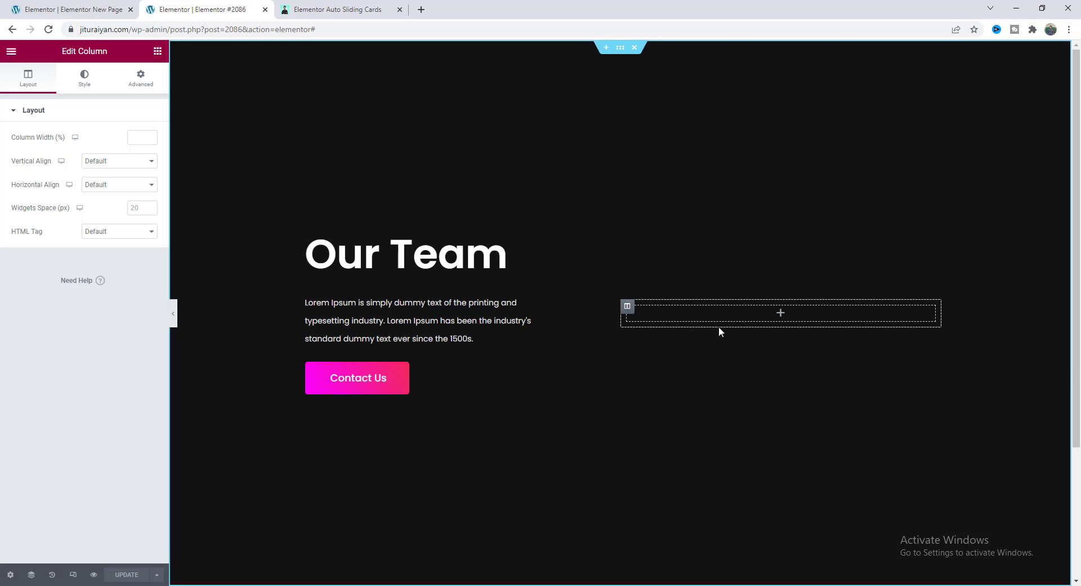
Review the Elementor Auto Sliding Cards description and features on Gumroad, and check the downloaded JSON file.
{"action": "left_click", "coordinate": [314, 6]}
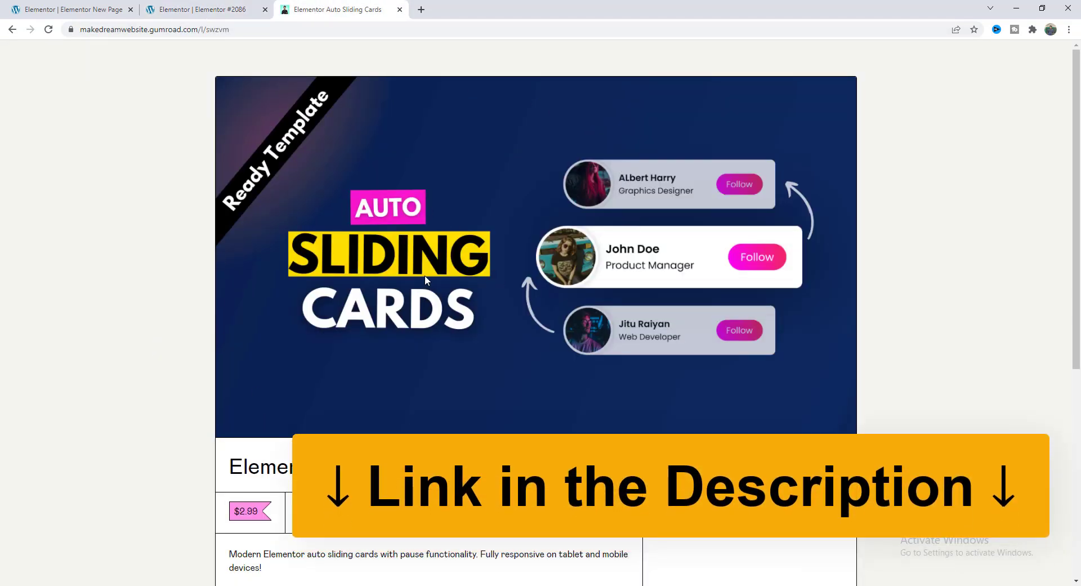
{"action": "scroll", "coordinate": [259, 385], "scroll_direction": "down", "scroll_amount": 4}
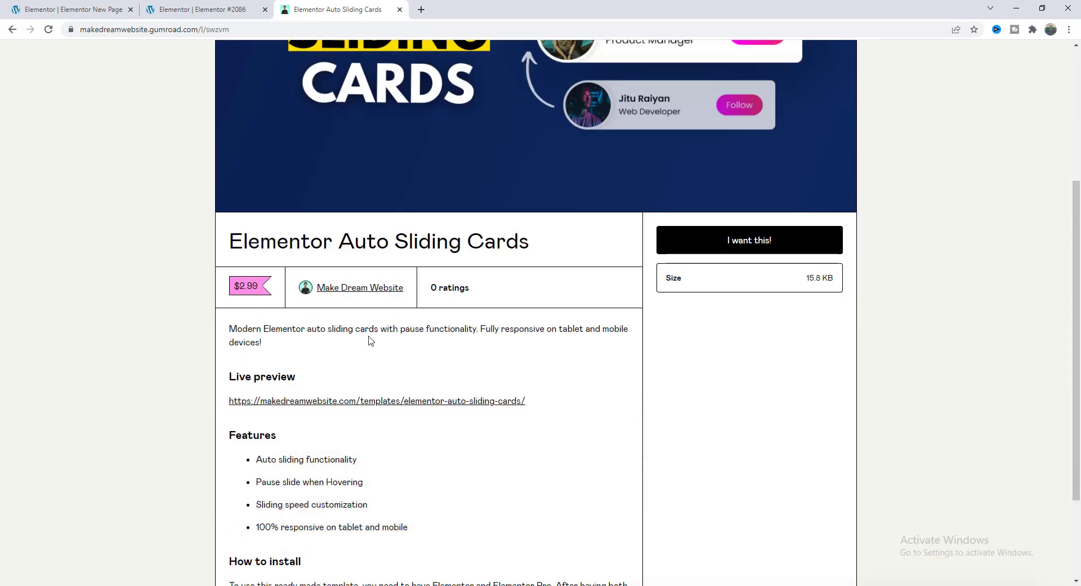
{"action": "key", "text": "alt+Tab"}
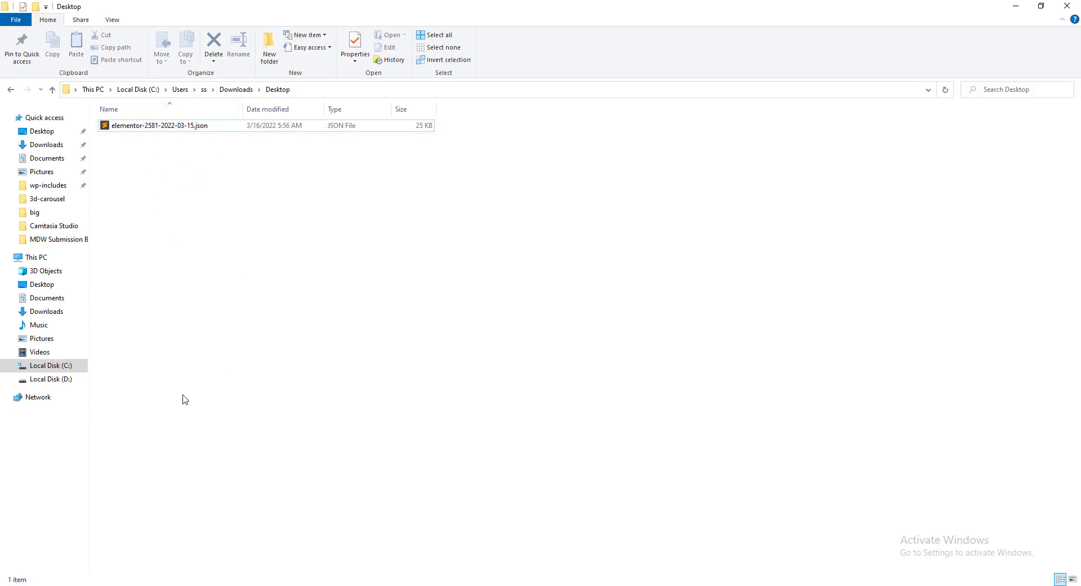
{"action": "key", "text": "alt+Tab"}
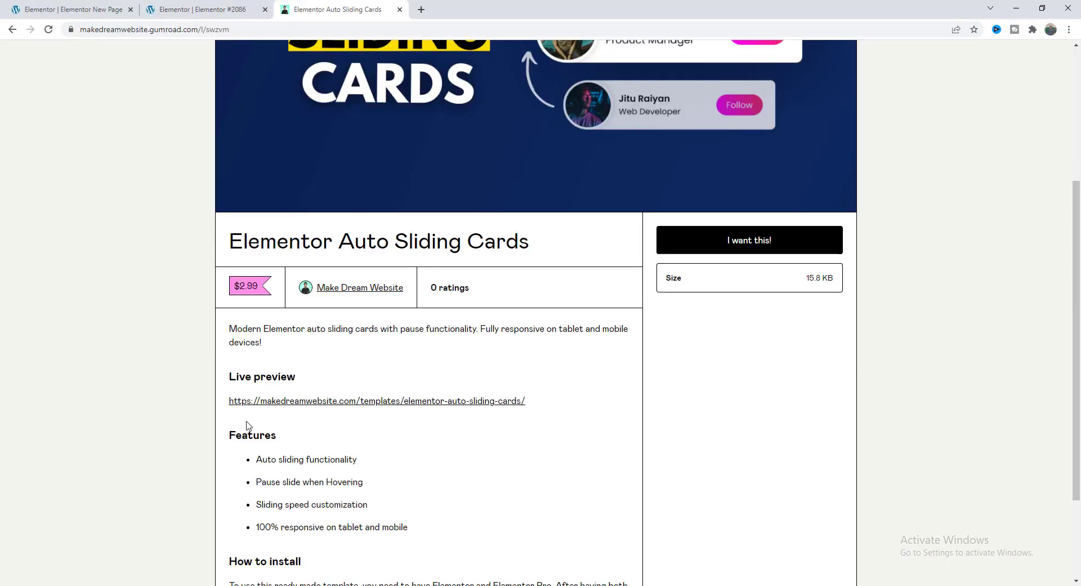
Import the downloaded JSON template file into the Elementor template library.
{"action": "left_click", "coordinate": [55, 4]}
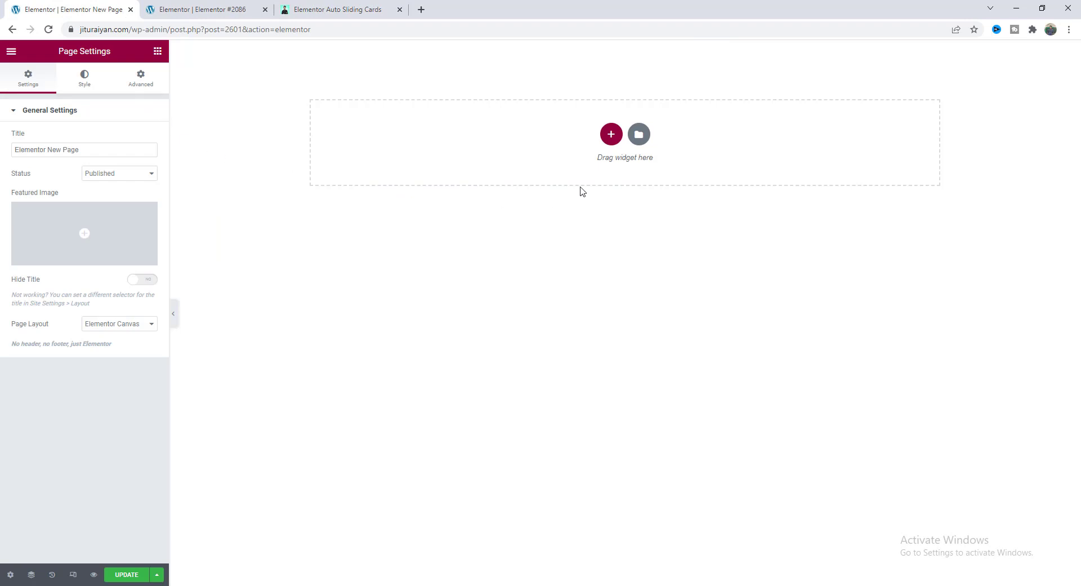
{"action": "left_click", "coordinate": [638, 135]}
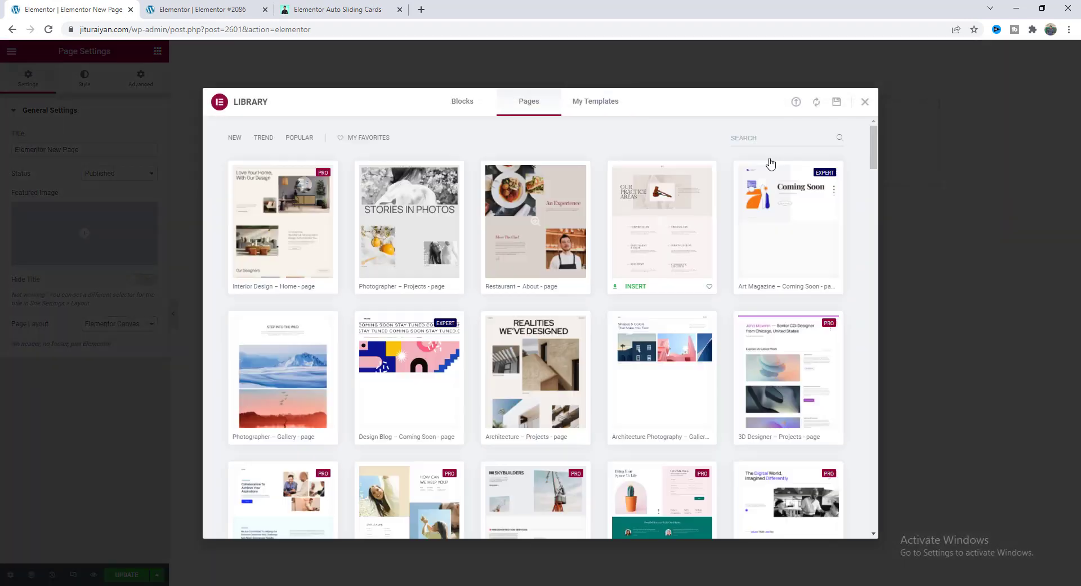
{"action": "left_click", "coordinate": [796, 102]}
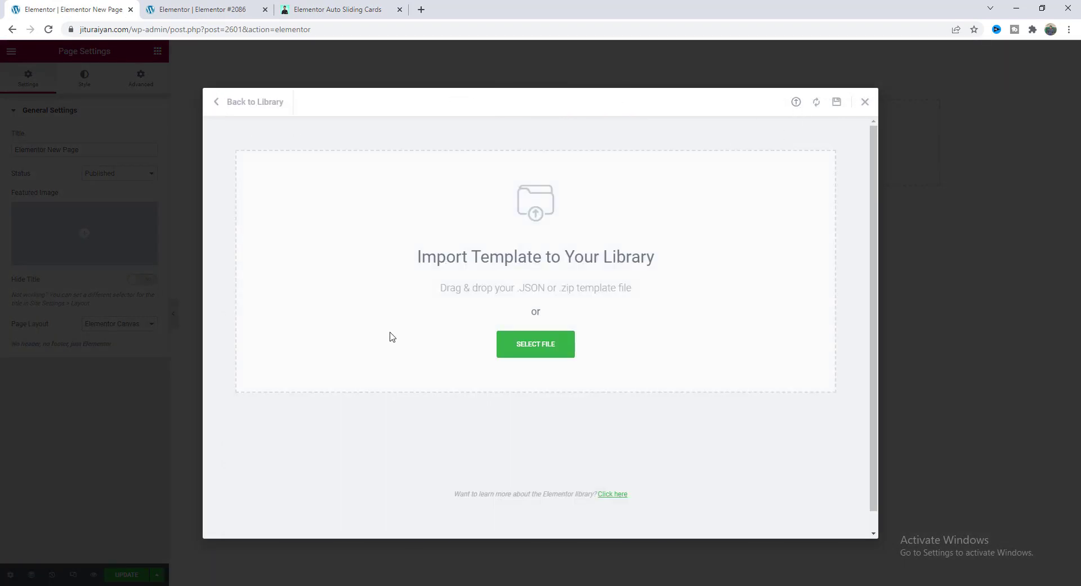
{"action": "key", "text": "alt+Tab"}
{"action": "left_click", "coordinate": [176, 125]}
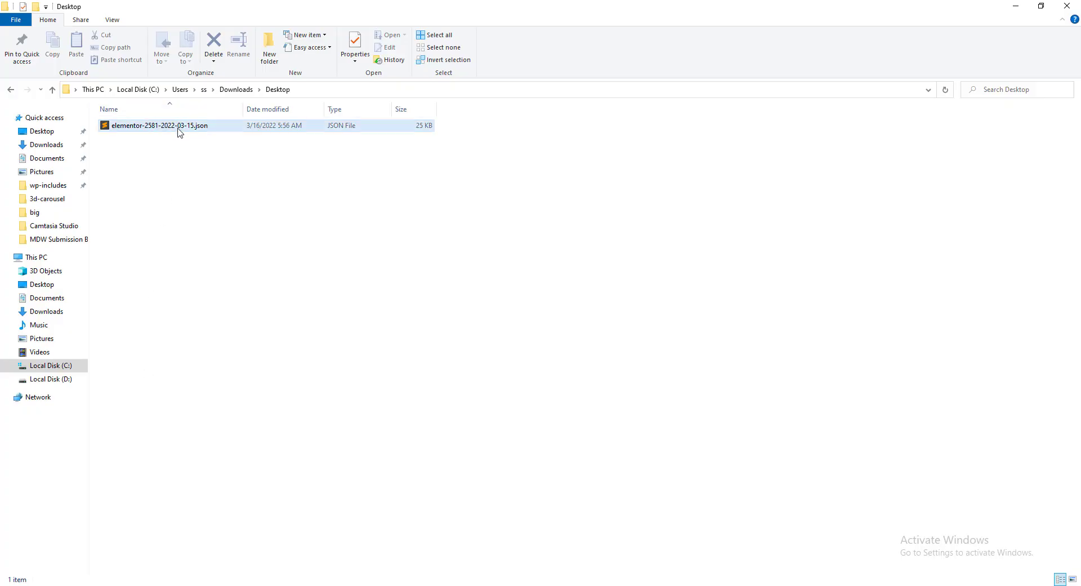
{"action": "left_click_drag", "start_coordinate": [188, 129], "coordinate": [445, 314]}
Insert the MDW Auto Sliding Cards template into the page and accept its page settings.
{"action": "scroll", "coordinate": [459, 276], "scroll_direction": "down", "scroll_amount": 3}
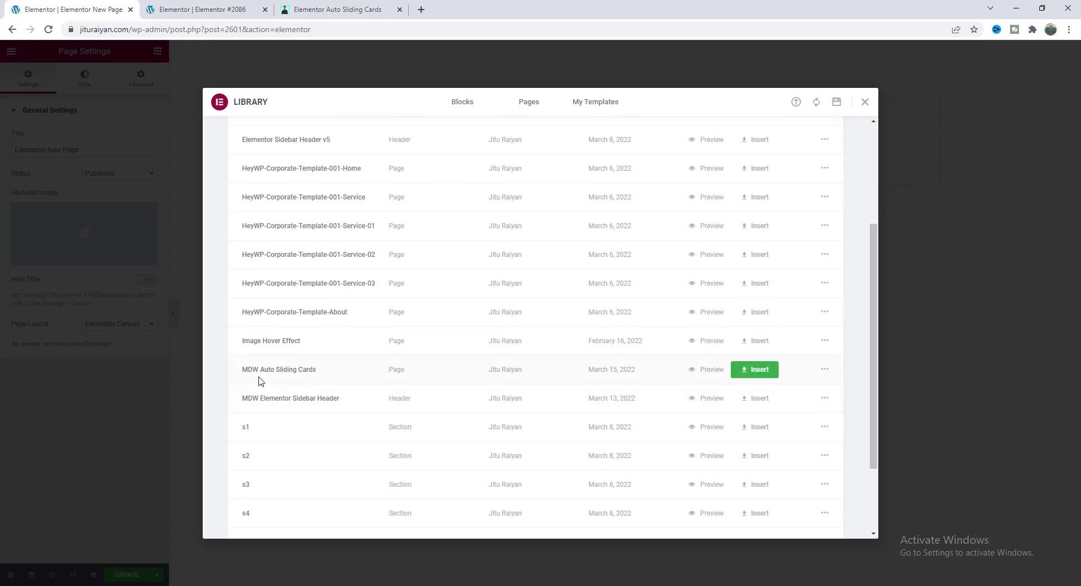
{"action": "left_click", "coordinate": [751, 369]}
{"action": "left_click", "coordinate": [618, 361]}
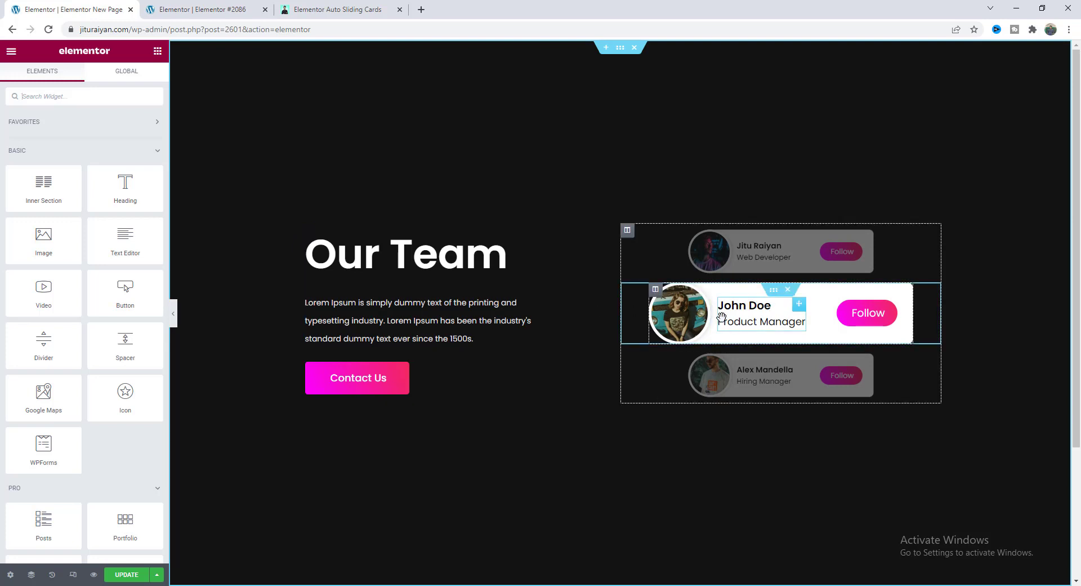
Preview the Our Team sliding cards at tablet width, then at 360 px mobile width.
{"action": "left_click", "coordinate": [771, 301]}
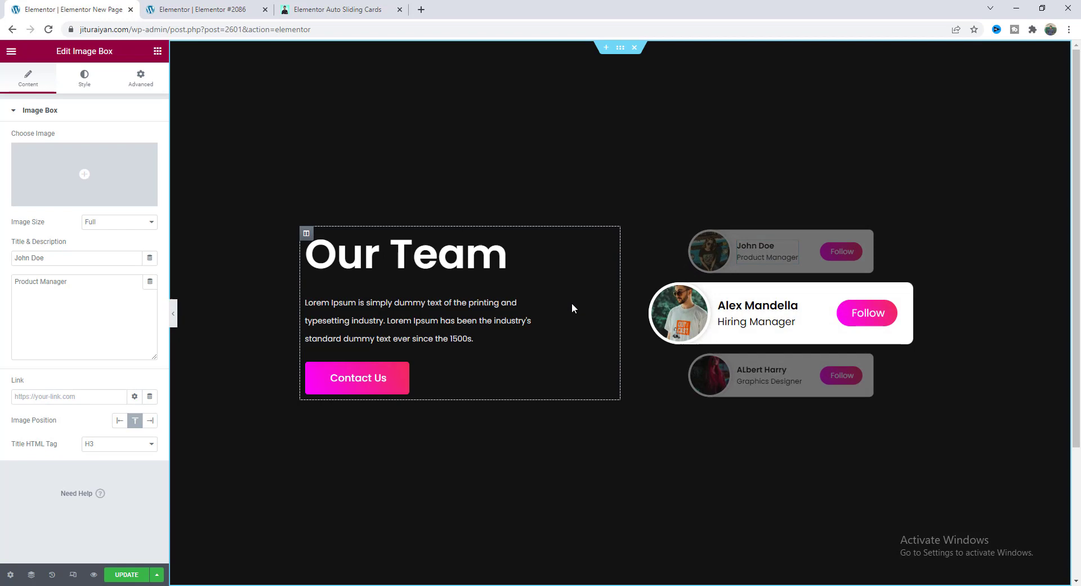
{"action": "left_click", "coordinate": [73, 574]}
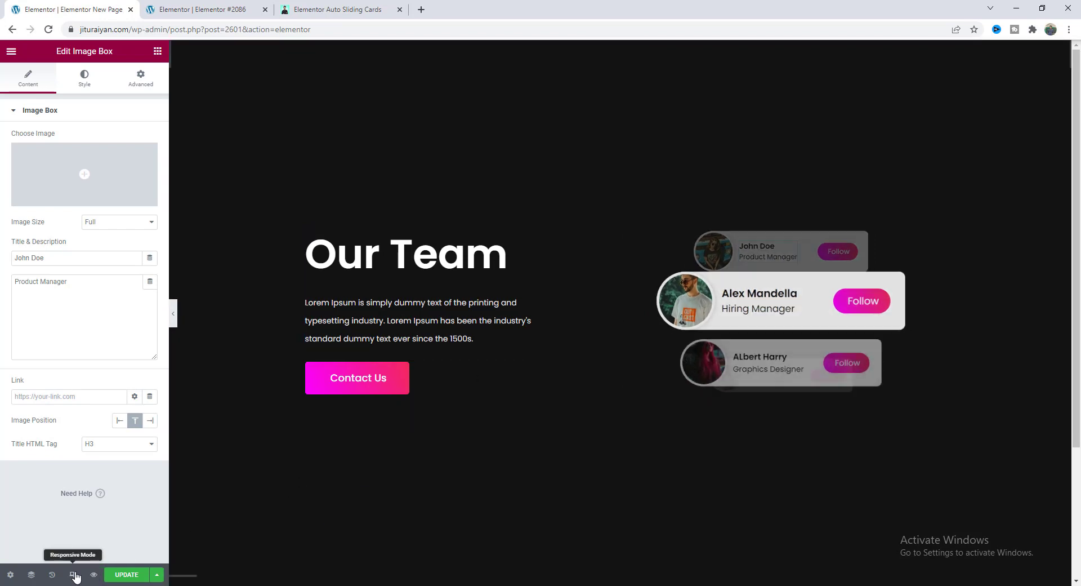
{"action": "left_click", "coordinate": [573, 52]}
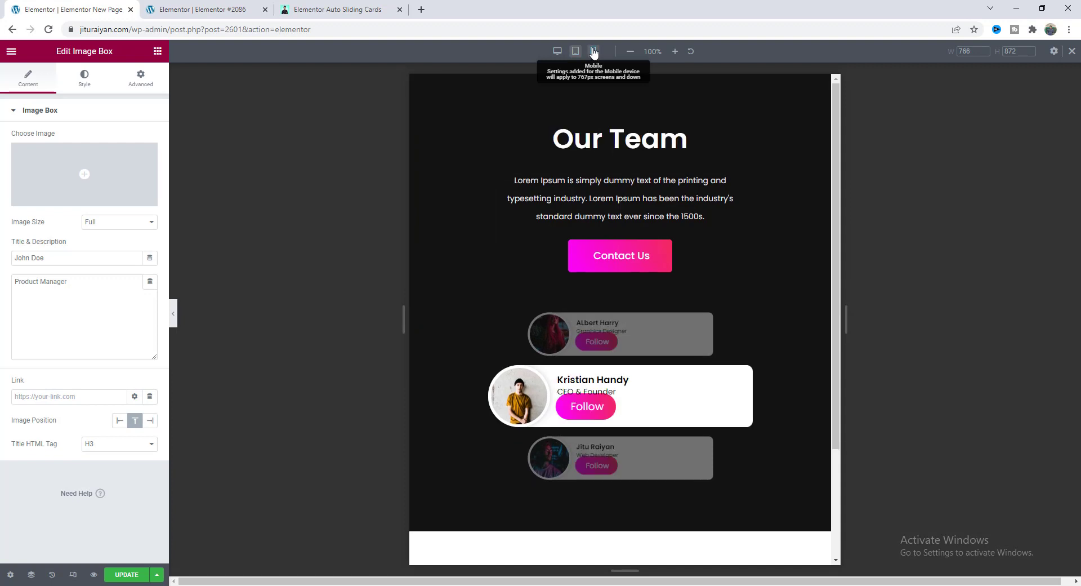
{"action": "left_click", "coordinate": [594, 51]}
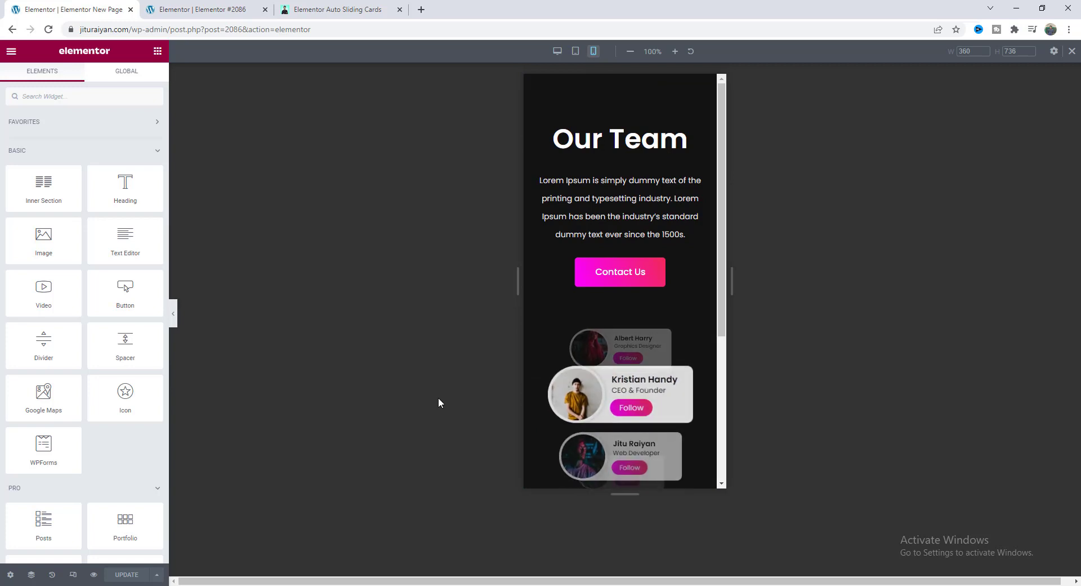
On the #2086 page at desktop width, add a single-column inner section beside Our Team.
{"action": "left_click", "coordinate": [229, 10]}
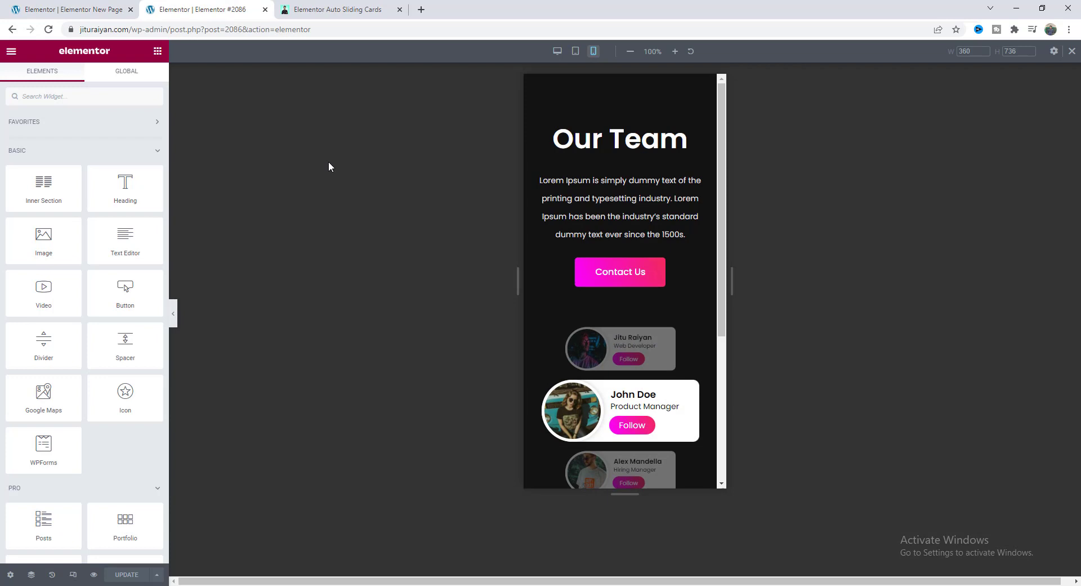
{"action": "left_click", "coordinate": [655, 333]}
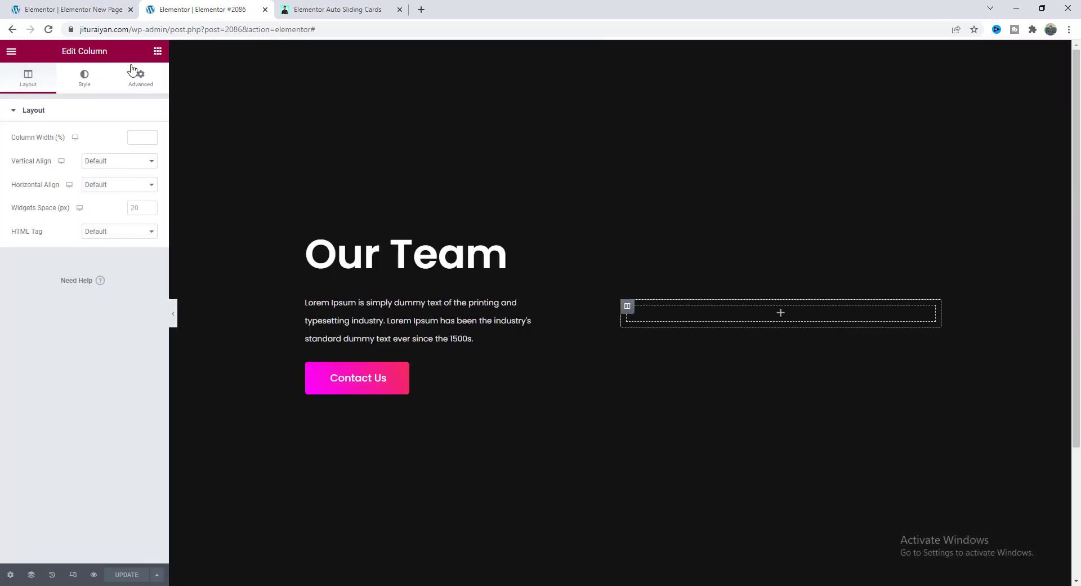
{"action": "left_click", "coordinate": [158, 51]}
{"action": "left_click_drag", "start_coordinate": [44, 183], "coordinate": [715, 314]}
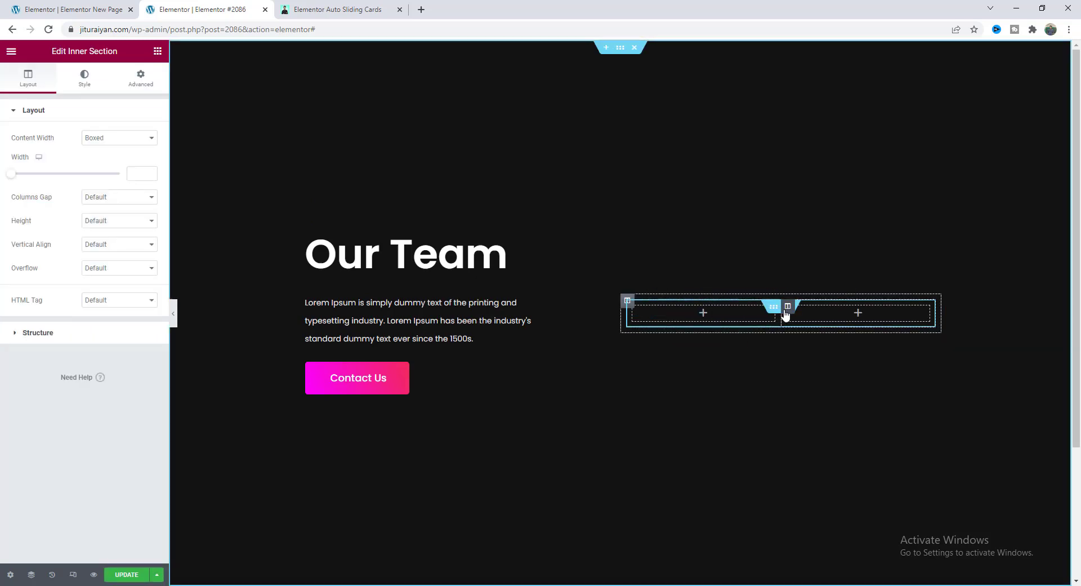
{"action": "right_click", "coordinate": [782, 313]}
{"action": "left_click", "coordinate": [809, 471]}
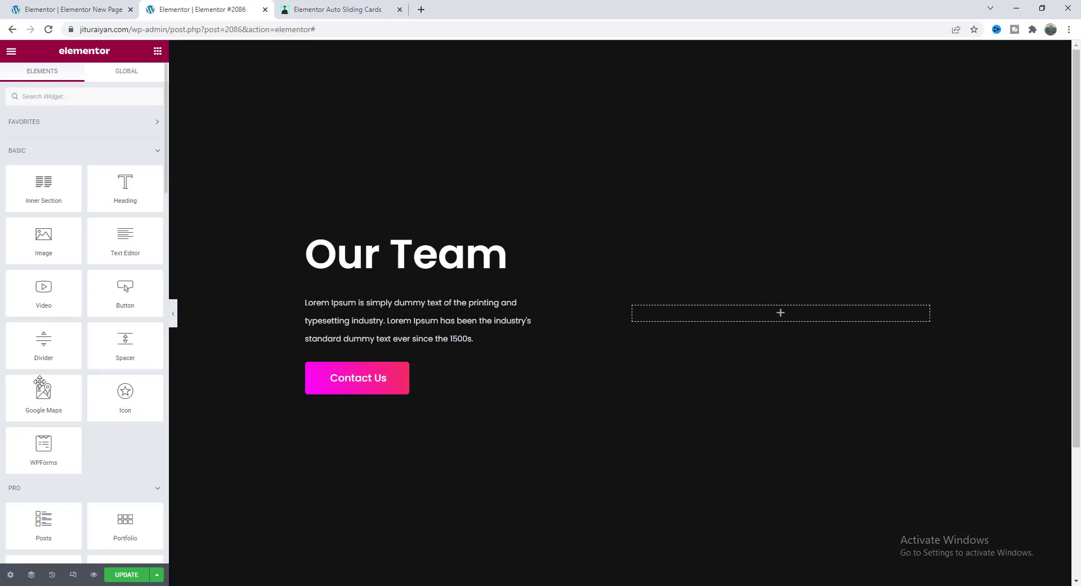
Add an Image widget with the neon-lit portrait from the Media Library.
{"action": "left_click_drag", "start_coordinate": [41, 237], "coordinate": [711, 307]}
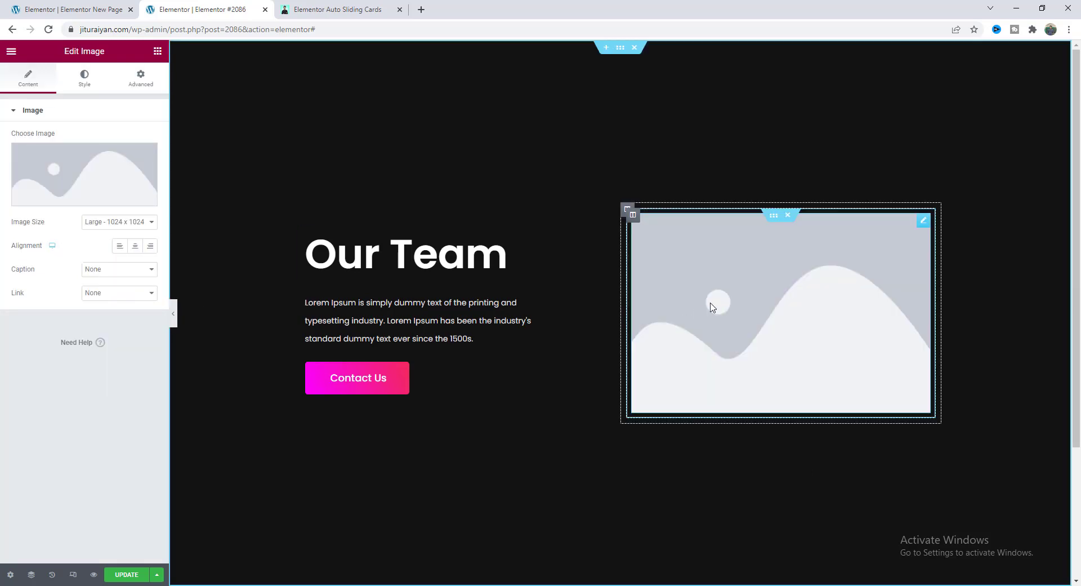
{"action": "left_click", "coordinate": [112, 186]}
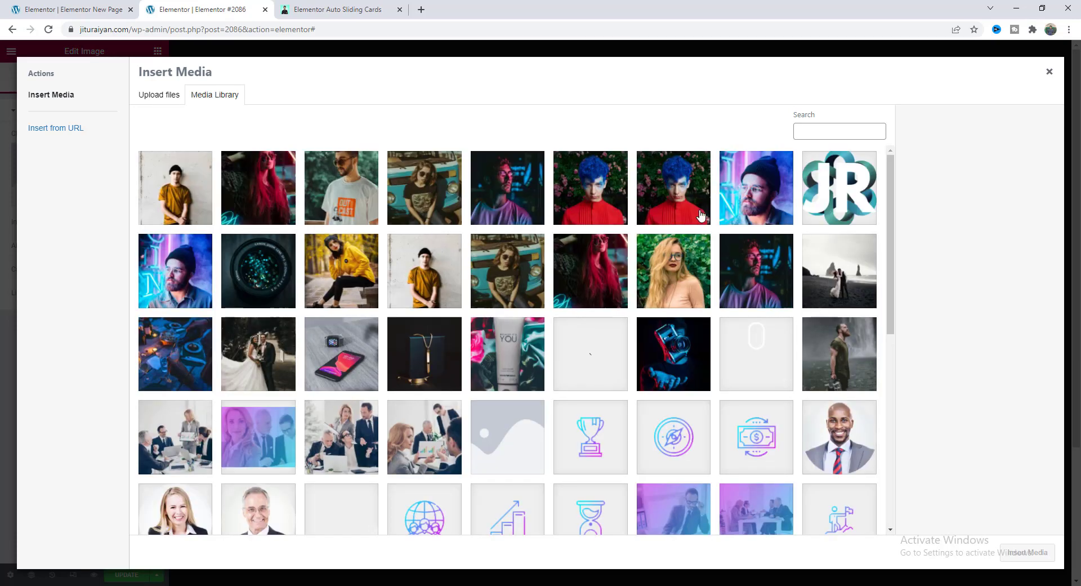
{"action": "left_click", "coordinate": [755, 269]}
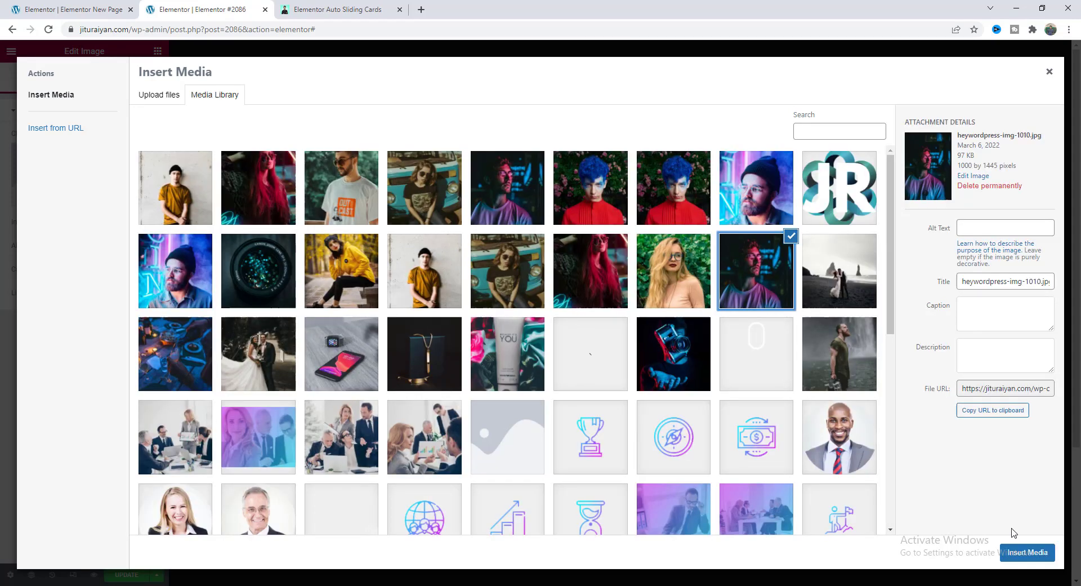
{"action": "left_click", "coordinate": [1027, 551]}
Size the portrait to 110 × 110 px with Cover object fit.
{"action": "left_click", "coordinate": [85, 79]}
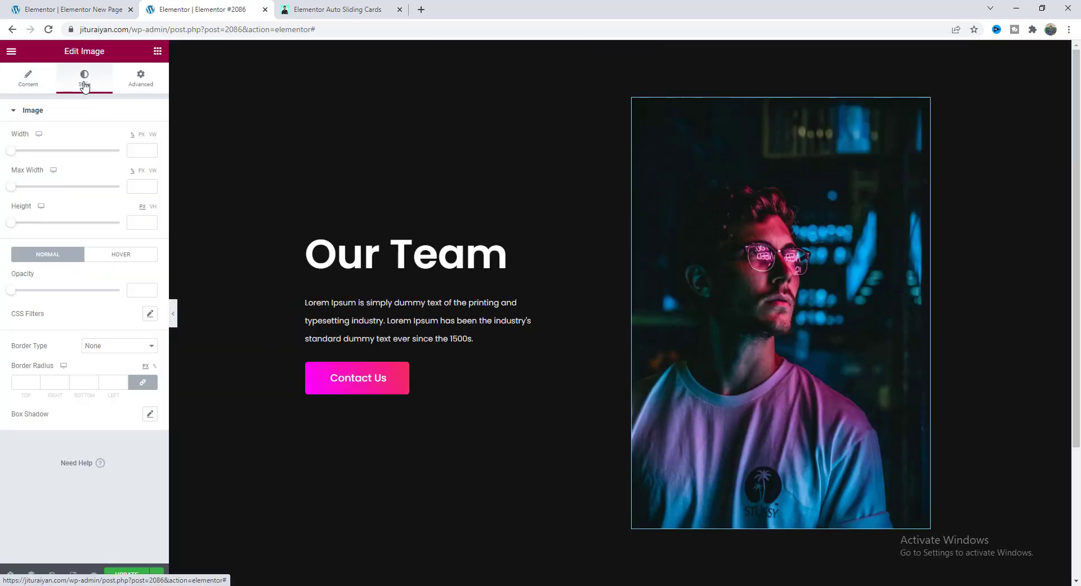
{"action": "left_click", "coordinate": [141, 134]}
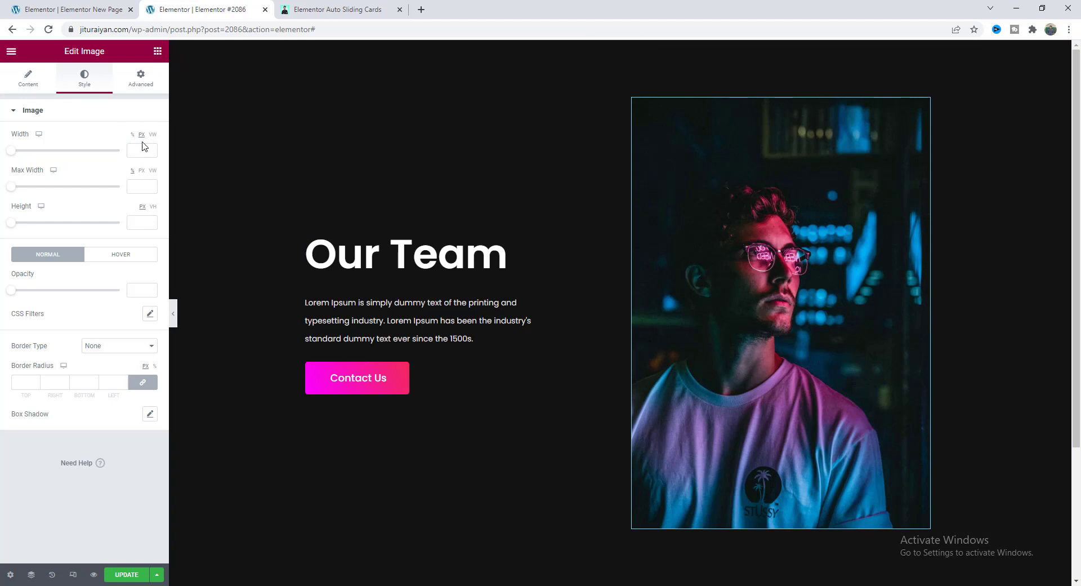
{"action": "left_click", "coordinate": [141, 152]}
{"action": "type", "text": "110"}
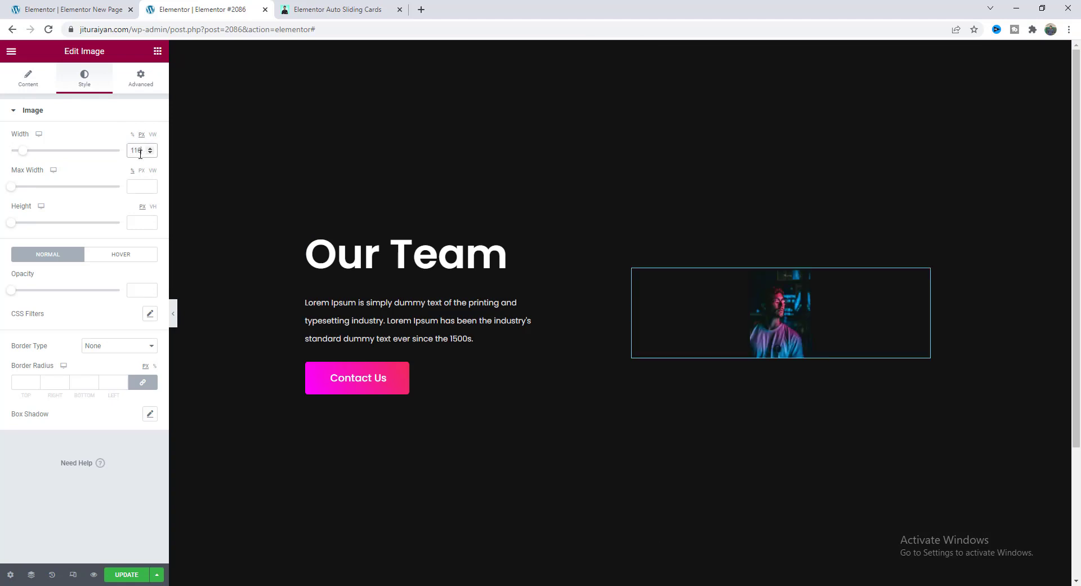
{"action": "key", "text": "Tab"}
{"action": "key", "text": "Tab"}
{"action": "type", "text": "110"}
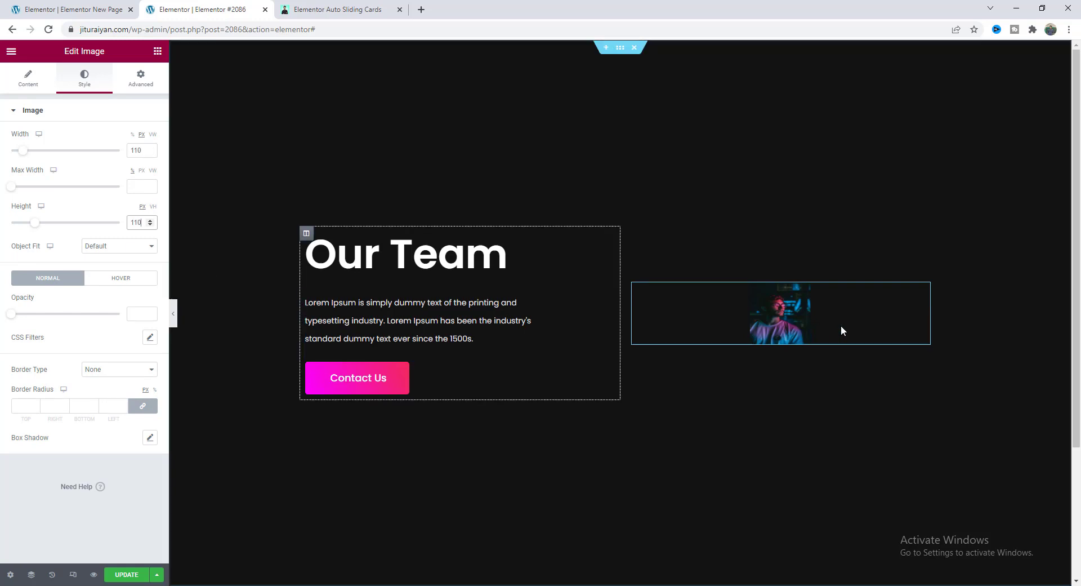
{"action": "left_click", "coordinate": [113, 247]}
{"action": "left_click", "coordinate": [97, 276]}
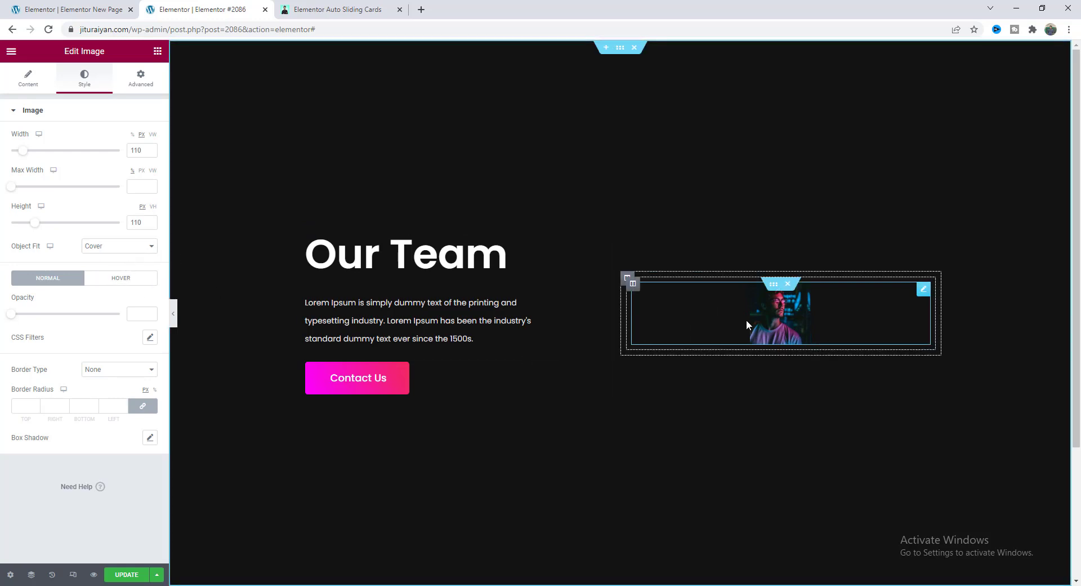
Set the inner section holding the photo to a width of 400.
{"action": "left_click", "coordinate": [775, 285]}
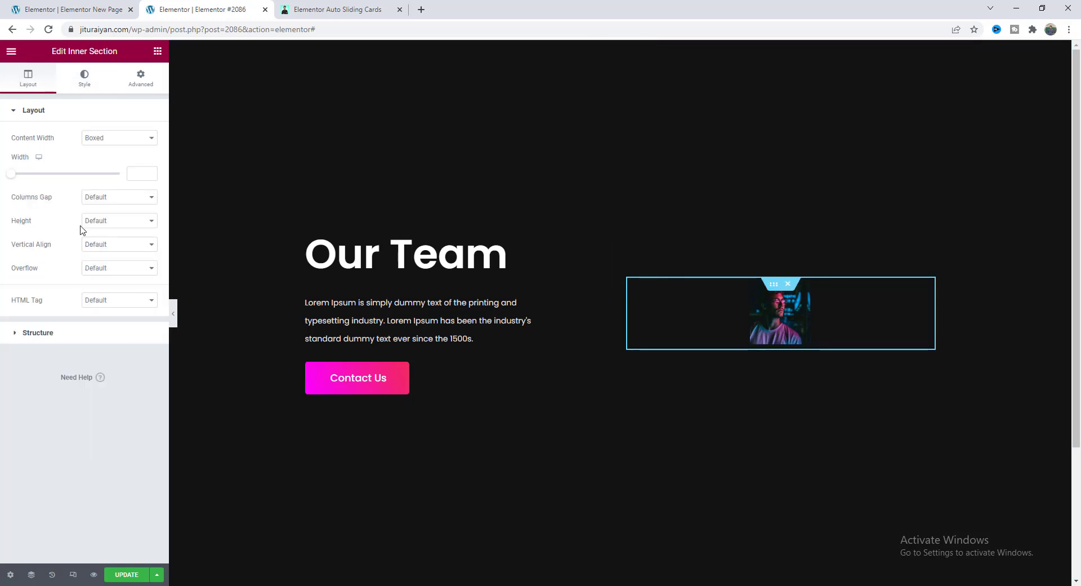
{"action": "left_click", "coordinate": [135, 173]}
{"action": "type", "text": "400"}
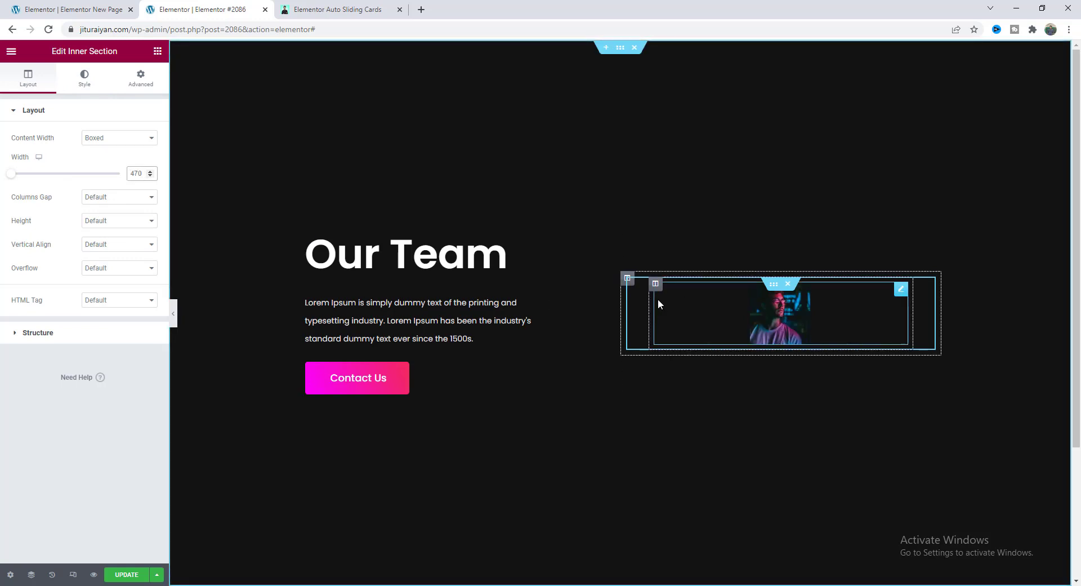
Give the inner column a classic white background.
{"action": "left_click", "coordinate": [656, 284]}
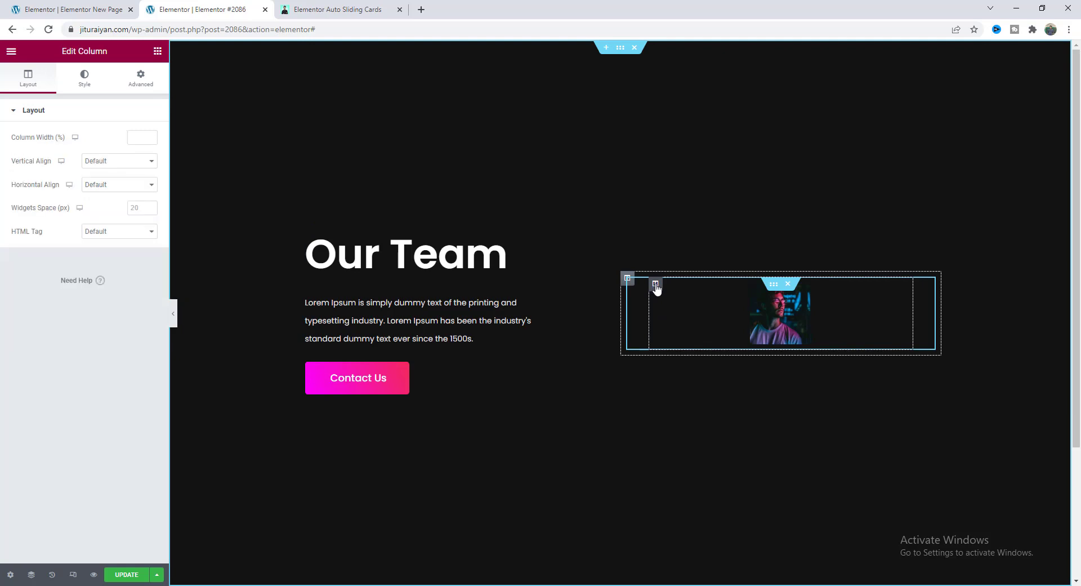
{"action": "left_click", "coordinate": [85, 84]}
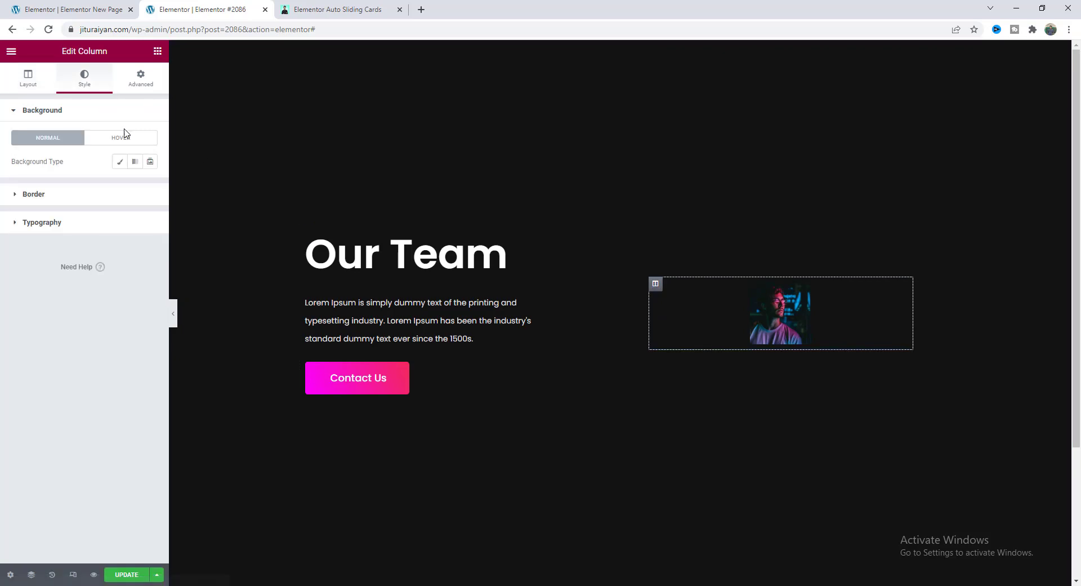
{"action": "left_click", "coordinate": [120, 162]}
{"action": "left_click", "coordinate": [150, 185]}
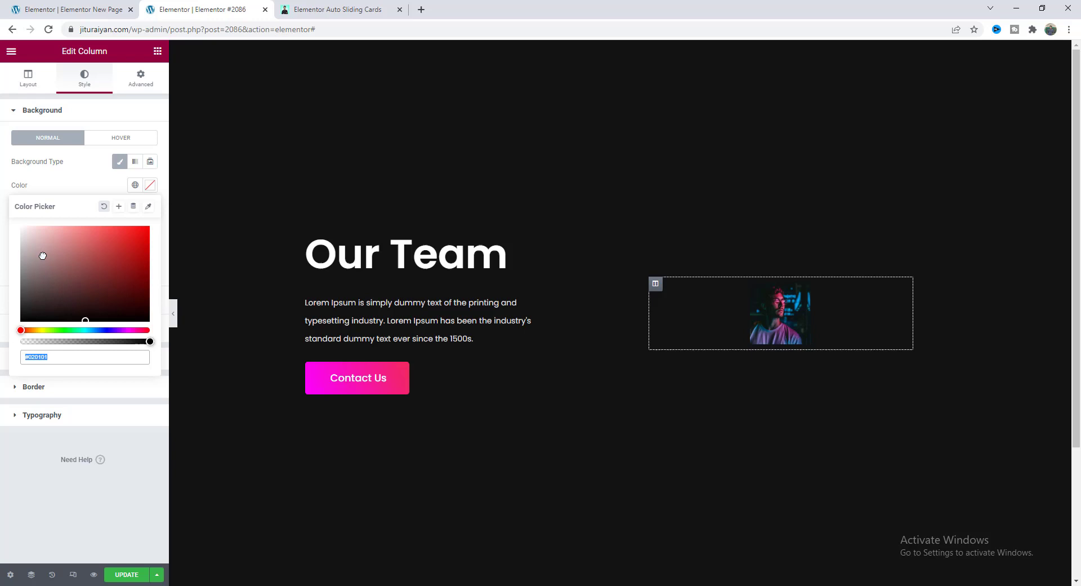
{"action": "left_click_drag", "start_coordinate": [43, 256], "coordinate": [10, 205]}
{"action": "left_click", "coordinate": [73, 190]}
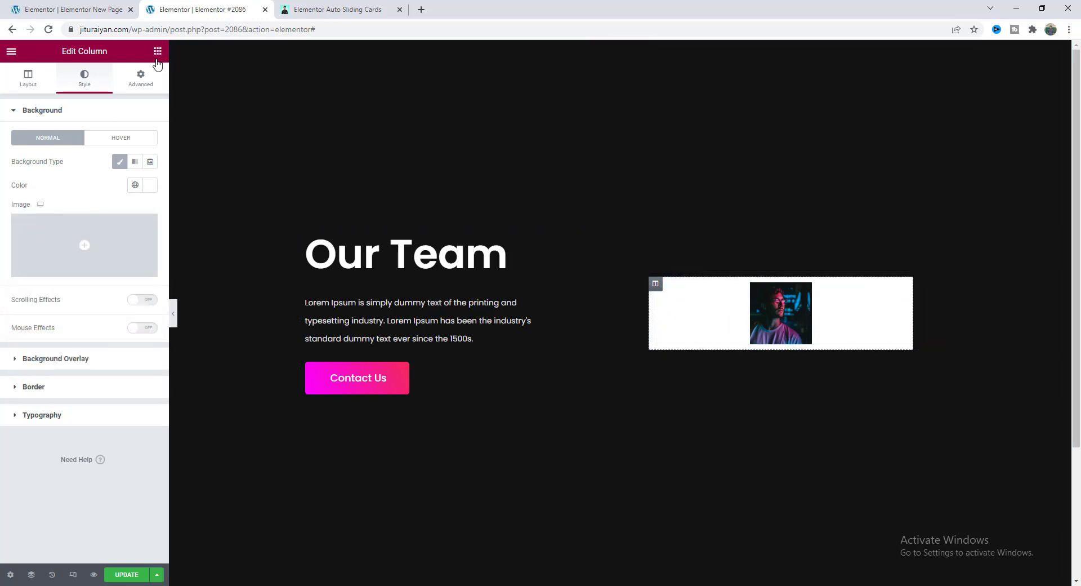
Add an Image Box without image, titled with the member's name and described as 'Web Developer'.
{"action": "left_click", "coordinate": [158, 50]}
{"action": "type", "text": "imag"}
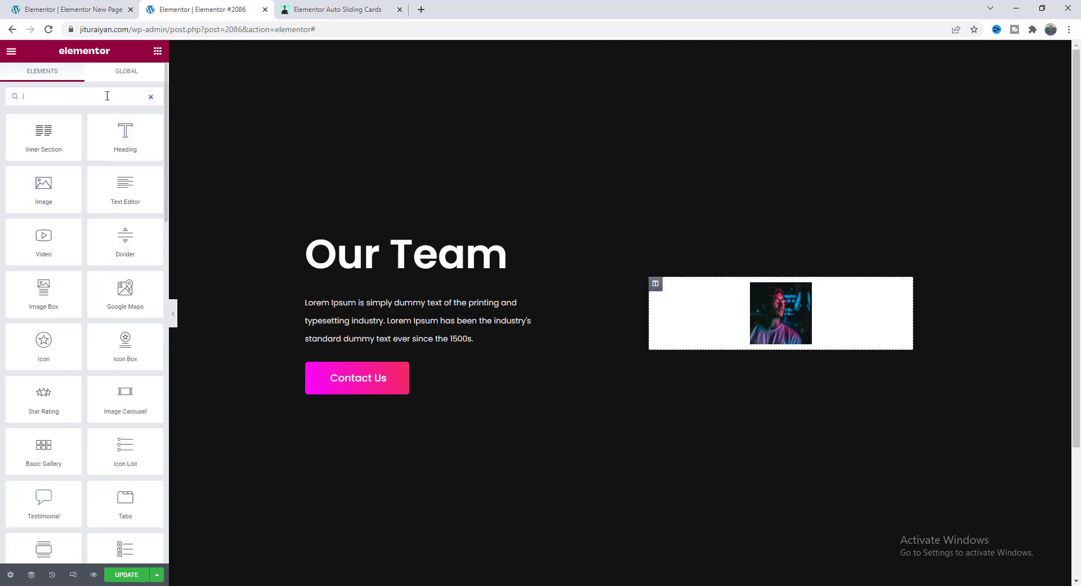
{"action": "left_click_drag", "start_coordinate": [125, 132], "coordinate": [783, 321]}
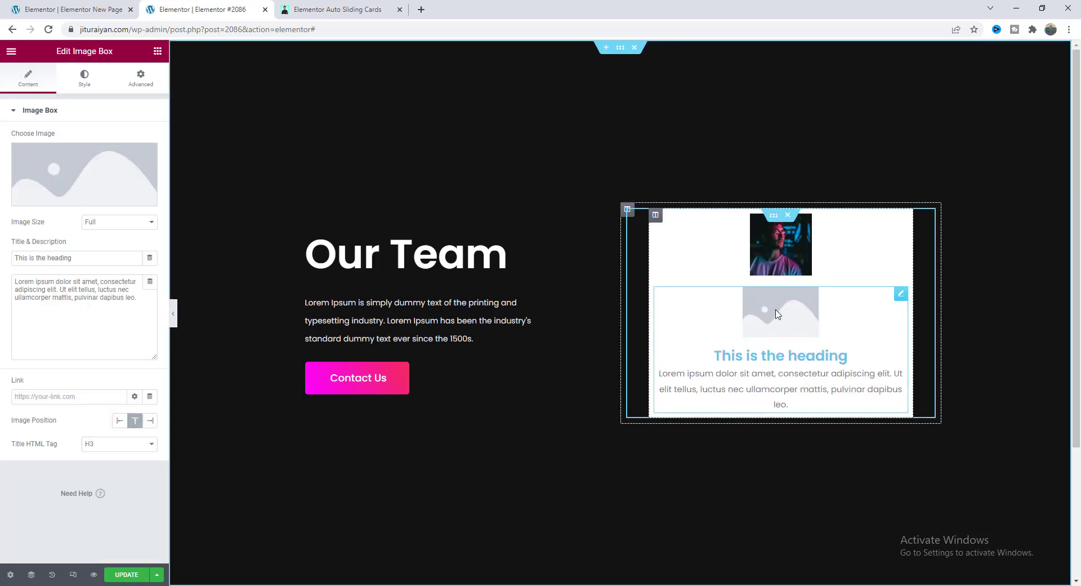
{"action": "left_click", "coordinate": [145, 157]}
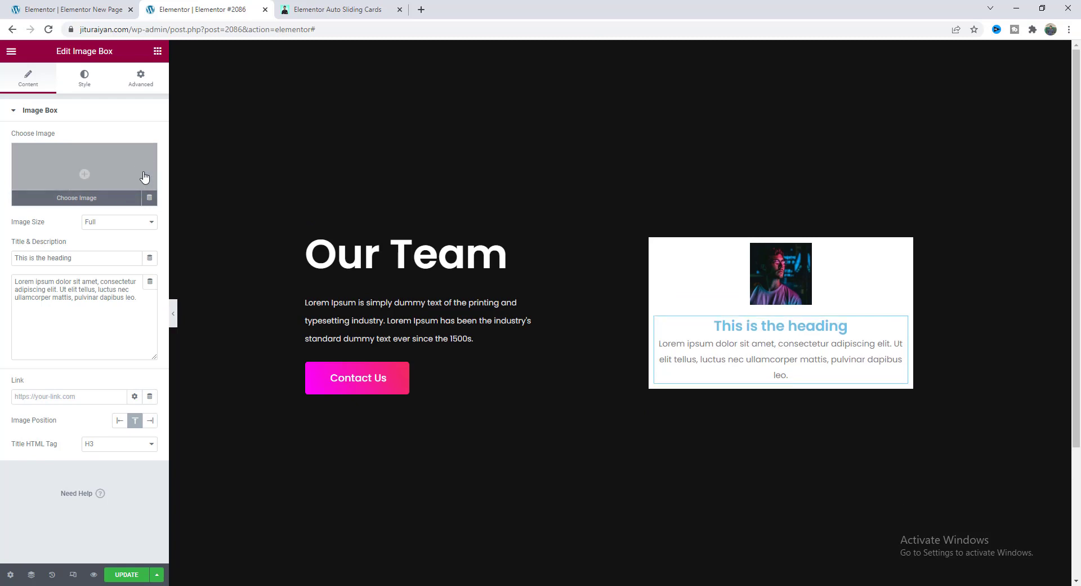
{"action": "left_click_drag", "start_coordinate": [72, 259], "coordinate": [8, 260]}
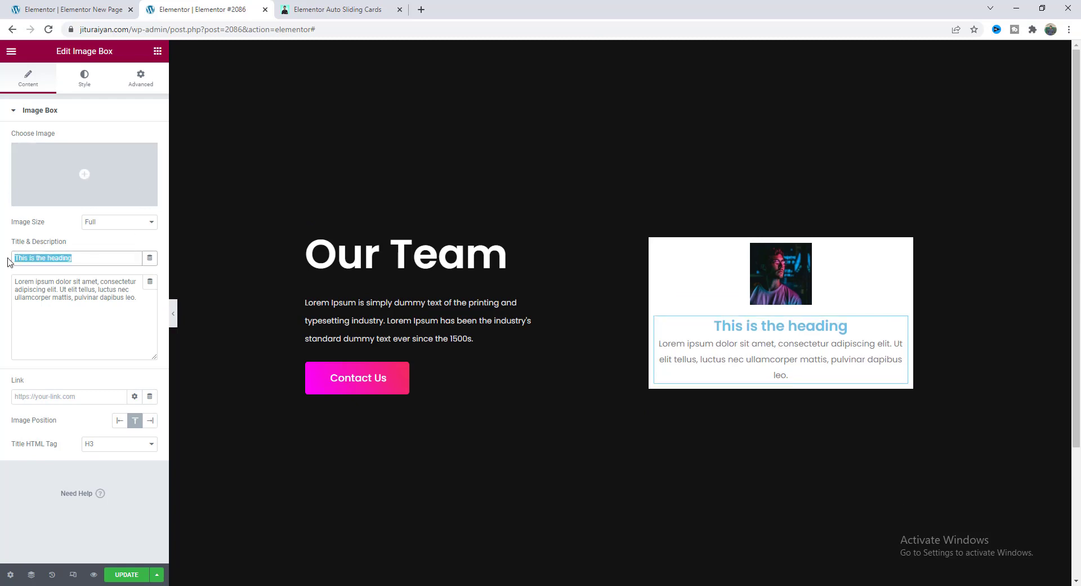
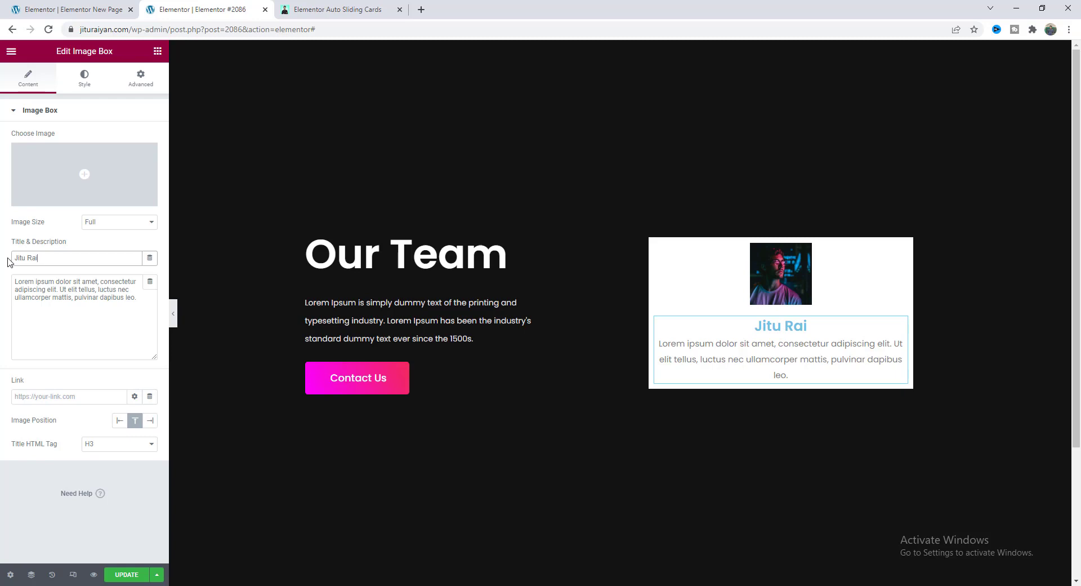
{"action": "triple_click", "coordinate": [44, 285]}
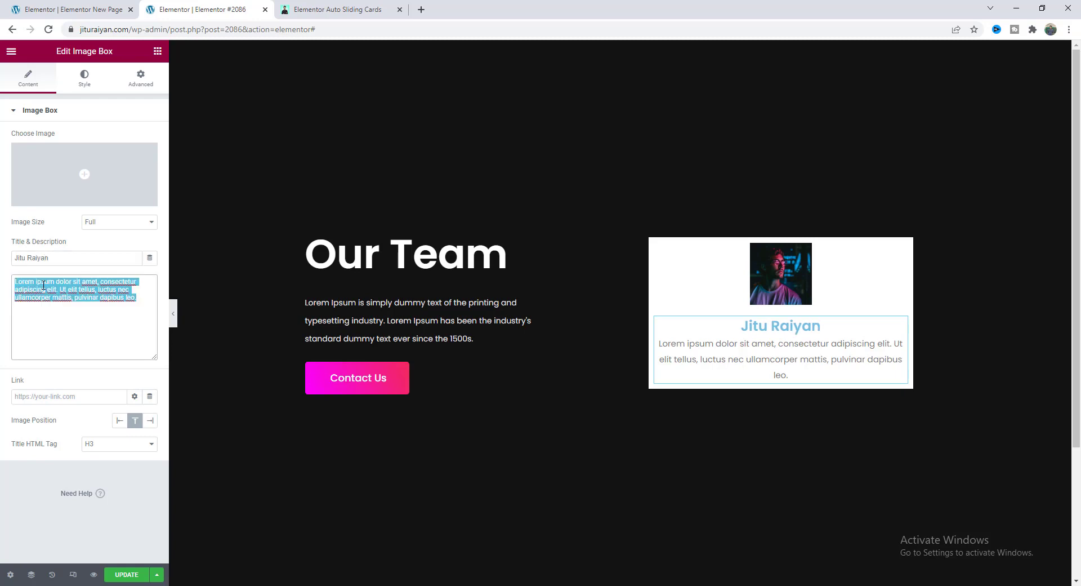
{"action": "type", "text": "Web Developer"}
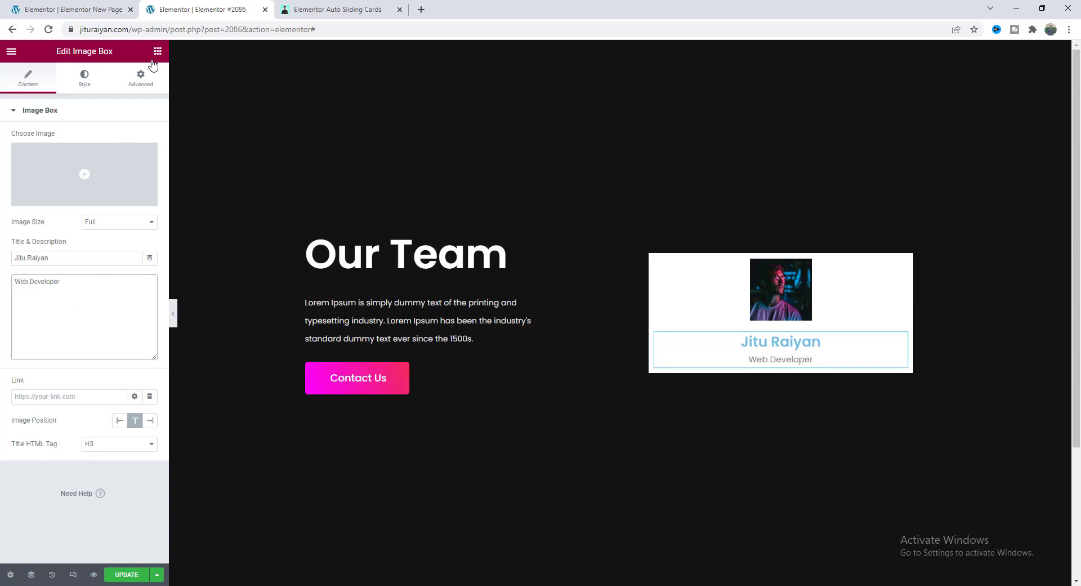
Add a Button widget below labelled 'Follow'.
{"action": "left_click", "coordinate": [157, 51]}
{"action": "left_click_drag", "start_coordinate": [125, 290], "coordinate": [705, 318]}
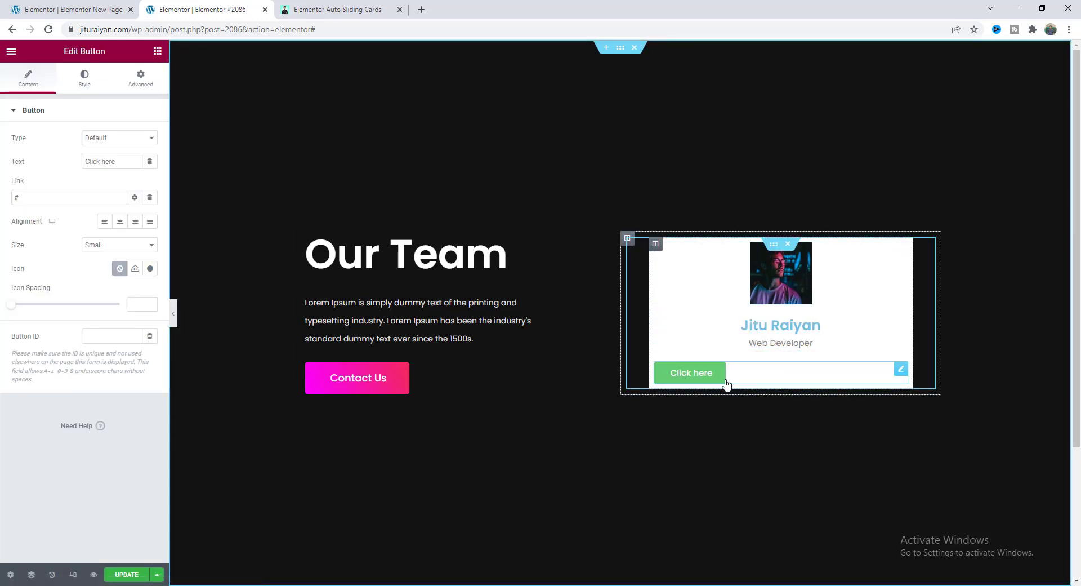
{"action": "left_click_drag", "start_coordinate": [127, 160], "coordinate": [48, 163]}
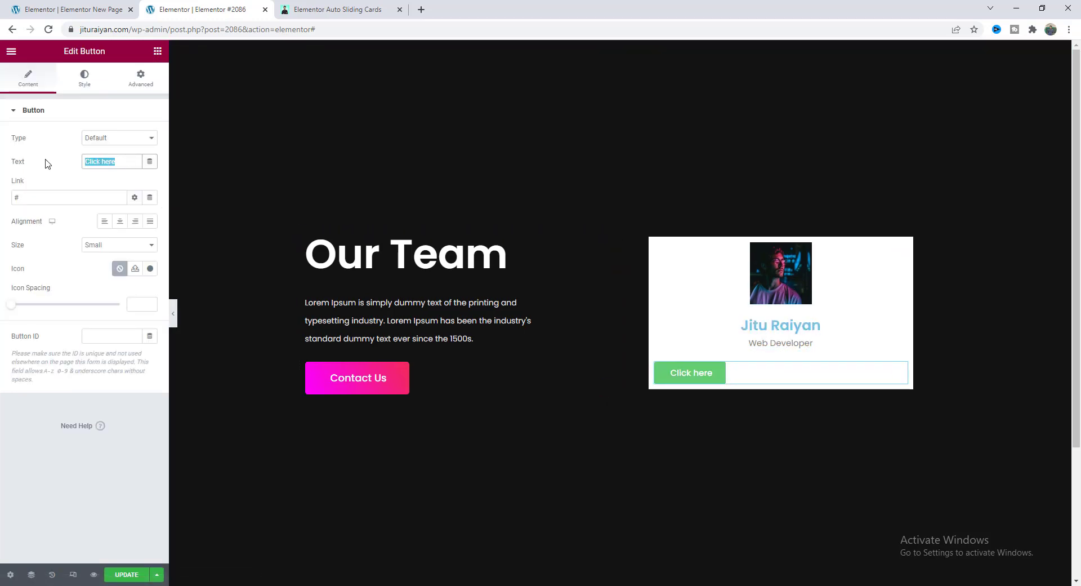
{"action": "type", "text": "Follow"}
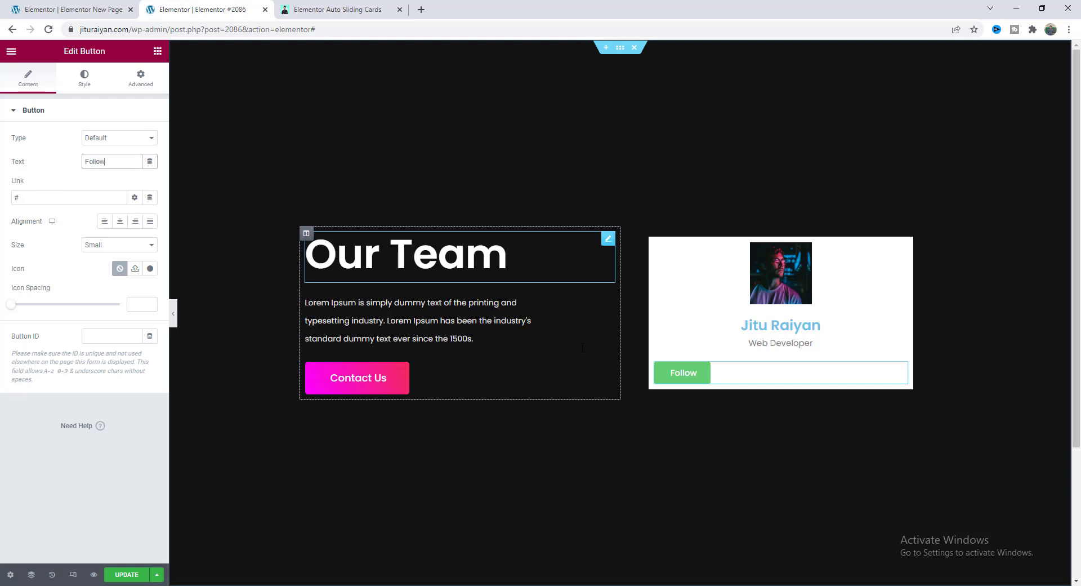
Make the photo a circle (radius 100) with a 5 px solid white border.
{"action": "left_click", "coordinate": [777, 279]}
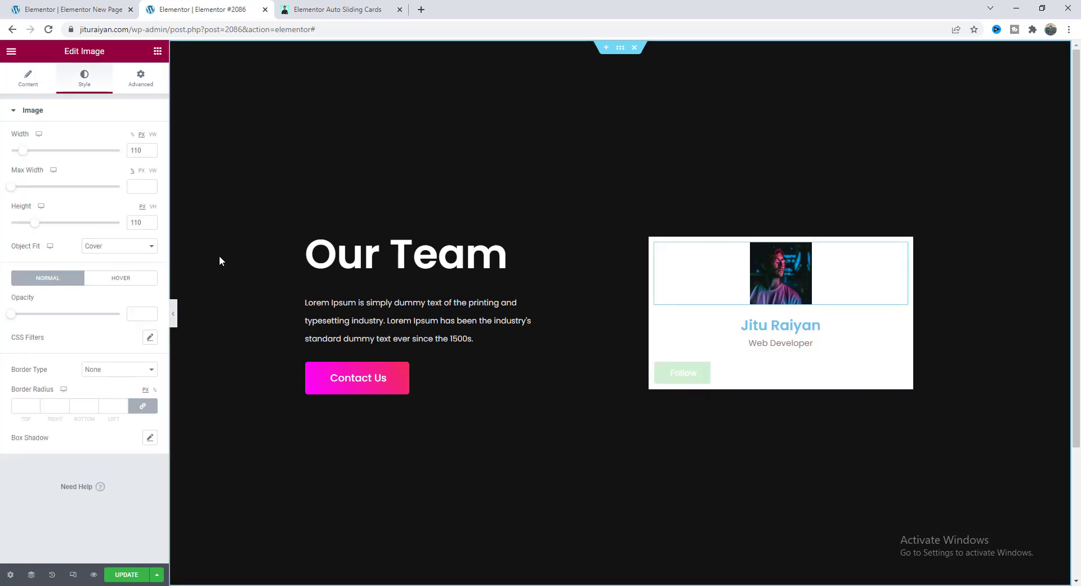
{"action": "left_click", "coordinate": [111, 409]}
{"action": "type", "text": "10"}
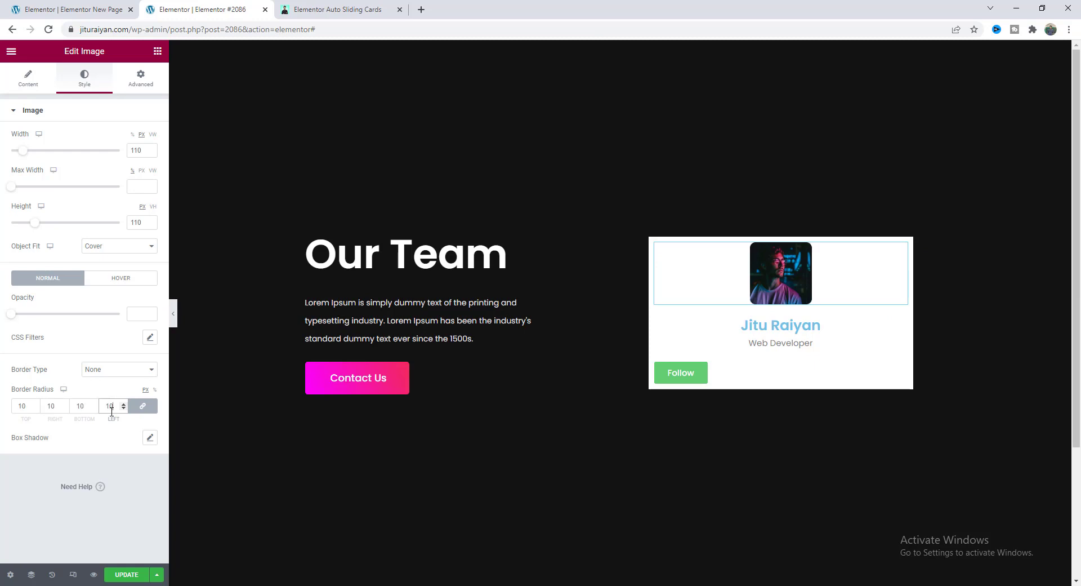
{"action": "type", "text": "0"}
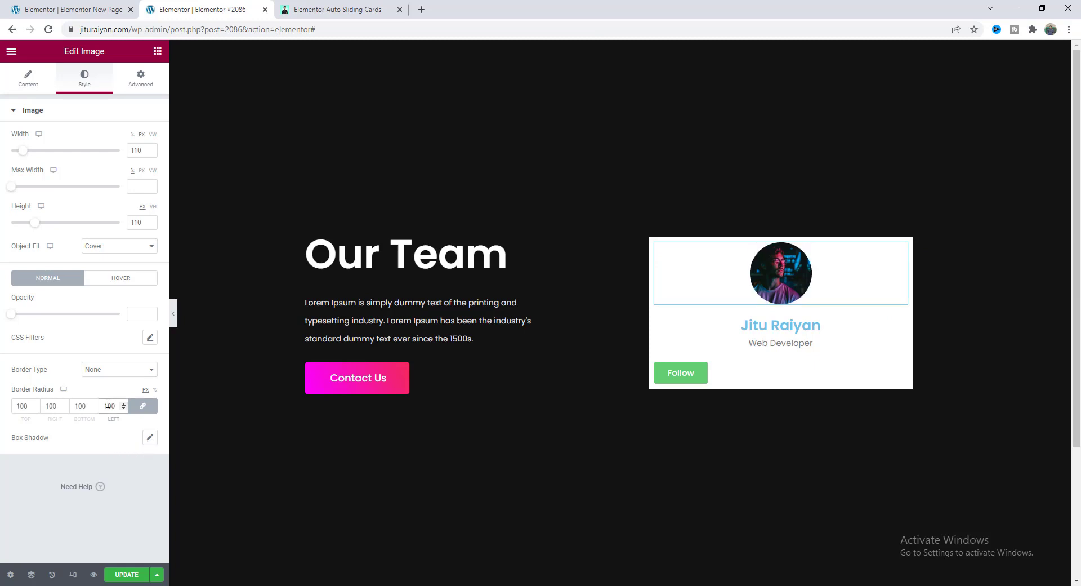
{"action": "left_click", "coordinate": [109, 370]}
{"action": "left_click", "coordinate": [114, 388]}
{"action": "left_click", "coordinate": [113, 402]}
{"action": "type", "text": "5"}
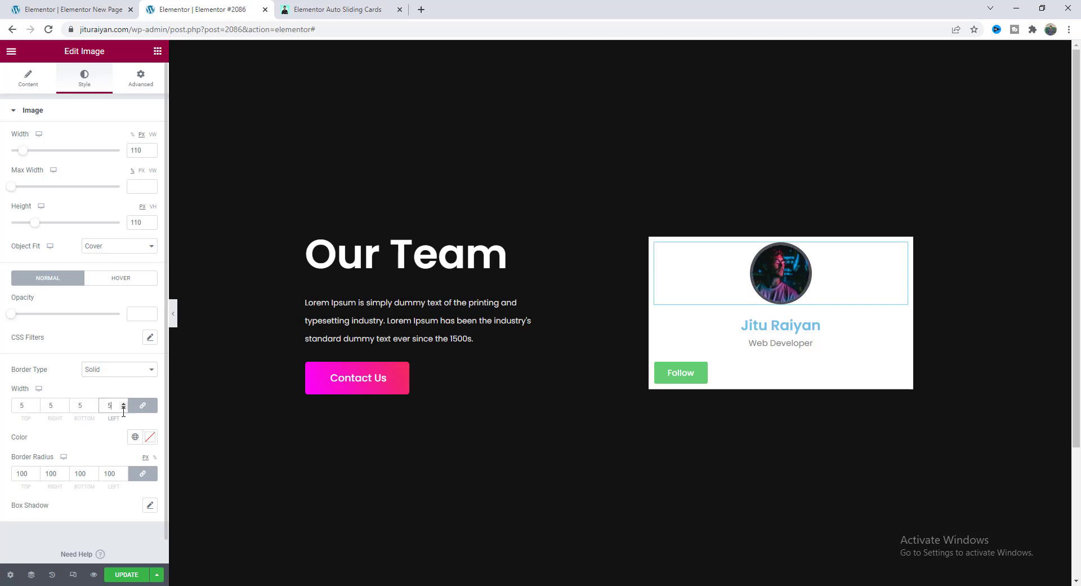
{"action": "left_click", "coordinate": [150, 441]}
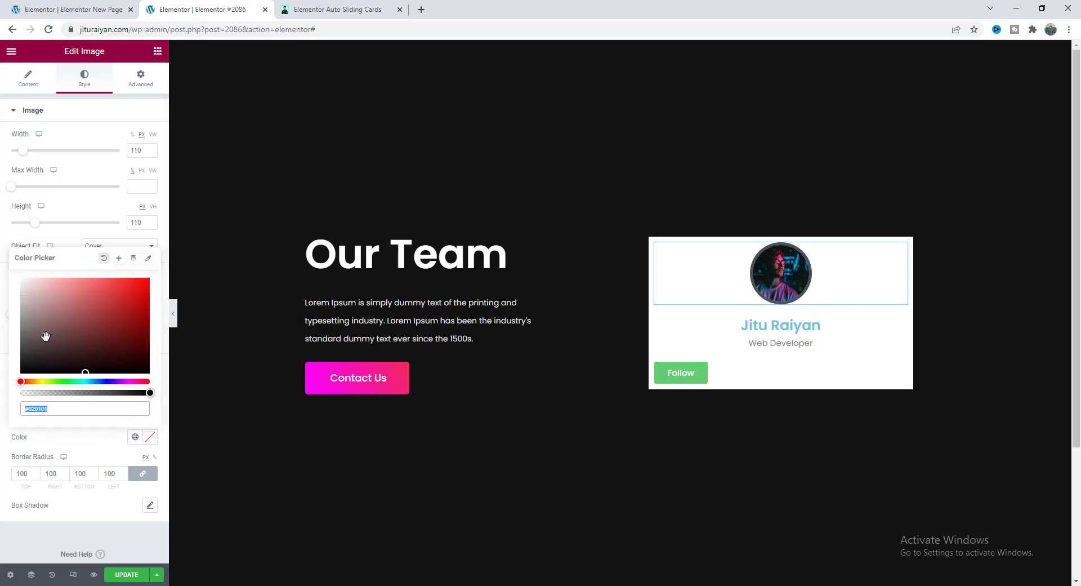
{"action": "left_click_drag", "start_coordinate": [44, 316], "coordinate": [19, 279]}
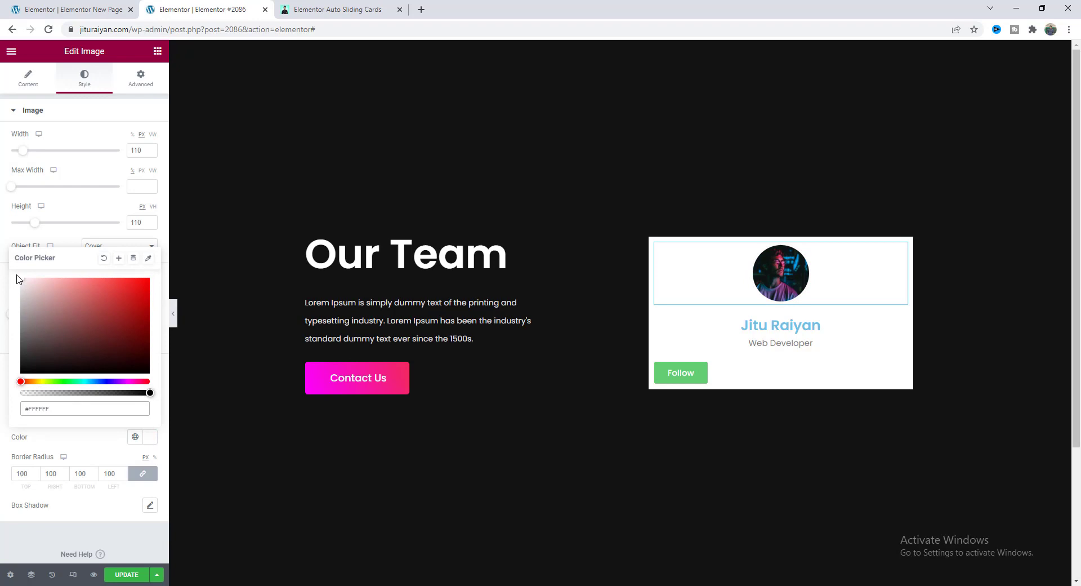
Give the photo a faint box shadow coloured rgba(0,0,0,0.2).
{"action": "left_click", "coordinate": [150, 507]}
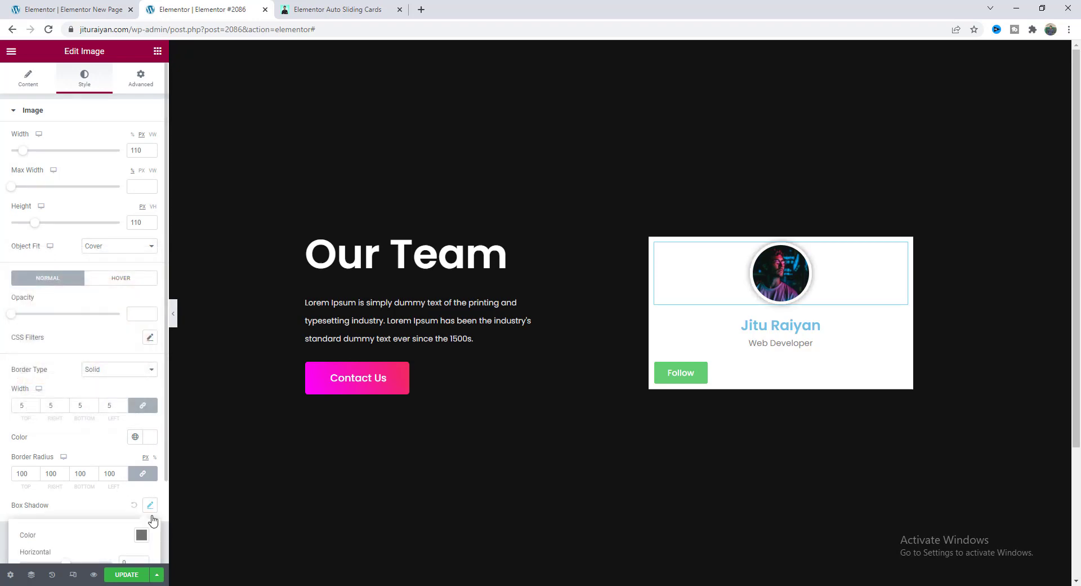
{"action": "scroll", "coordinate": [152, 520], "scroll_direction": "down", "scroll_amount": 2}
{"action": "left_click", "coordinate": [141, 437]}
{"action": "left_click_drag", "start_coordinate": [147, 393], "coordinate": [110, 400]}
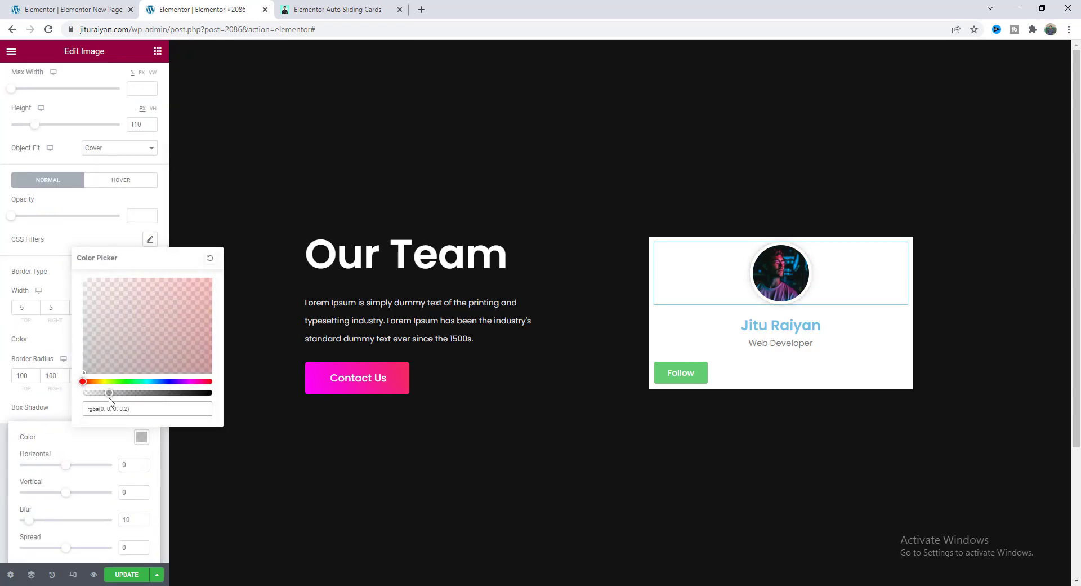
{"action": "left_click", "coordinate": [66, 415]}
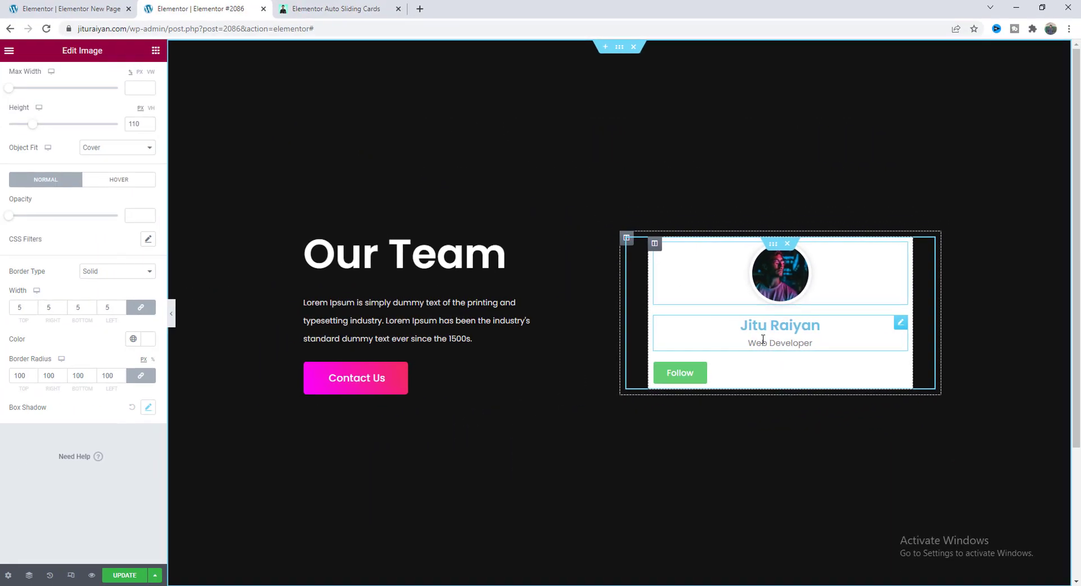
Set the image box title and description colours to black.
{"action": "left_click", "coordinate": [542, 338]}
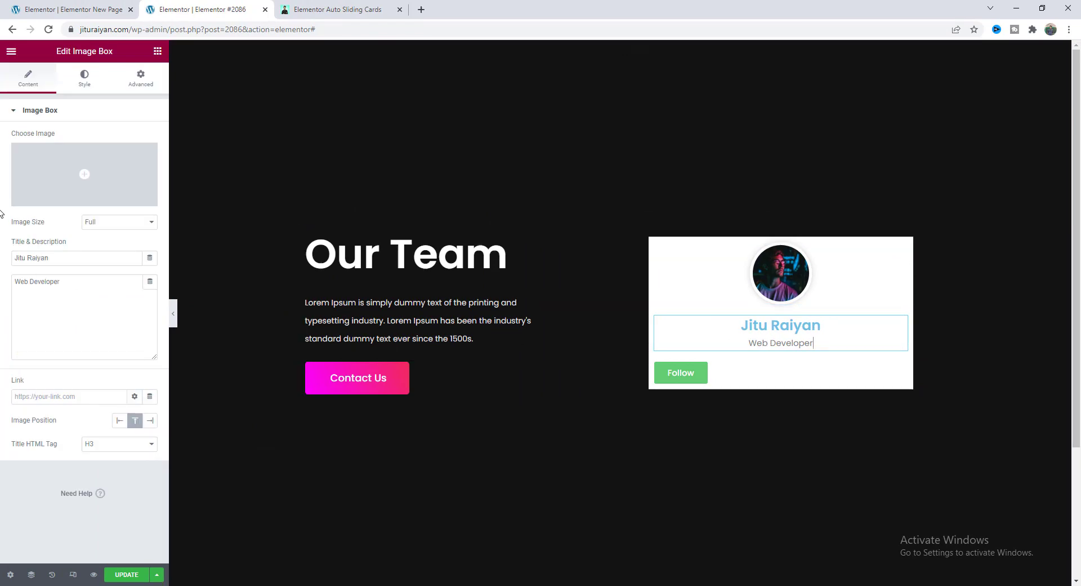
{"action": "left_click", "coordinate": [83, 76]}
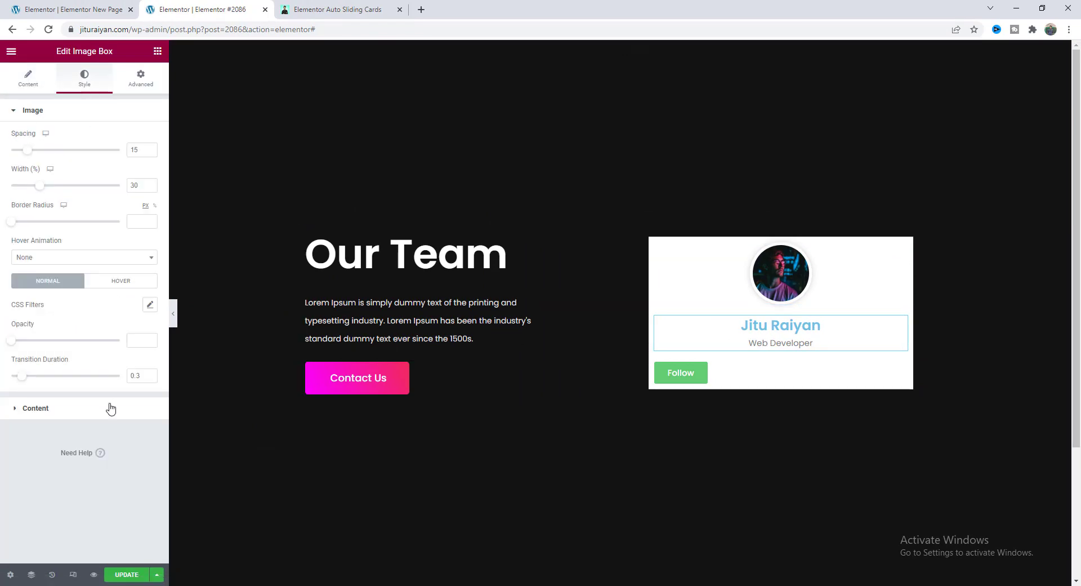
{"action": "left_click", "coordinate": [109, 409]}
{"action": "left_click", "coordinate": [150, 272]}
{"action": "left_click", "coordinate": [16, 376]}
{"action": "left_click", "coordinate": [85, 271]}
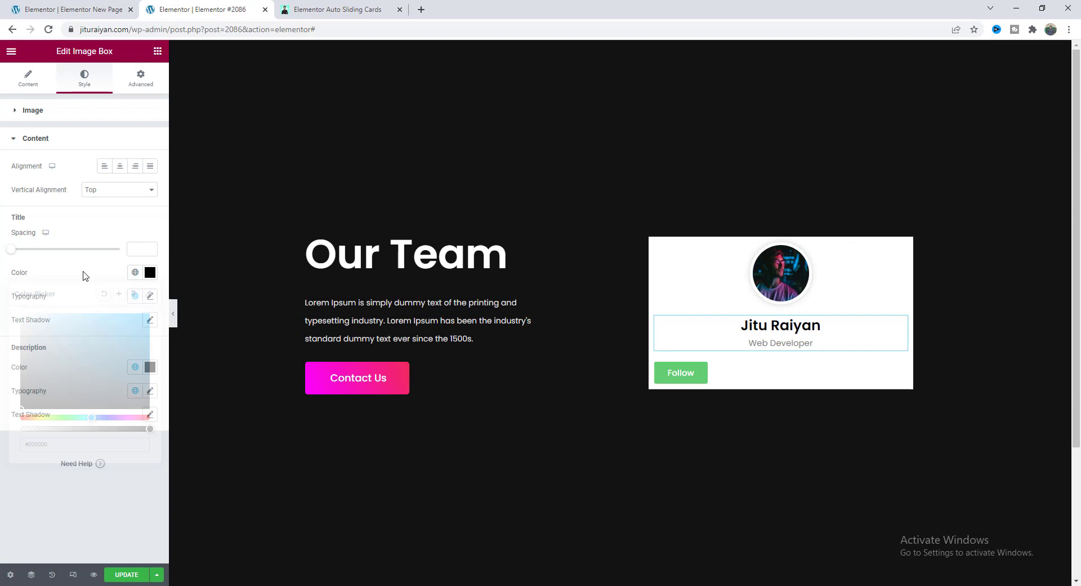
{"action": "left_click", "coordinate": [150, 366]}
{"action": "left_click_drag", "start_coordinate": [23, 500], "coordinate": [2, 507]}
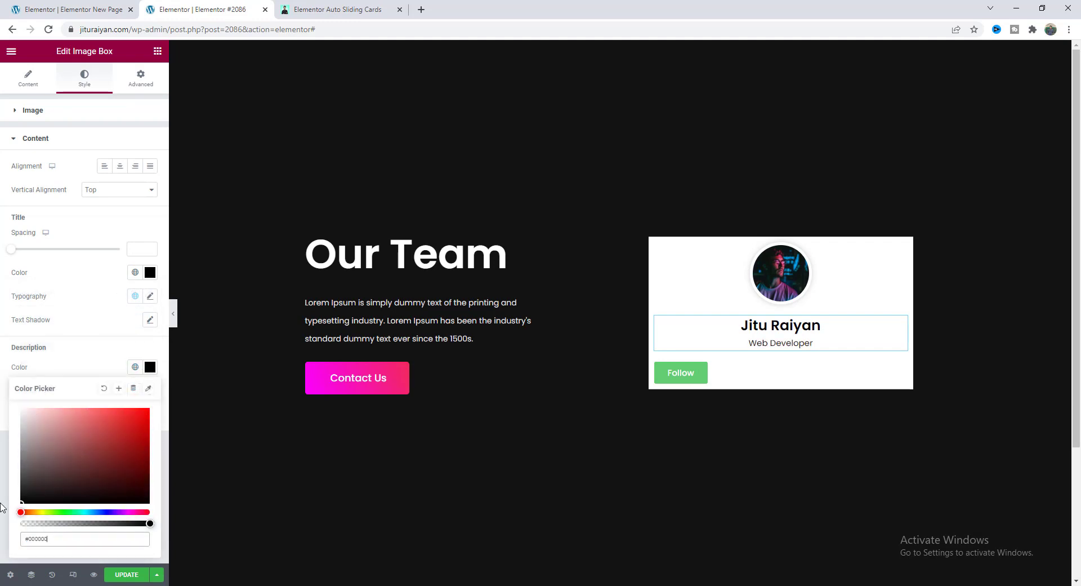
{"action": "left_click", "coordinate": [90, 355]}
Set name size 20, role size 18, title spacing -2, and left alignment.
{"action": "left_click", "coordinate": [149, 295]}
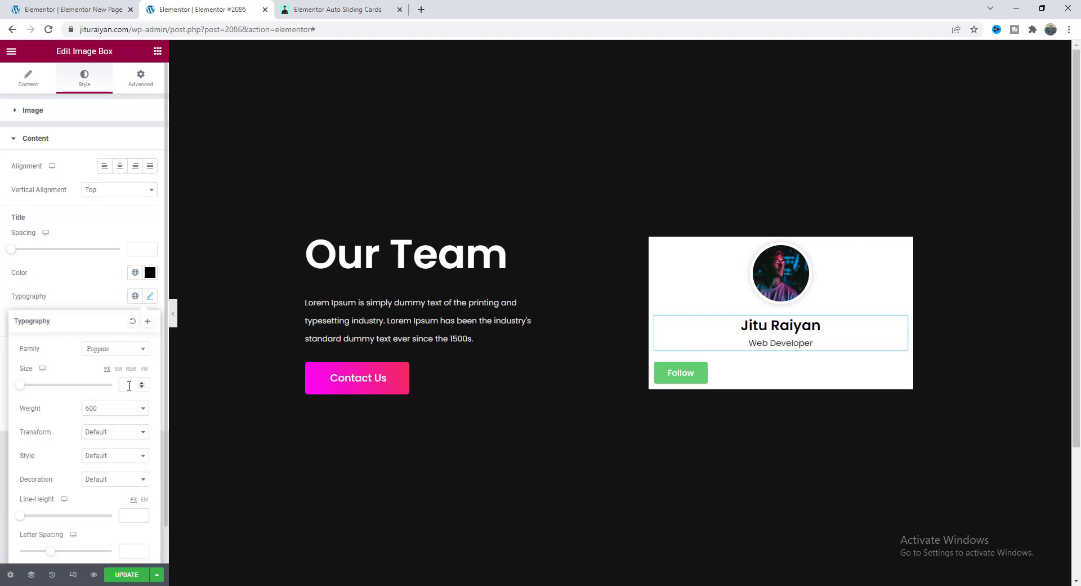
{"action": "type", "text": "20"}
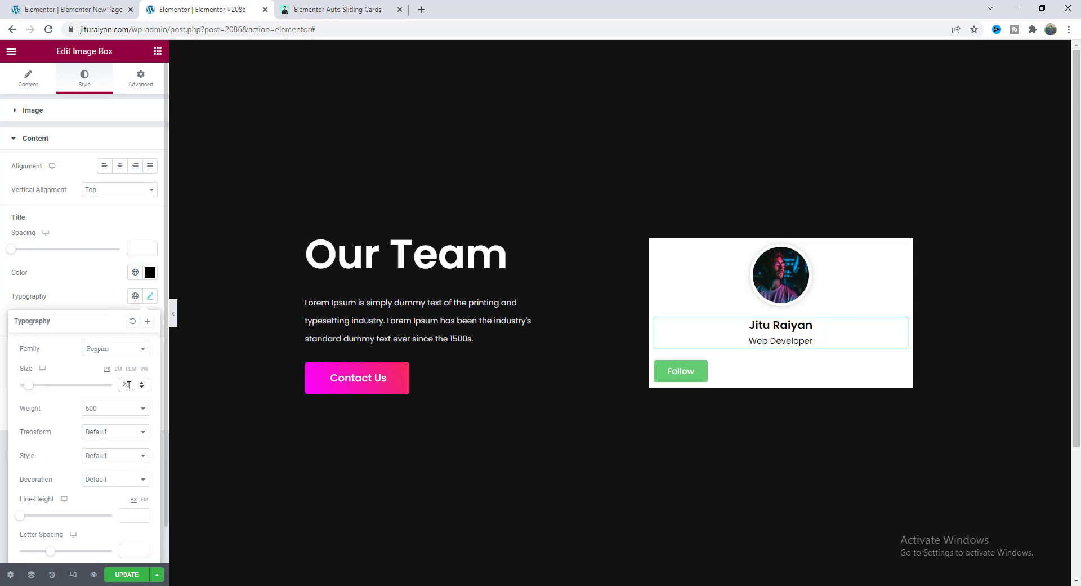
{"action": "left_click", "coordinate": [107, 302]}
{"action": "left_click", "coordinate": [150, 392]}
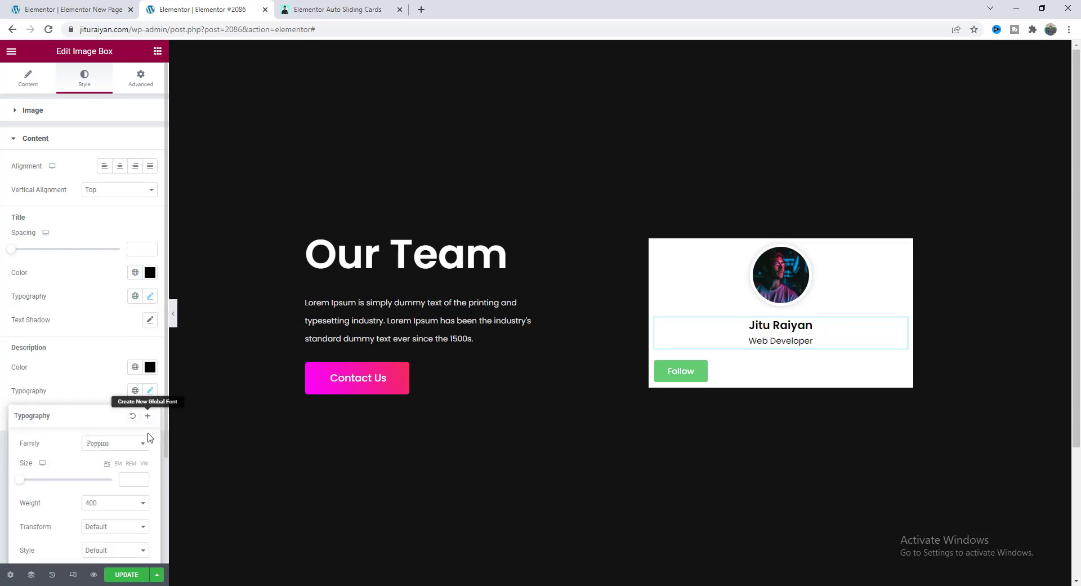
{"action": "left_click", "coordinate": [130, 481]}
{"action": "type", "text": "18"}
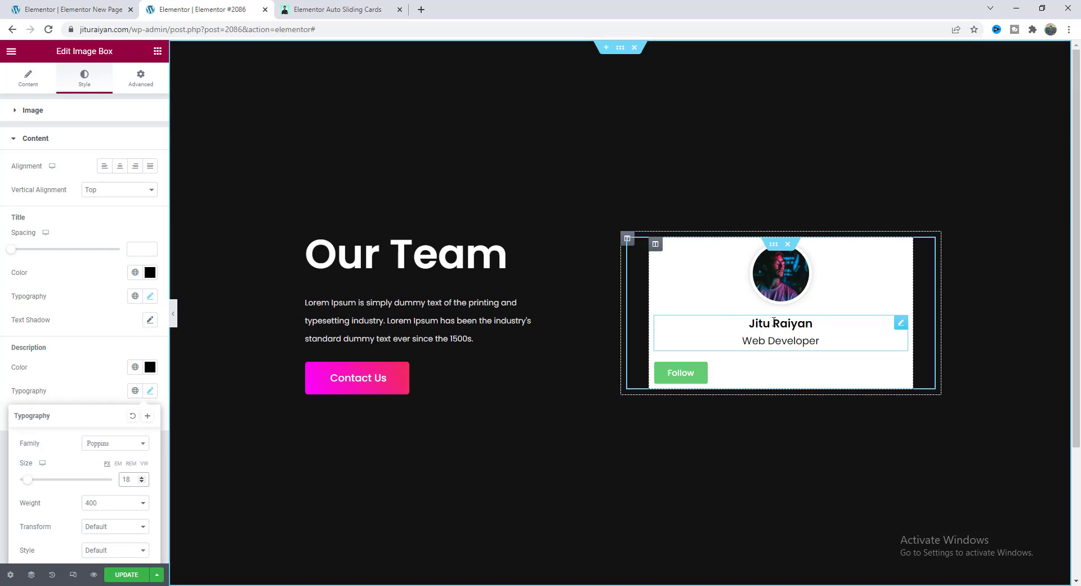
{"action": "left_click", "coordinate": [137, 251]}
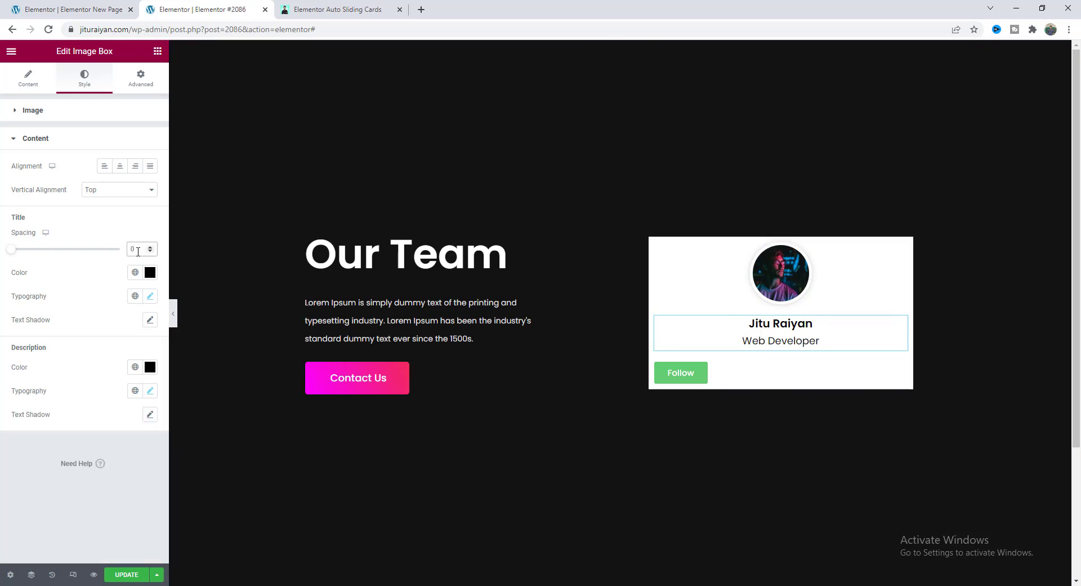
{"action": "key", "text": "Down"}
{"action": "key", "text": "Down"}
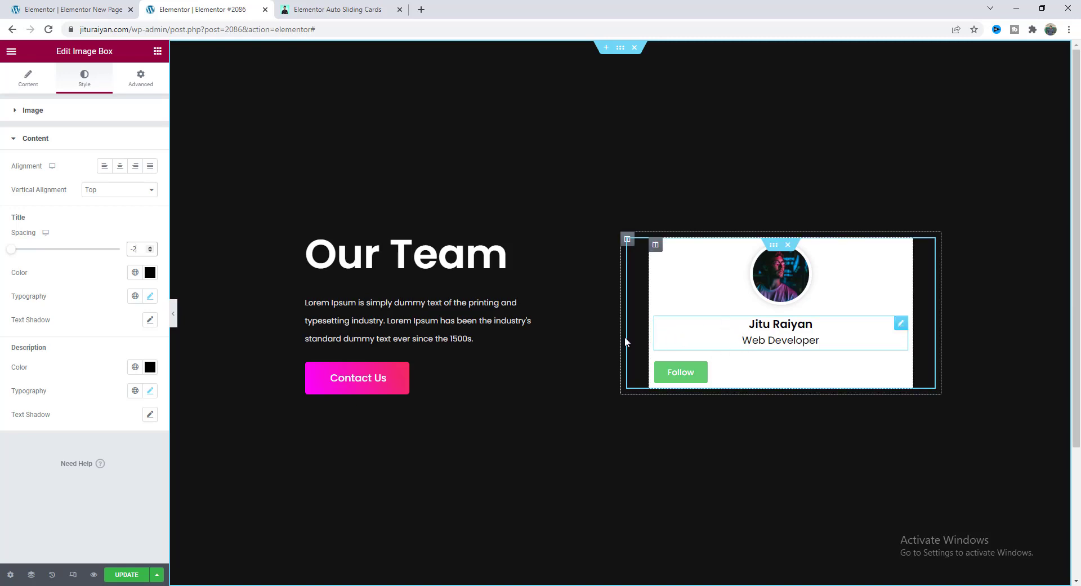
{"action": "left_click", "coordinate": [107, 168]}
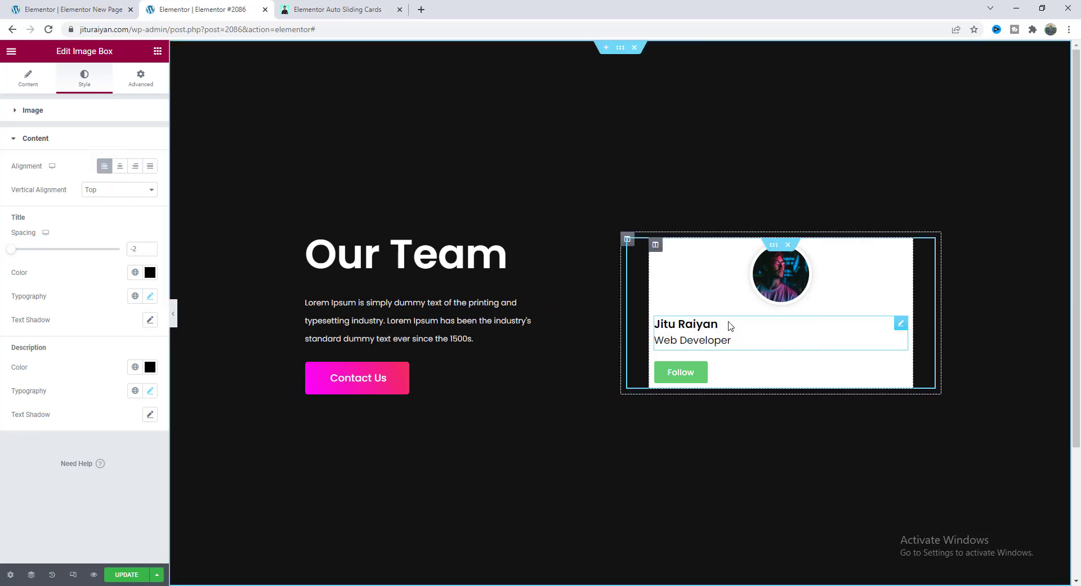
Give the Follow button a gradient background starting at #FB00FF with a 70° angle.
{"action": "left_click", "coordinate": [717, 377]}
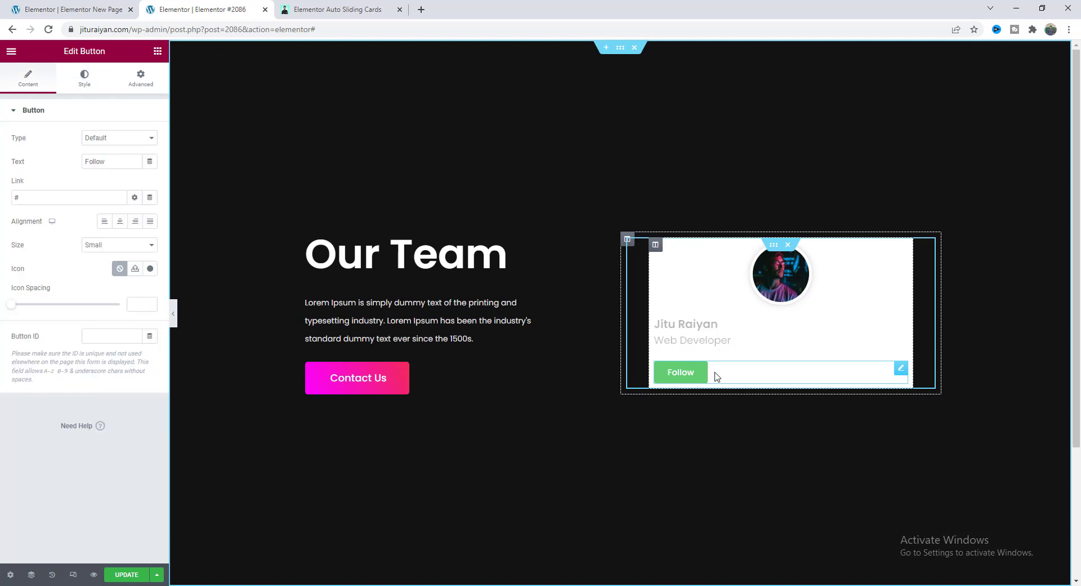
{"action": "left_click", "coordinate": [86, 82]}
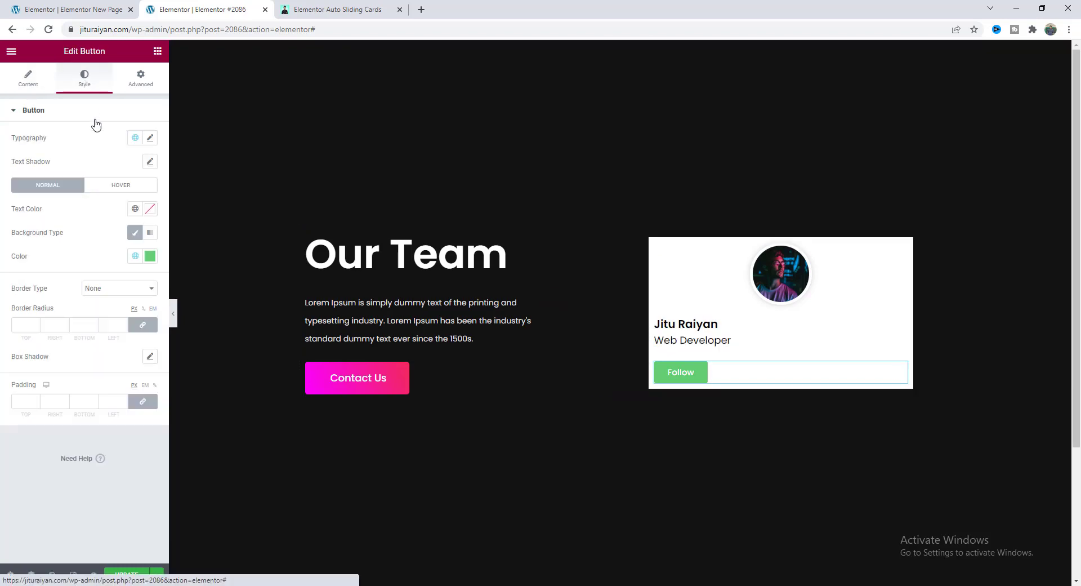
{"action": "left_click", "coordinate": [150, 232]}
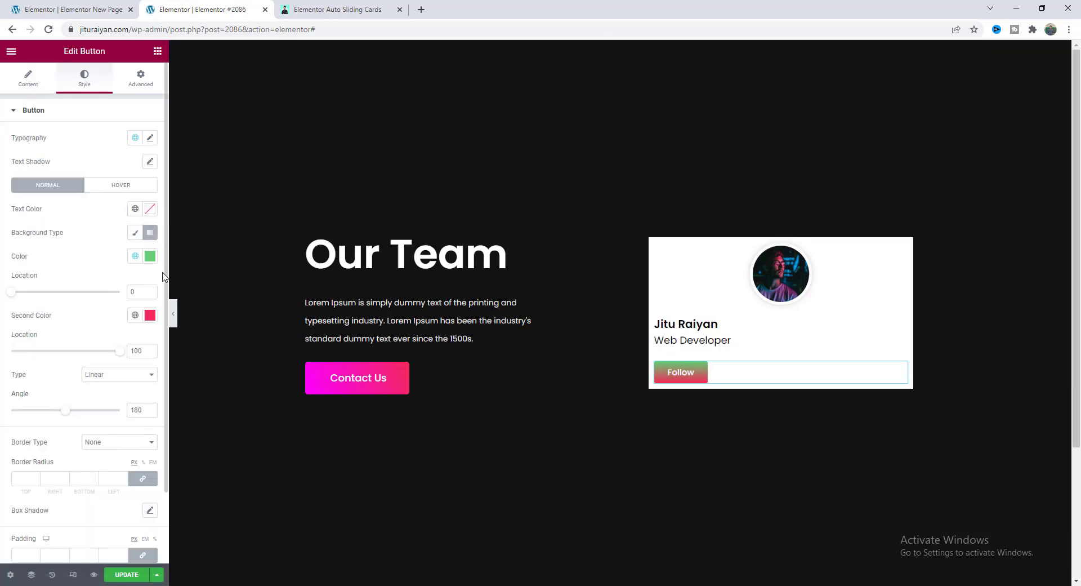
{"action": "left_click", "coordinate": [150, 255]}
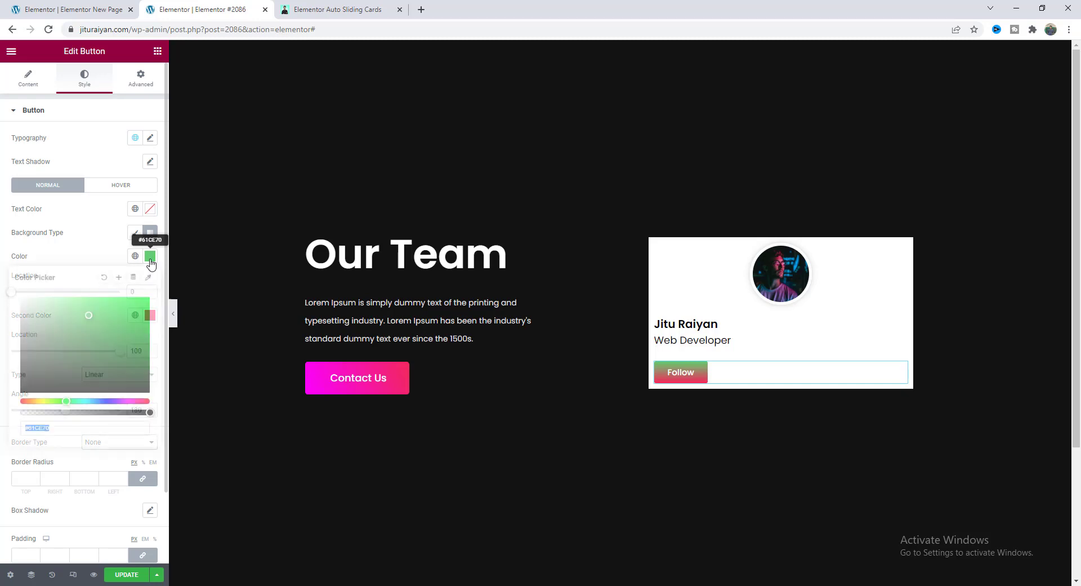
{"action": "left_click", "coordinate": [128, 401]}
{"action": "left_click_drag", "start_coordinate": [133, 339], "coordinate": [150, 296]}
{"action": "left_click", "coordinate": [97, 258]}
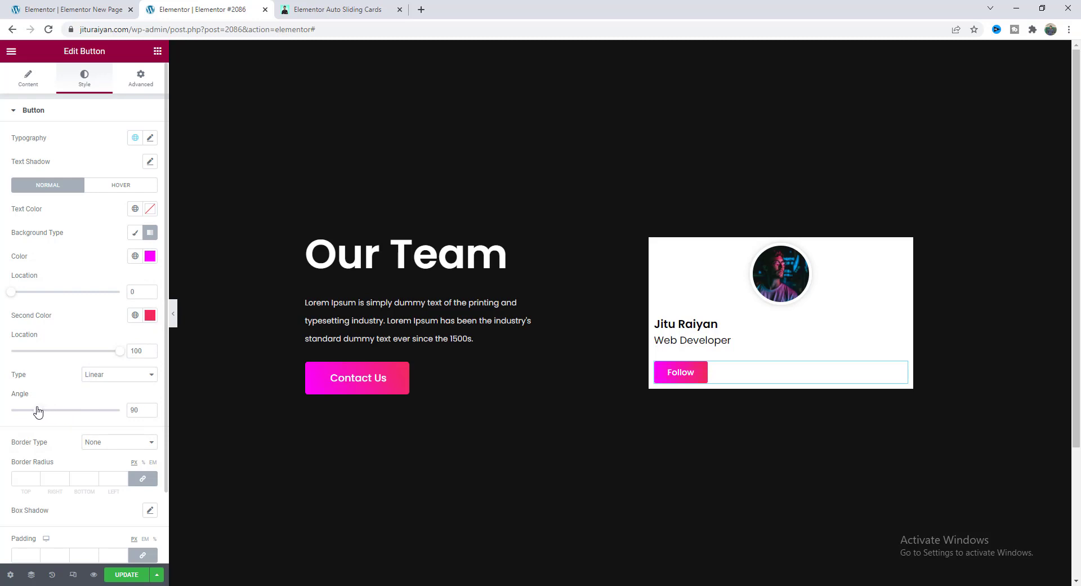
{"action": "left_click_drag", "start_coordinate": [37, 411], "coordinate": [32, 410]}
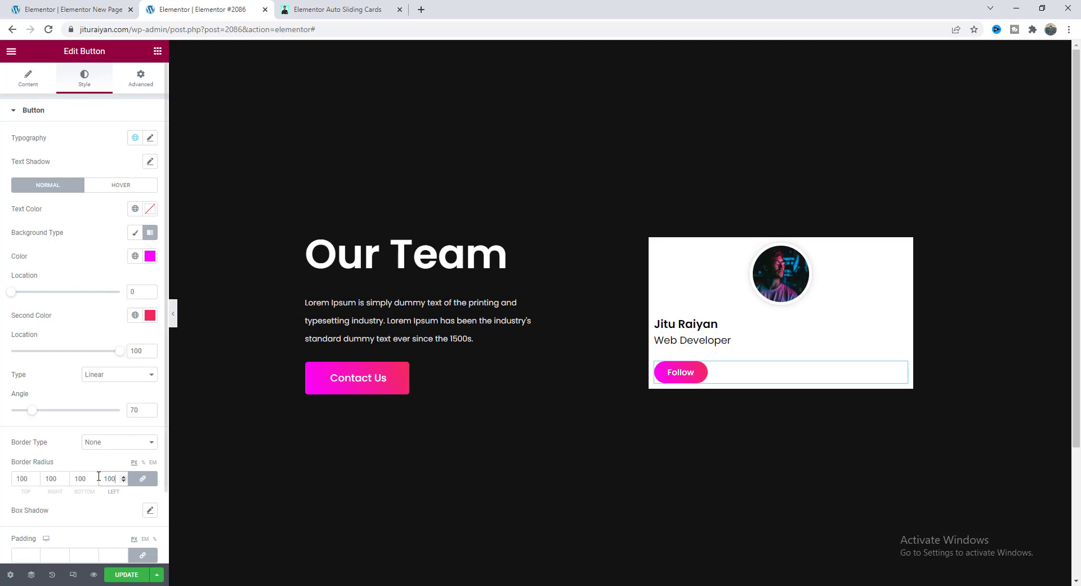
Set the button padding to 14 / 22 / 14 / 22.
{"action": "scroll", "coordinate": [112, 476], "scroll_direction": "down", "scroll_amount": 2}
{"action": "left_click", "coordinate": [112, 473]}
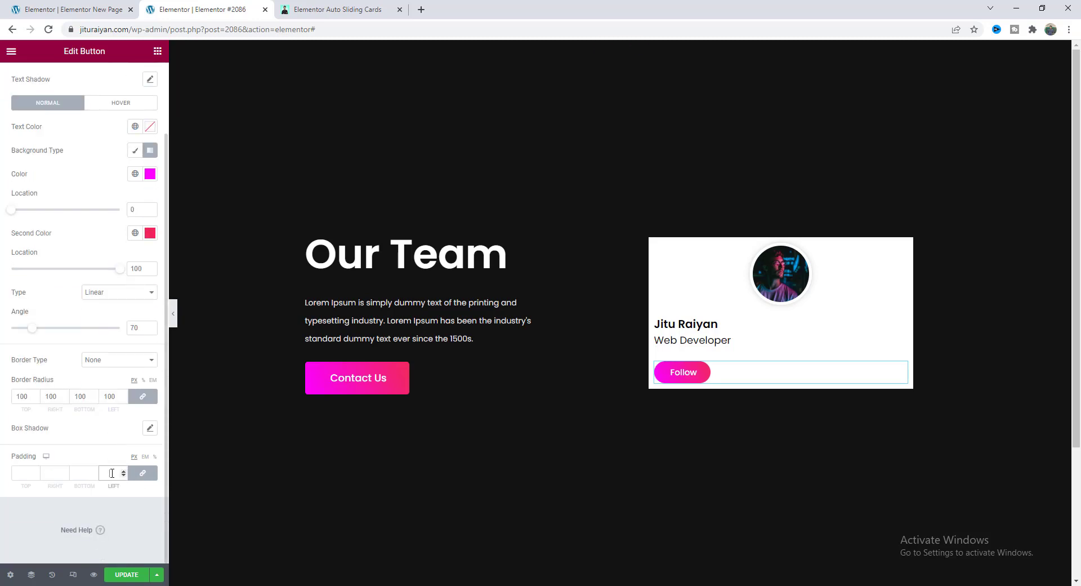
{"action": "left_click", "coordinate": [143, 472]}
{"action": "left_click", "coordinate": [25, 473]}
{"action": "type", "text": "14\t22\t14\t22"}
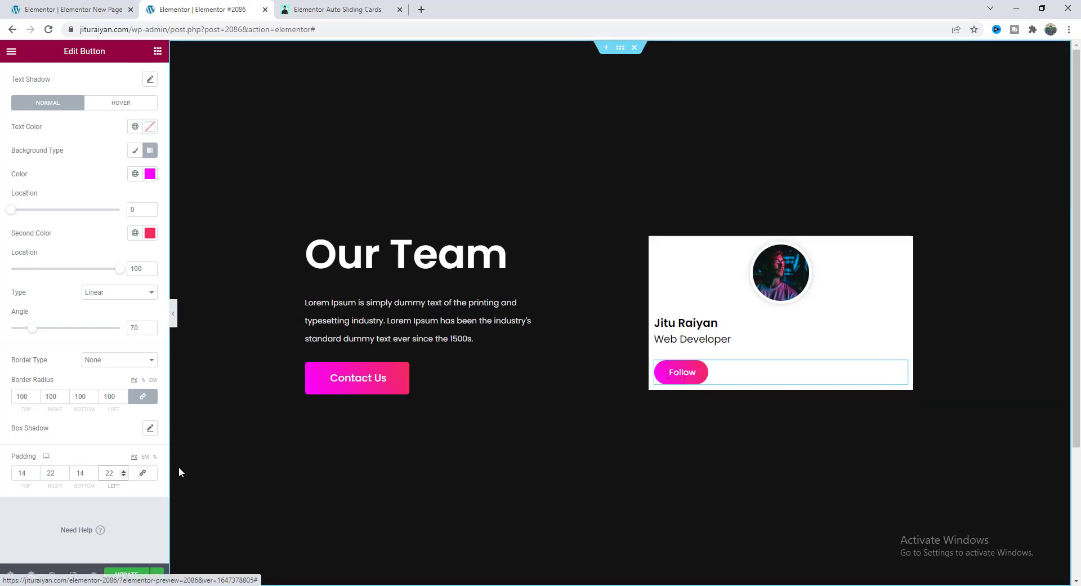
Set the button text to size 19 with weight 400.
{"action": "scroll", "coordinate": [122, 262], "scroll_direction": "up", "scroll_amount": 2}
{"action": "left_click", "coordinate": [151, 137]}
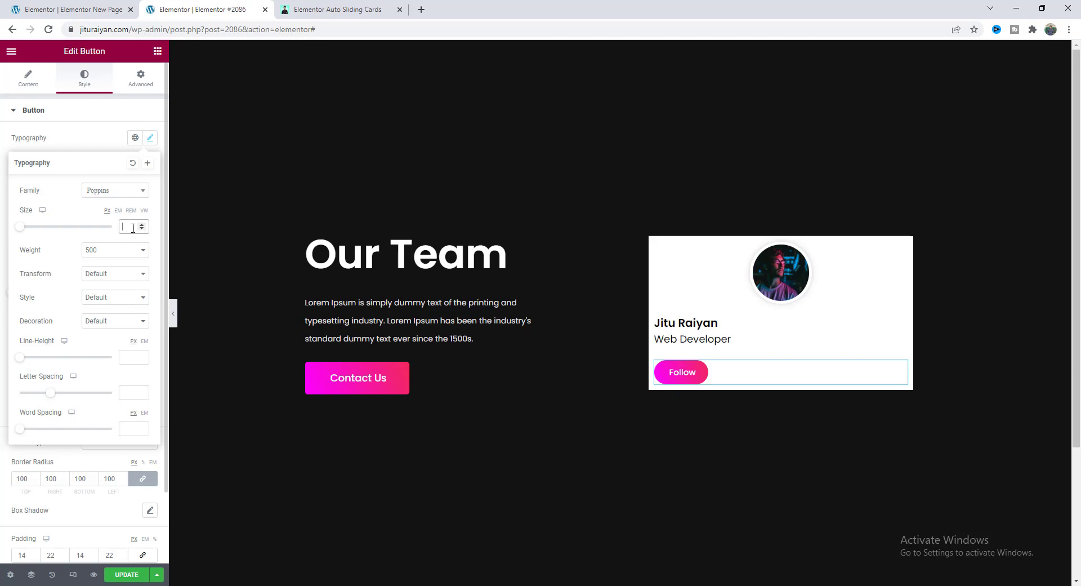
{"action": "type", "text": "19"}
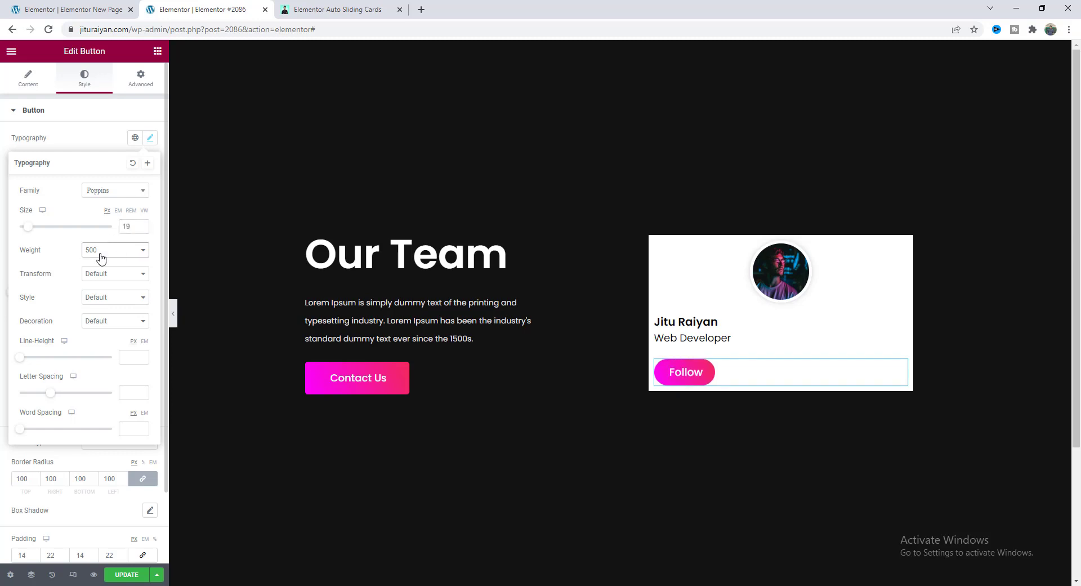
{"action": "left_click", "coordinate": [100, 250]}
{"action": "left_click", "coordinate": [105, 288]}
Set the profile photo's Positioning width to Inline (auto).
{"action": "left_click", "coordinate": [763, 265]}
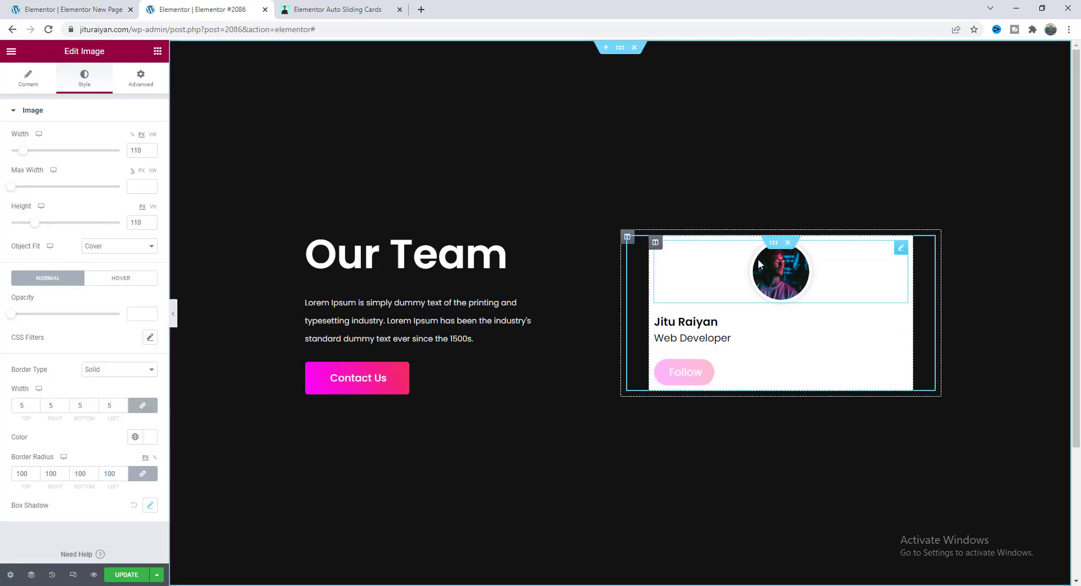
{"action": "left_click", "coordinate": [140, 78]}
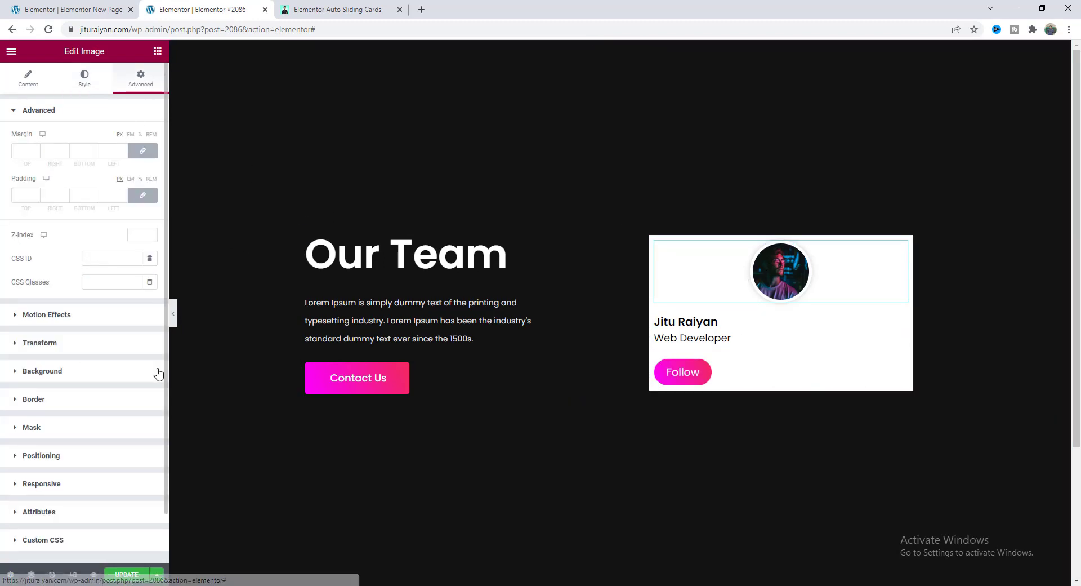
{"action": "scroll", "coordinate": [113, 389], "scroll_direction": "down", "scroll_amount": 1}
{"action": "left_click", "coordinate": [93, 400]}
{"action": "left_click", "coordinate": [119, 306]}
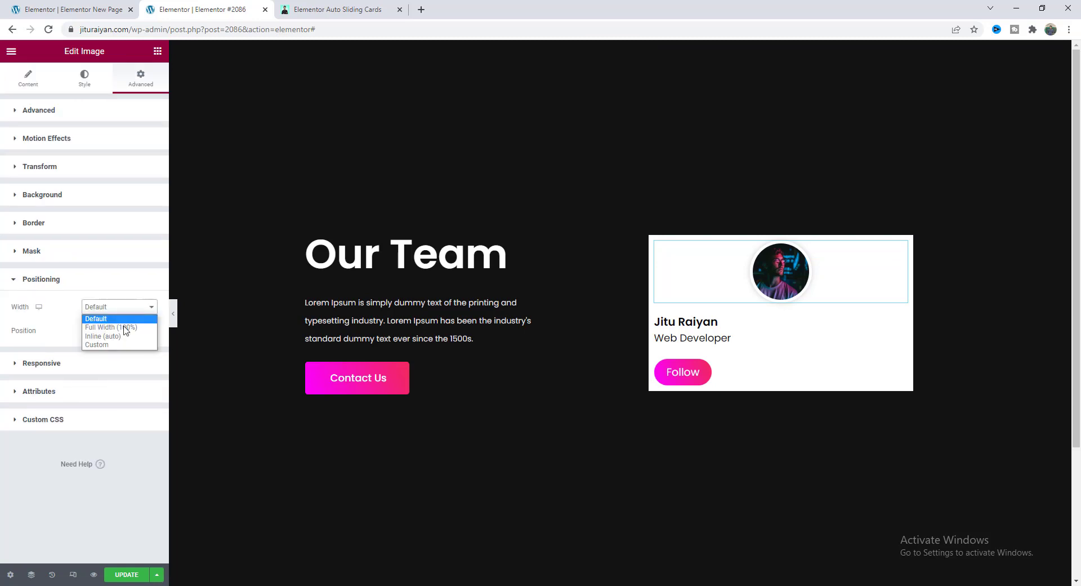
{"action": "left_click", "coordinate": [119, 326]}
Set the name and role Image Box width to Inline (auto) so it sits beside the photo.
{"action": "left_click", "coordinate": [703, 329]}
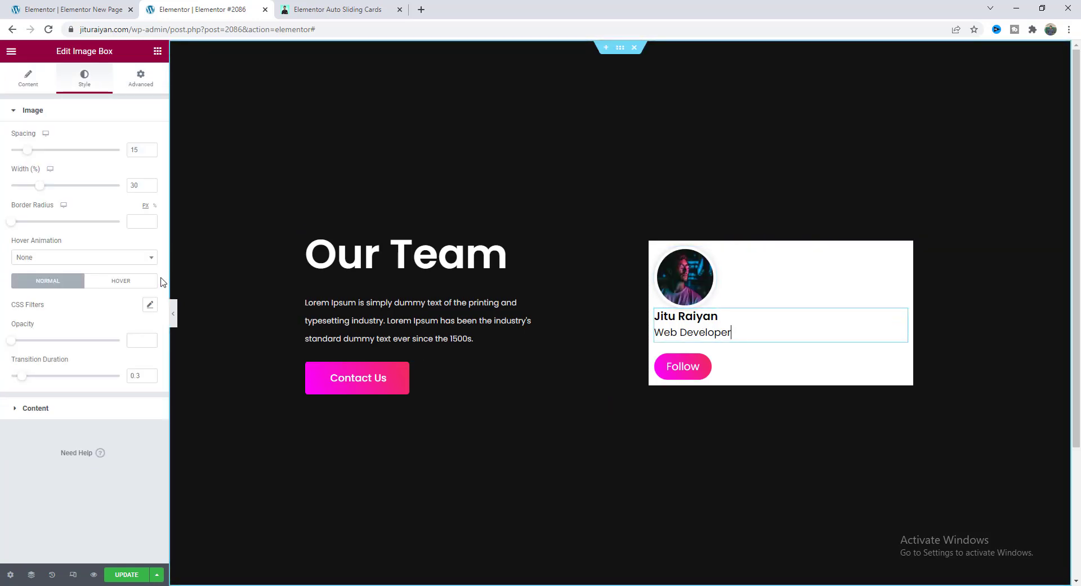
{"action": "left_click", "coordinate": [141, 78]}
{"action": "left_click", "coordinate": [88, 456]}
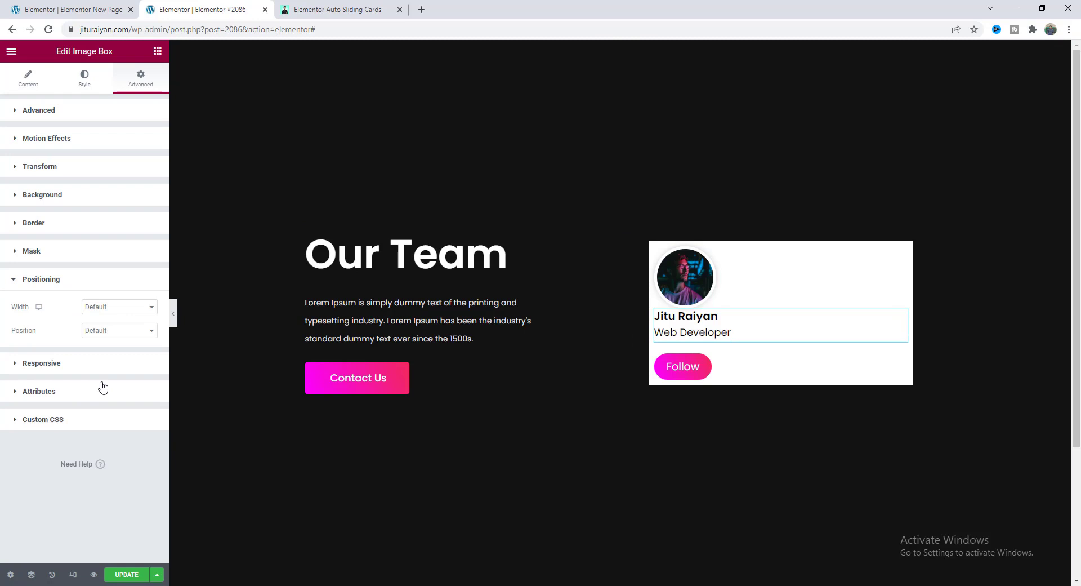
{"action": "left_click", "coordinate": [127, 308]}
{"action": "left_click", "coordinate": [119, 334]}
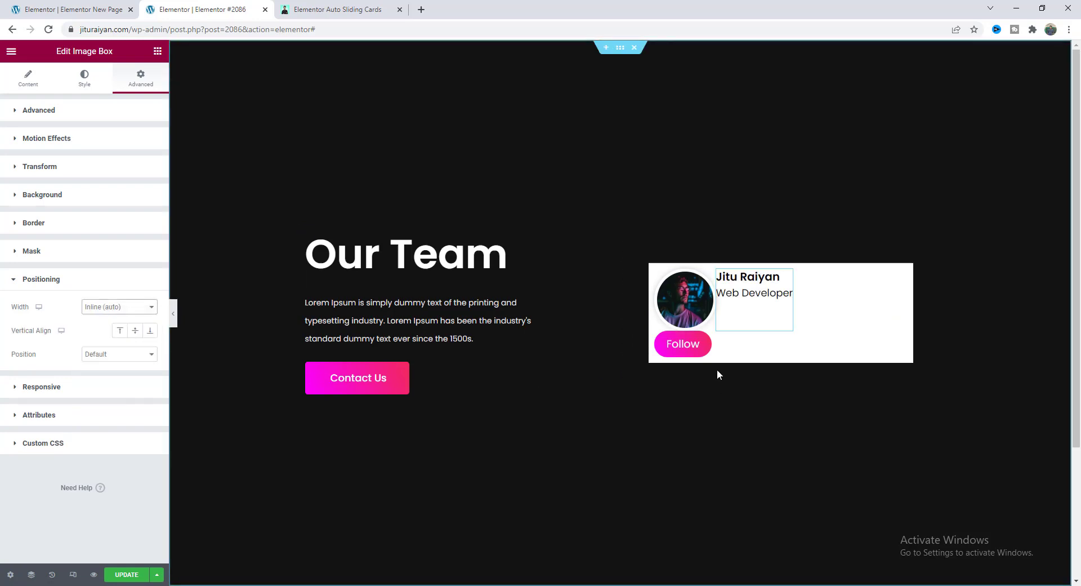
Set the Follow button's width to Inline (auto), then select the card's inner column.
{"action": "left_click", "coordinate": [679, 345]}
{"action": "left_click", "coordinate": [140, 77]}
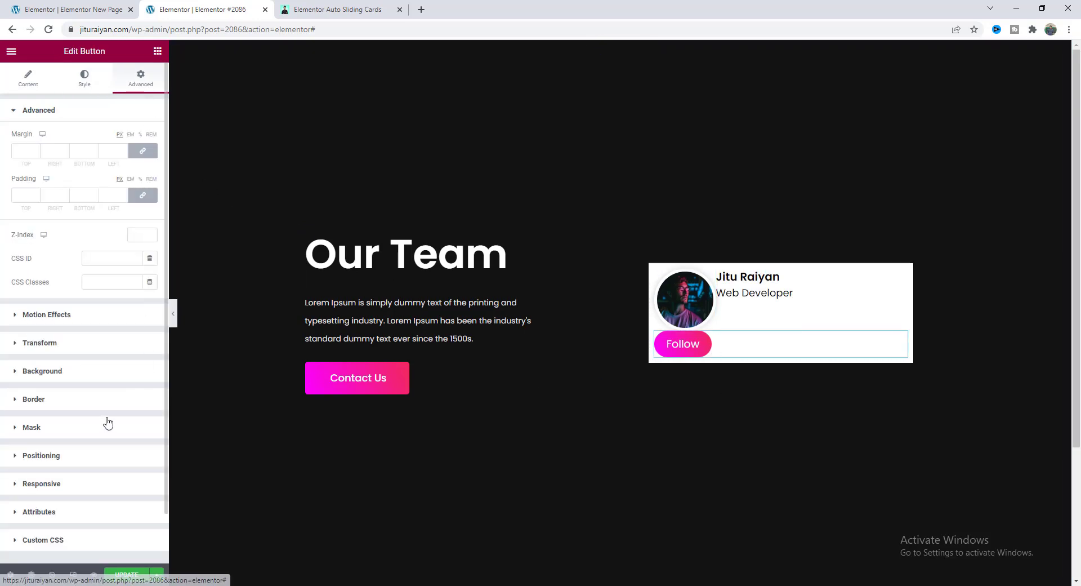
{"action": "left_click", "coordinate": [88, 456]}
{"action": "left_click", "coordinate": [121, 307]}
{"action": "left_click", "coordinate": [116, 336]}
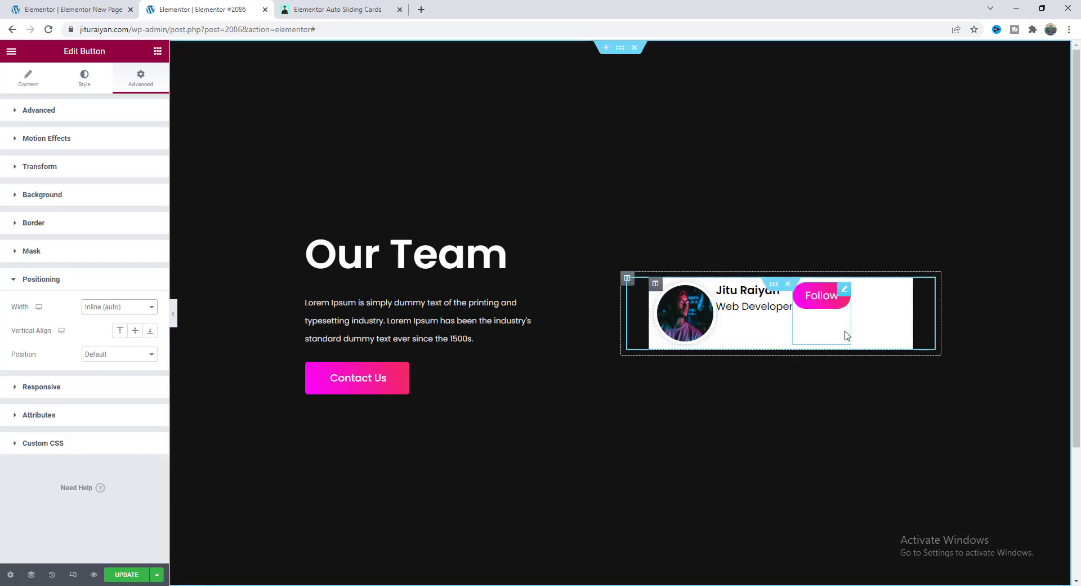
{"action": "left_click", "coordinate": [655, 284]}
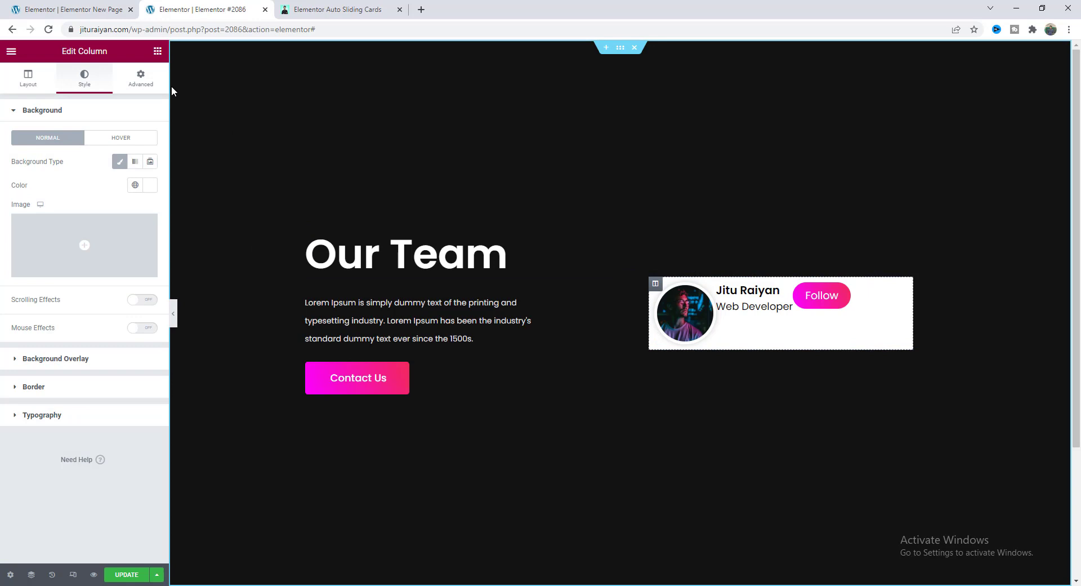
Set the card column's linked padding to 0.
{"action": "left_click", "coordinate": [147, 83]}
{"action": "left_click", "coordinate": [112, 194]}
{"action": "type", "text": "0"}
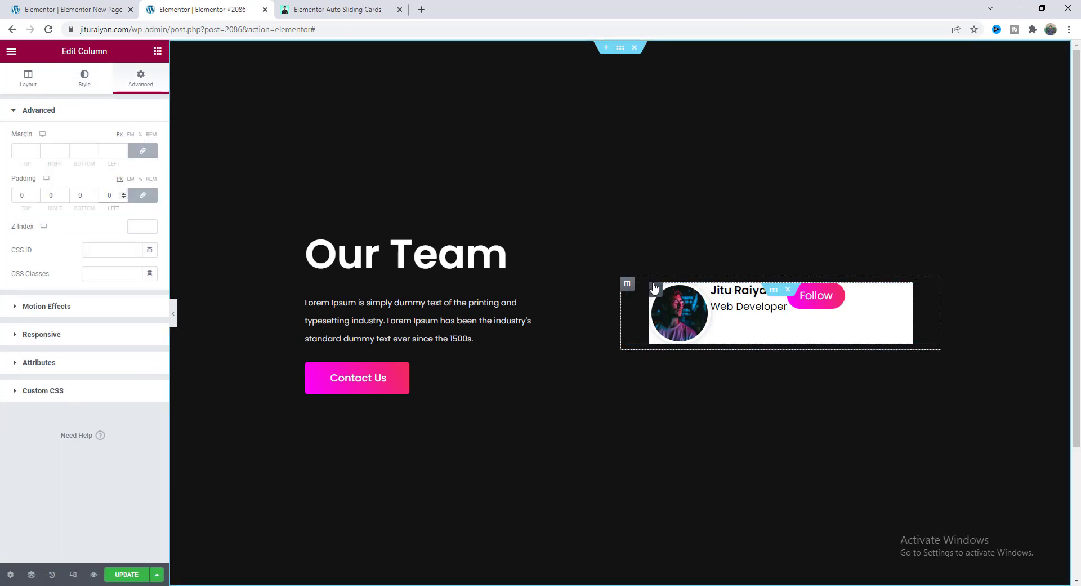
Give the column a 100 px border radius, unlinked with right and bottom corners at 20.
{"action": "left_click", "coordinate": [82, 84]}
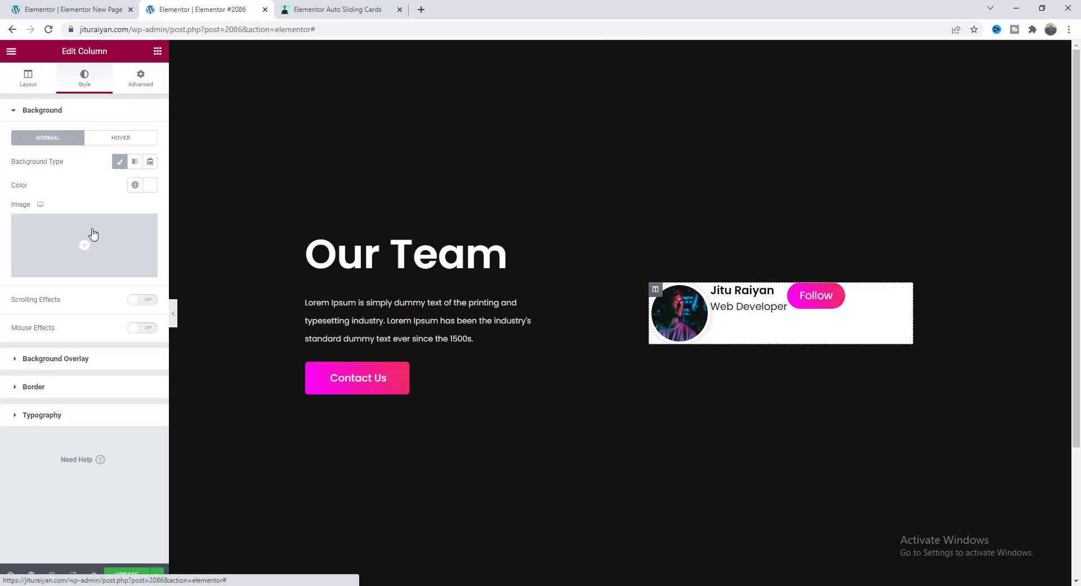
{"action": "left_click", "coordinate": [93, 387]}
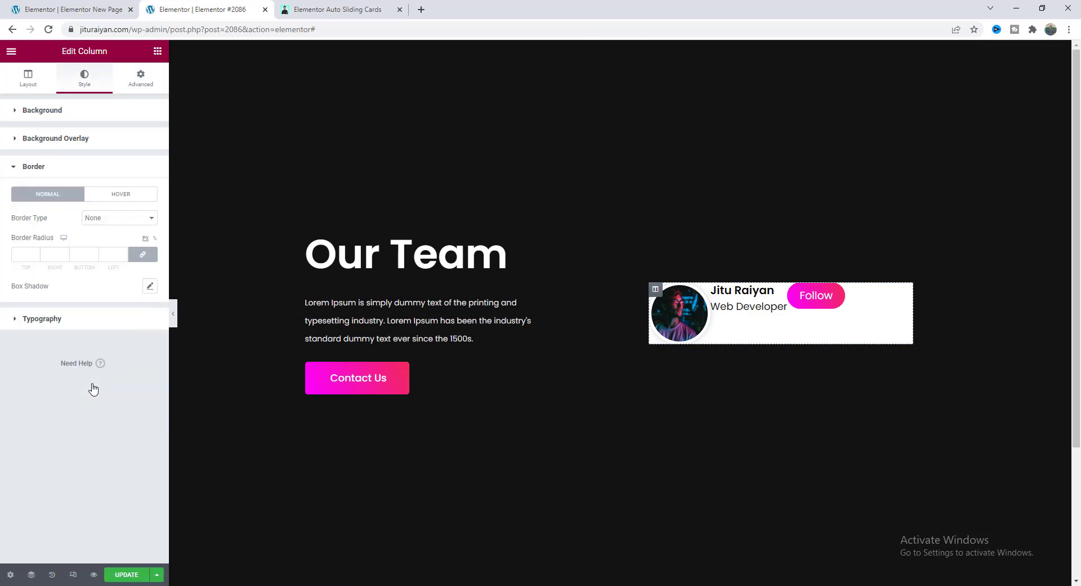
{"action": "left_click", "coordinate": [110, 255]}
{"action": "type", "text": "100"}
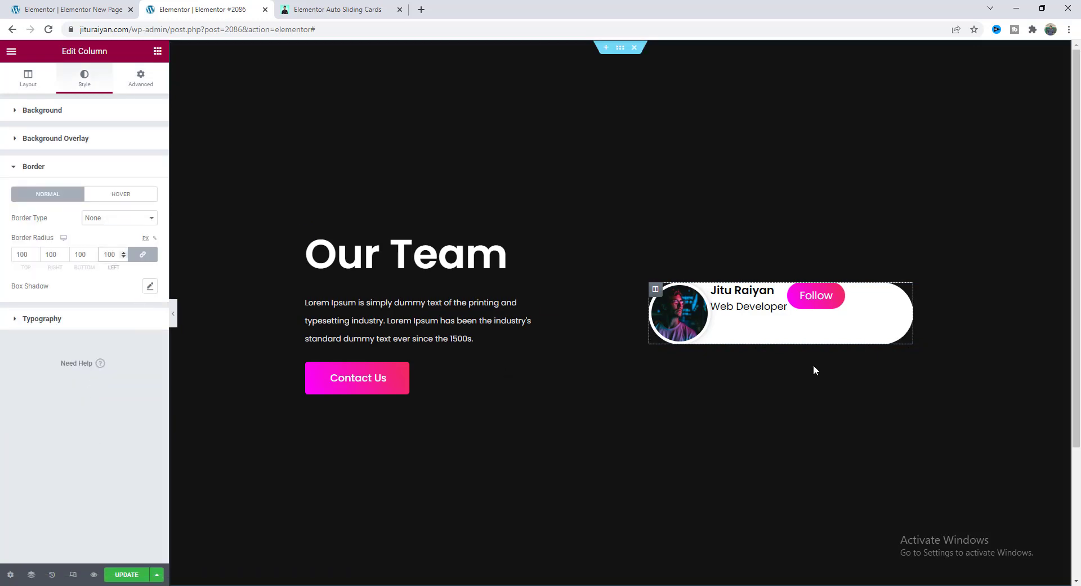
{"action": "left_click", "coordinate": [144, 256]}
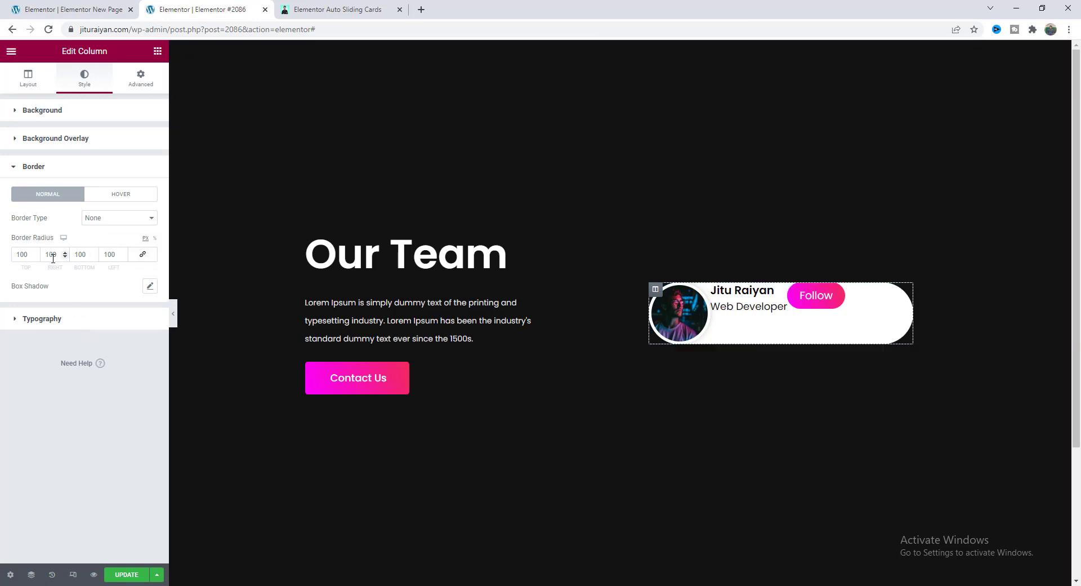
{"action": "left_click_drag", "start_coordinate": [53, 257], "coordinate": [38, 259]}
{"action": "type", "text": "20"}
{"action": "key", "text": "Tab"}
{"action": "type", "text": "20"}
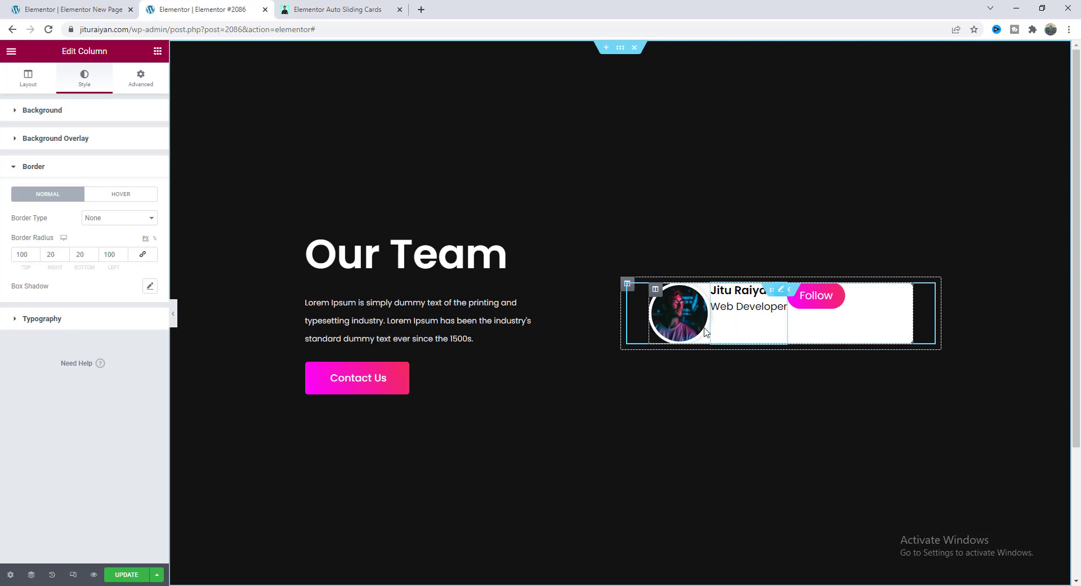
Set the card column's Vertical Align to Middle and Horizontal Align to Space Between.
{"action": "left_click", "coordinate": [30, 81]}
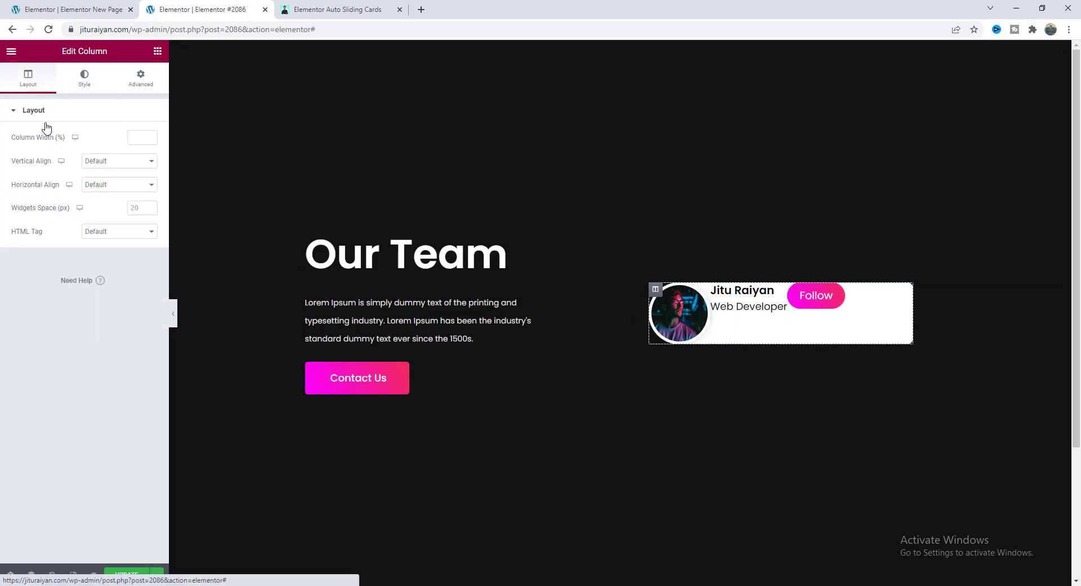
{"action": "left_click", "coordinate": [104, 163]}
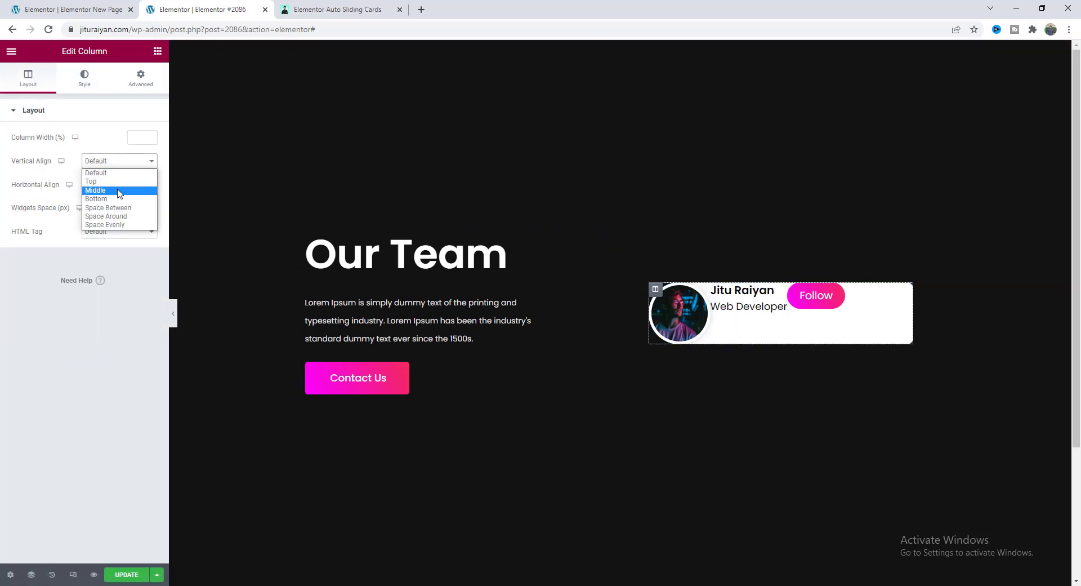
{"action": "left_click", "coordinate": [118, 190]}
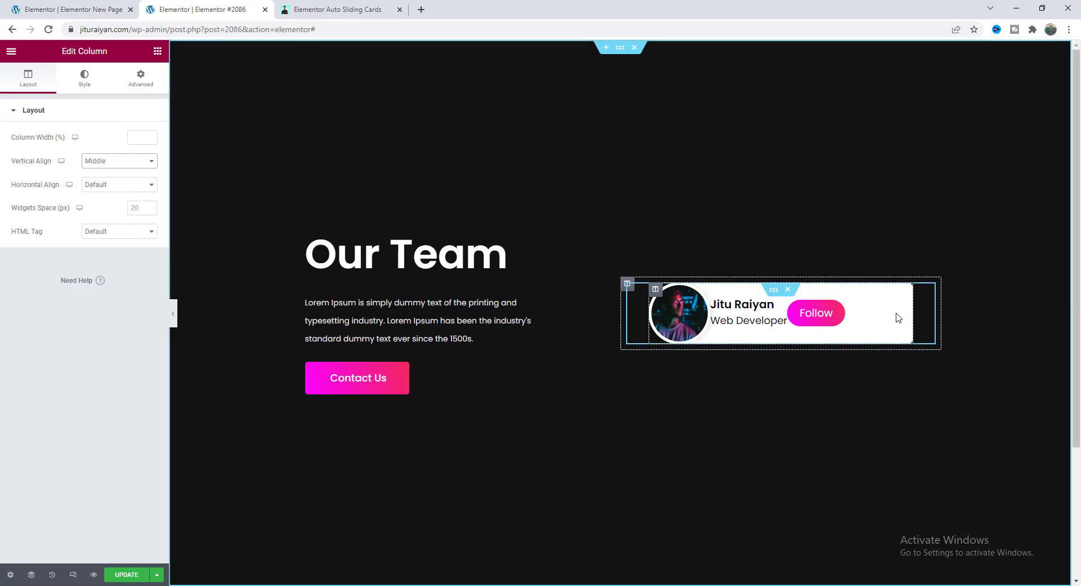
{"action": "left_click", "coordinate": [97, 187]}
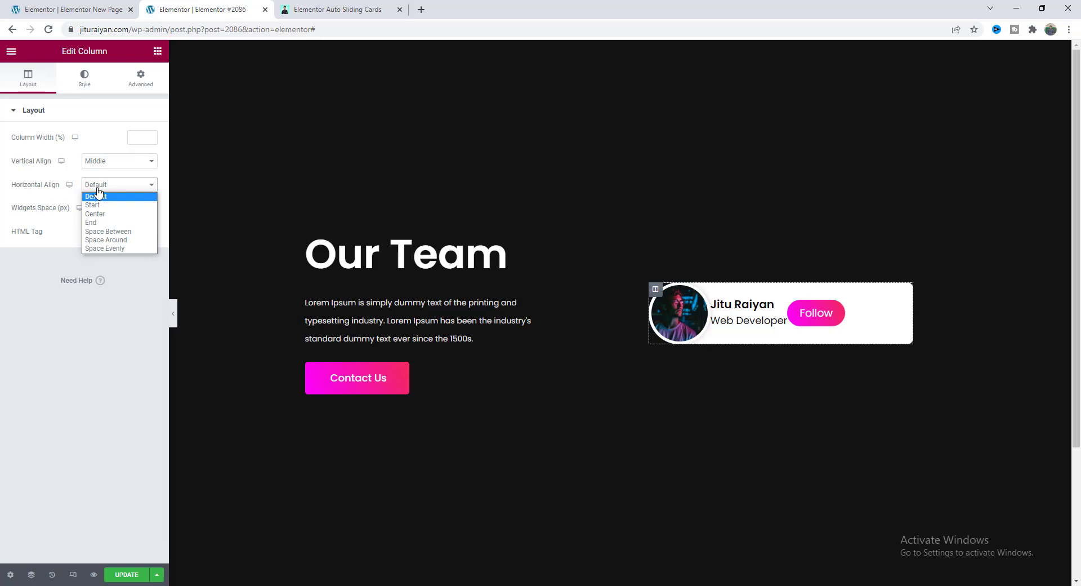
{"action": "left_click", "coordinate": [105, 231]}
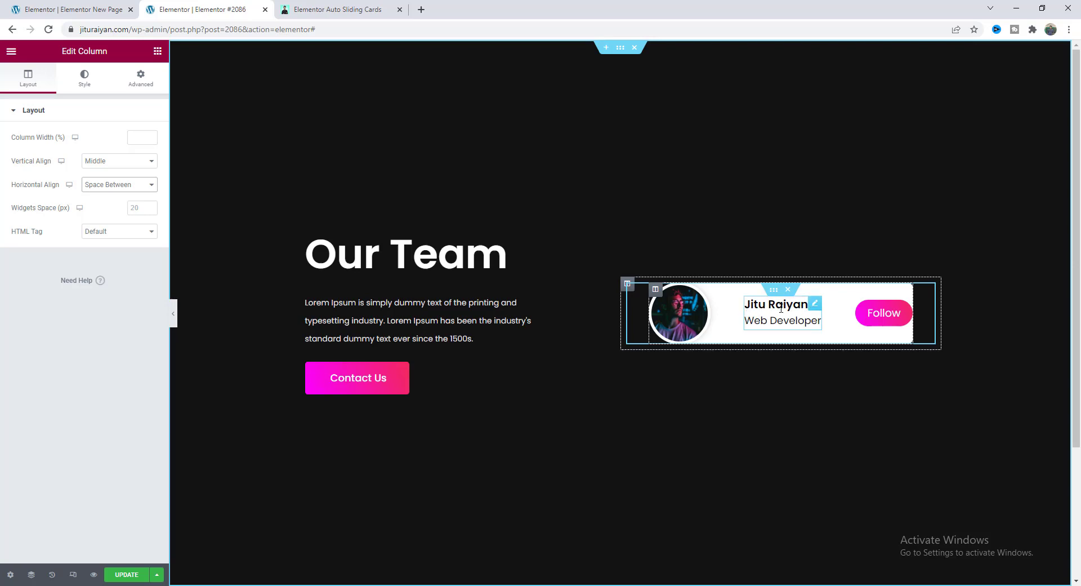
Make the name and role Image Box Absolute, with horizontal offset 123 and vertical offset 27.
{"action": "left_click", "coordinate": [817, 307]}
{"action": "left_click", "coordinate": [76, 453]}
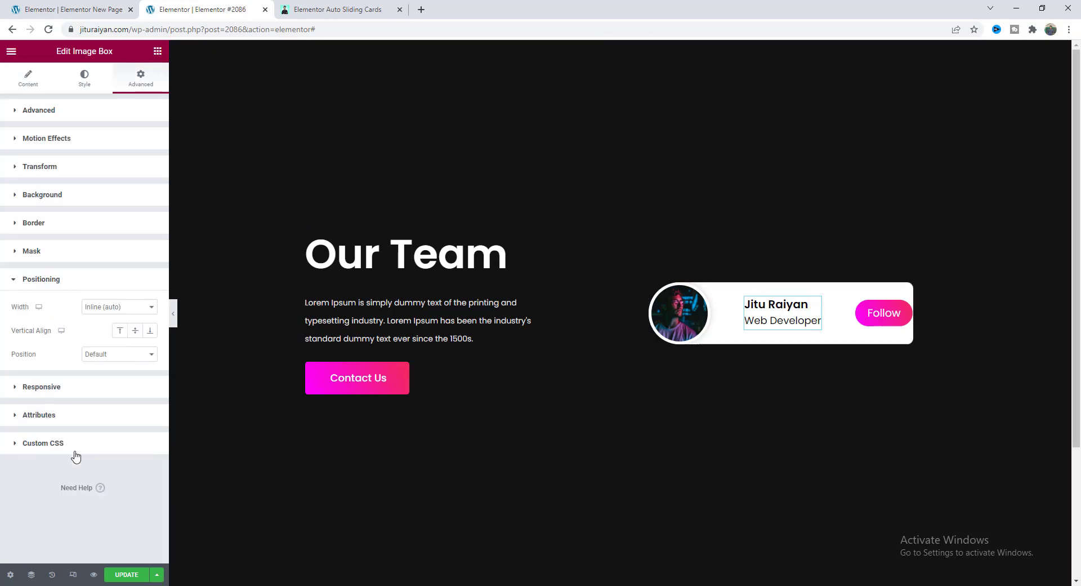
{"action": "left_click", "coordinate": [108, 355]}
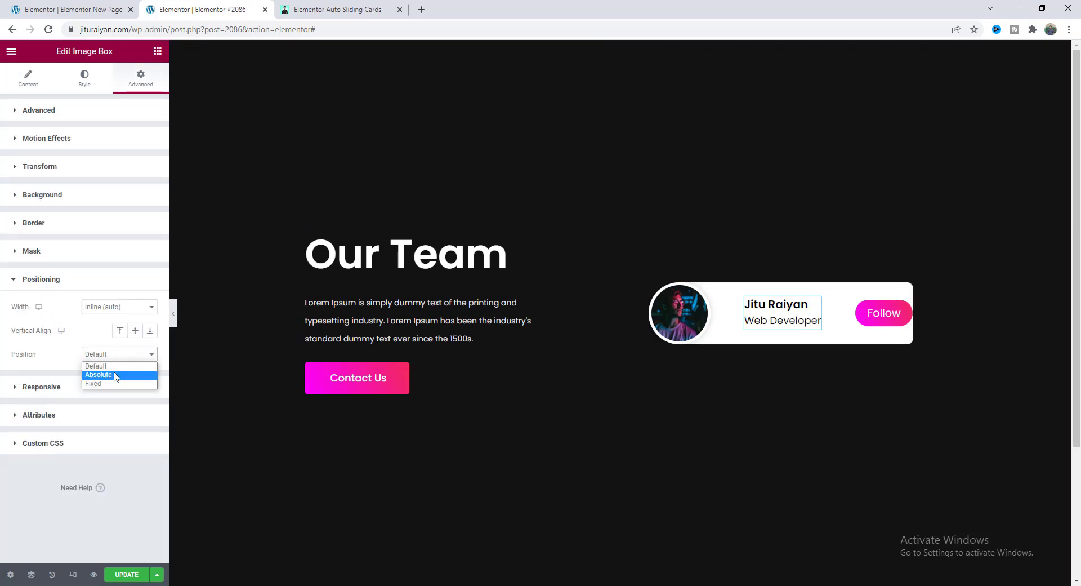
{"action": "left_click", "coordinate": [116, 376]}
{"action": "scroll", "coordinate": [115, 376], "scroll_direction": "down", "scroll_amount": 1}
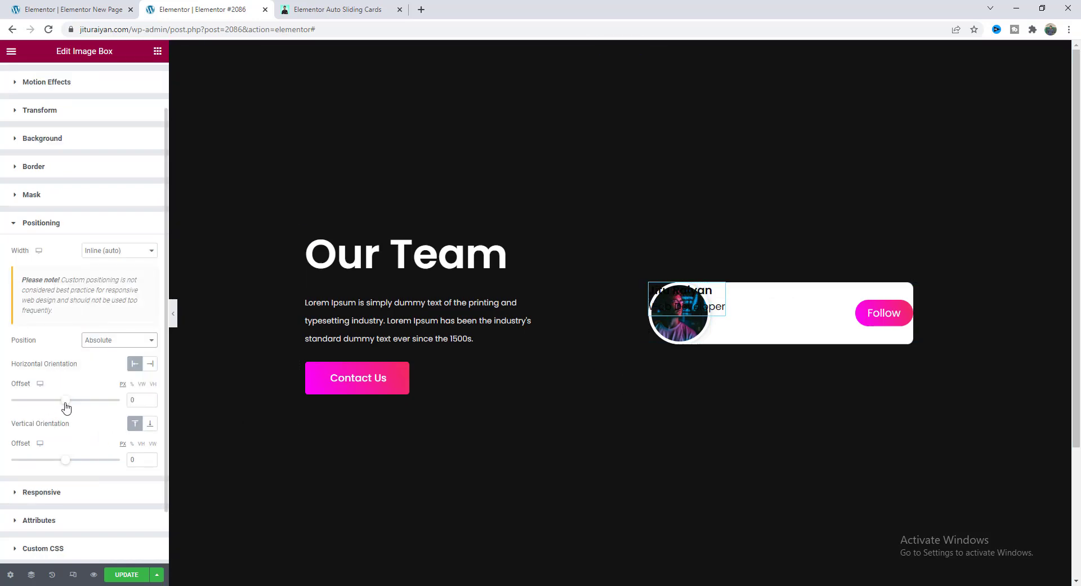
{"action": "left_click_drag", "start_coordinate": [67, 407], "coordinate": [72, 409]}
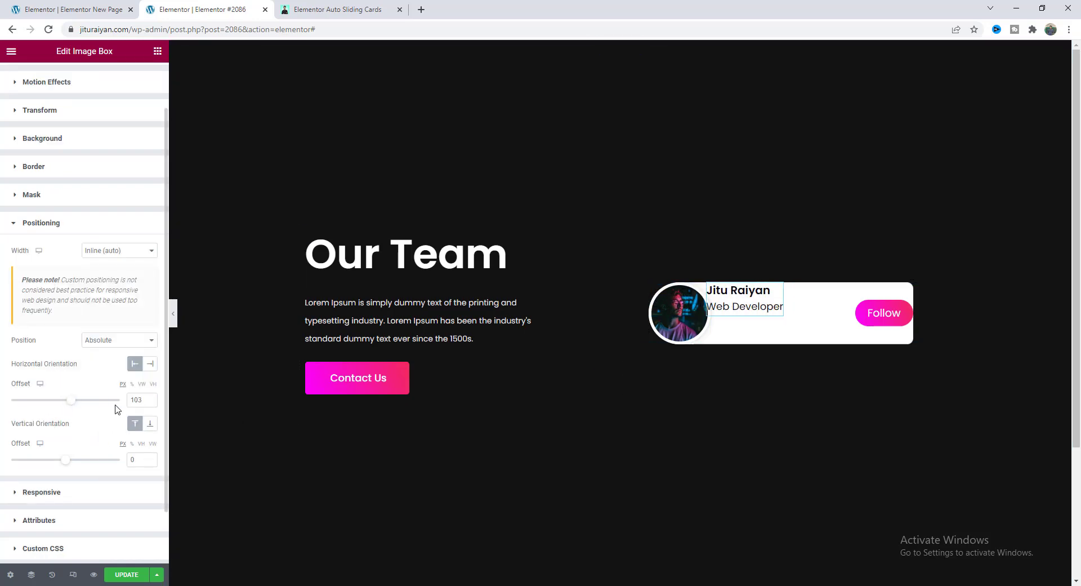
{"action": "left_click", "coordinate": [138, 459]}
{"action": "type", "text": "27"}
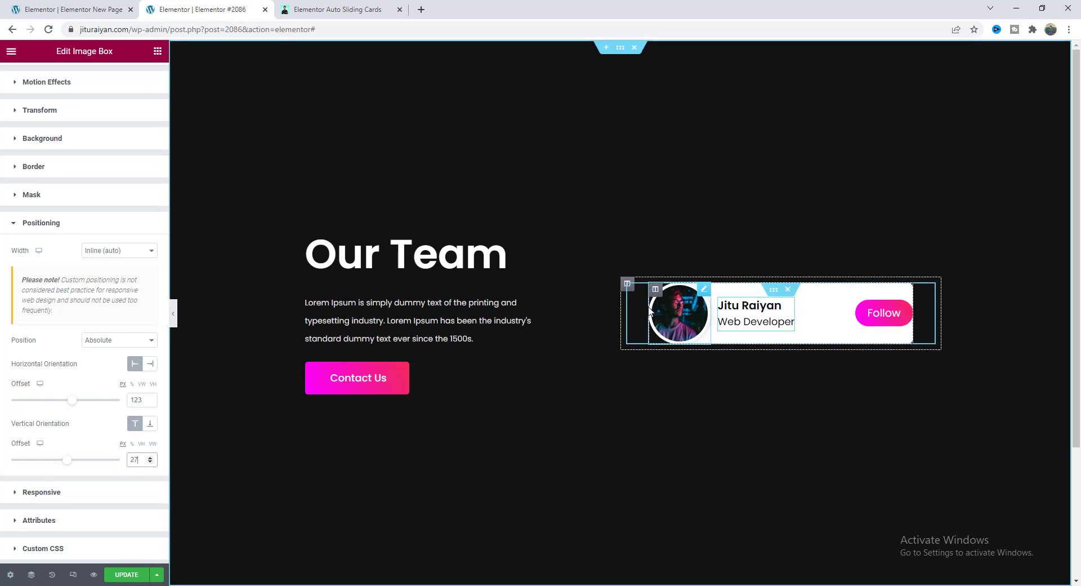
Unlink the card column's padding and set its right padding to 28 px.
{"action": "left_click", "coordinate": [655, 290]}
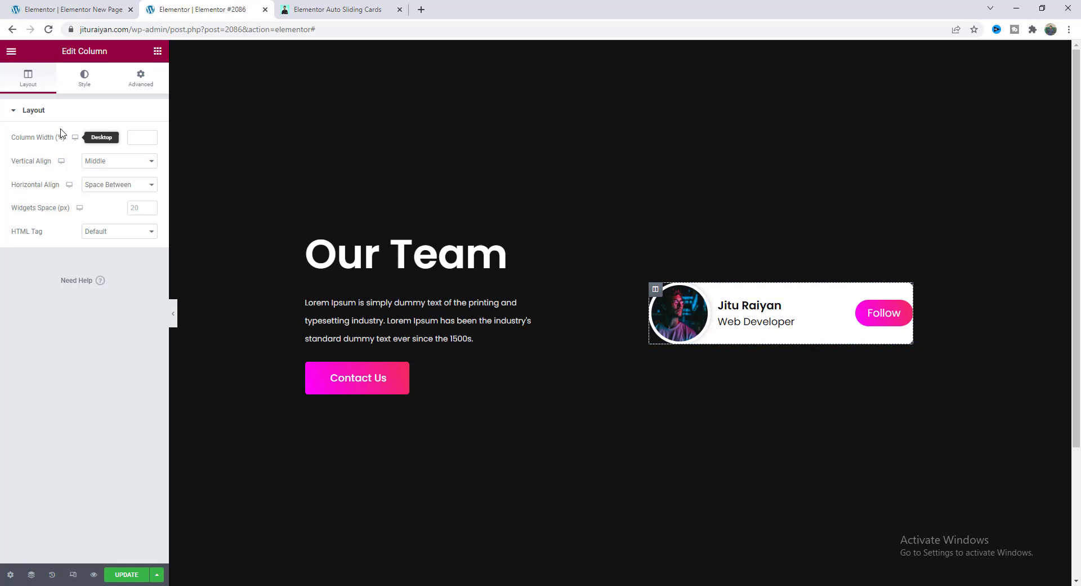
{"action": "left_click", "coordinate": [140, 79]}
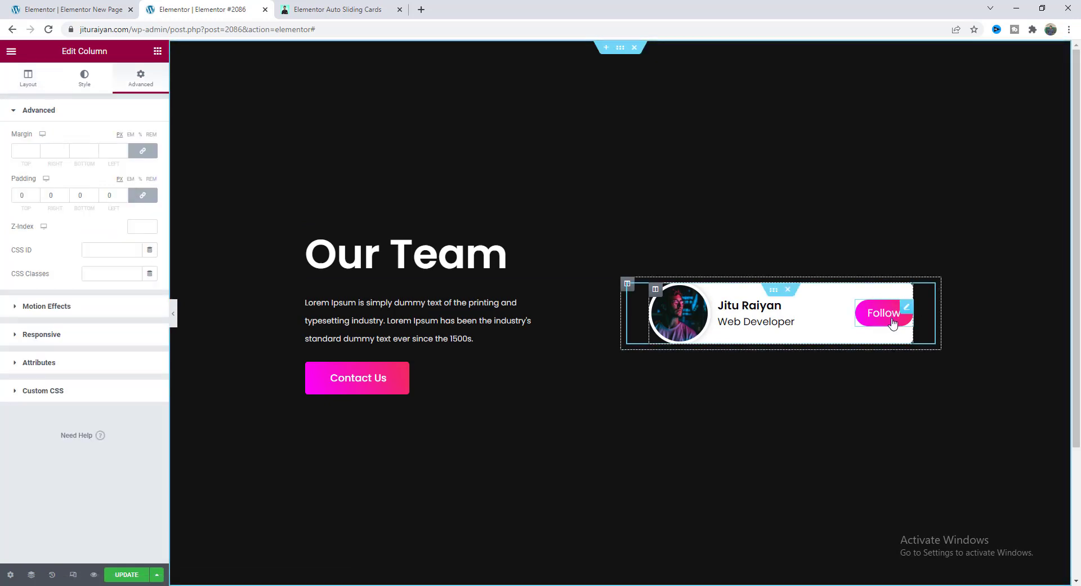
{"action": "left_click", "coordinate": [143, 195]}
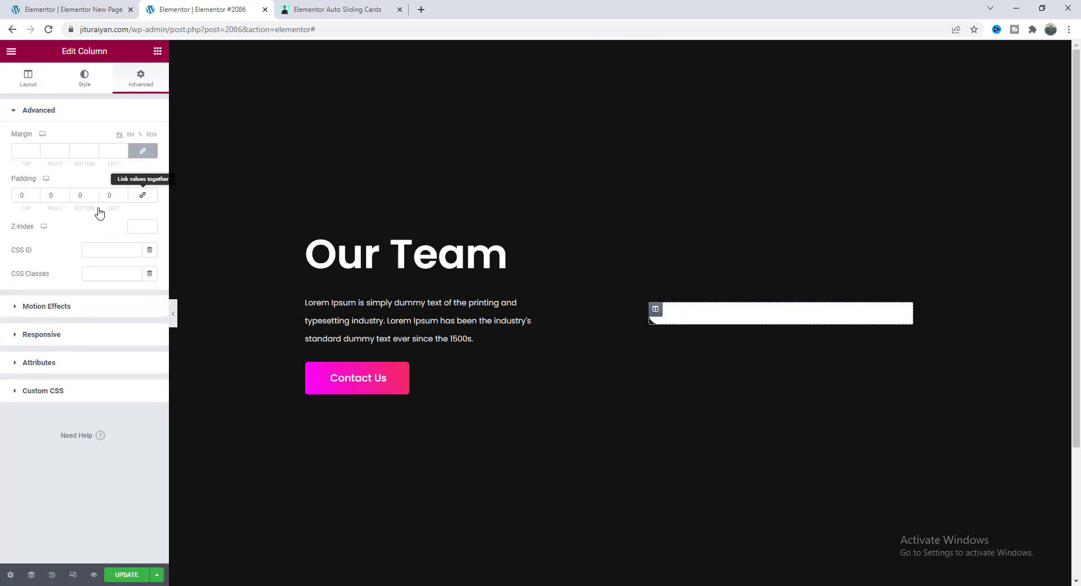
{"action": "double_click", "coordinate": [52, 195]}
{"action": "type", "text": "28"}
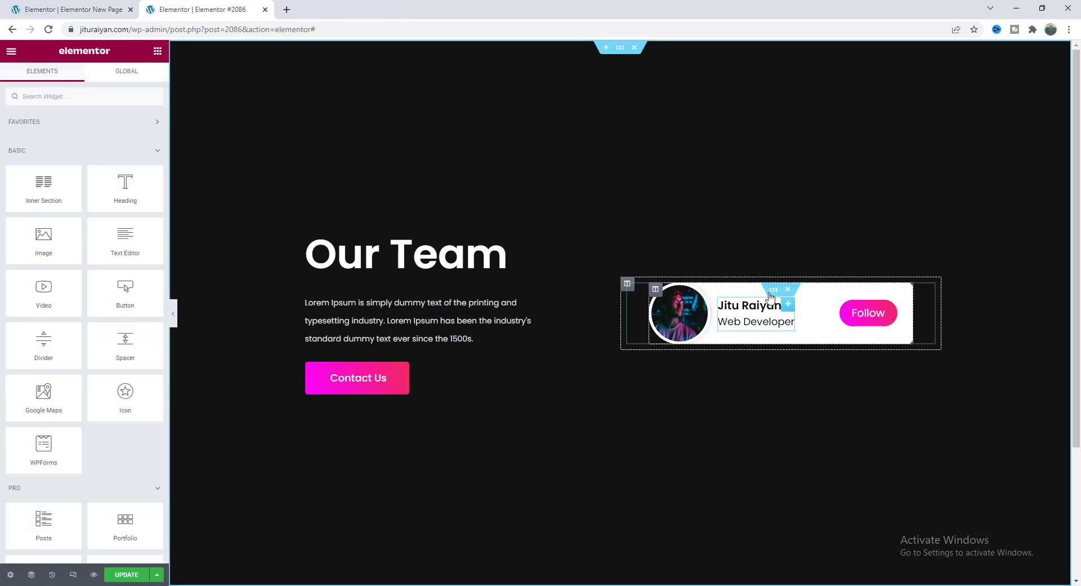
Turn on responsive mode and preview the Our Team section at 768 px tablet width.
{"action": "right_click", "coordinate": [771, 289]}
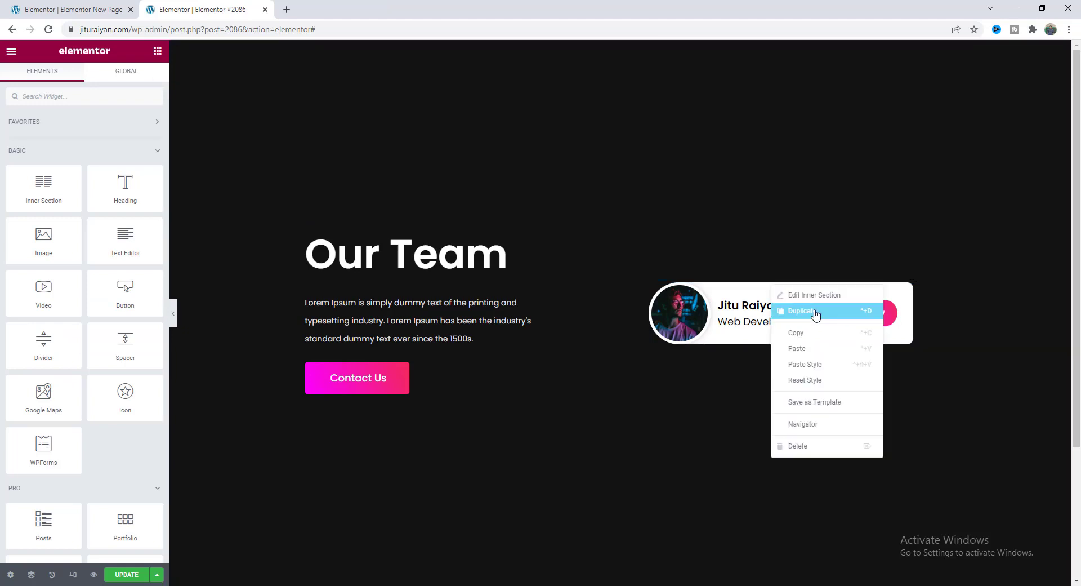
{"action": "left_click", "coordinate": [737, 383]}
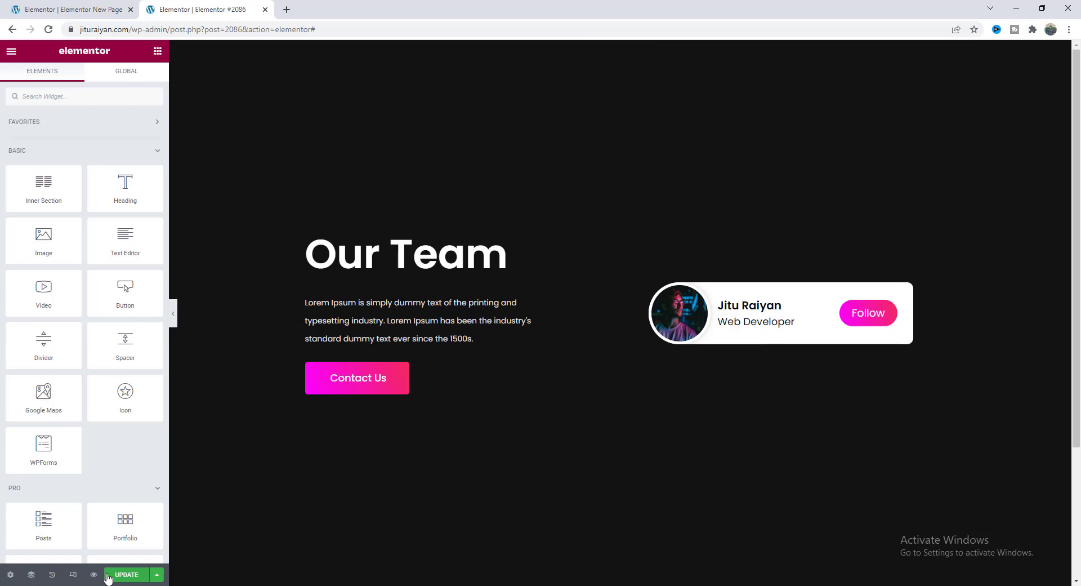
{"action": "left_click", "coordinate": [72, 574]}
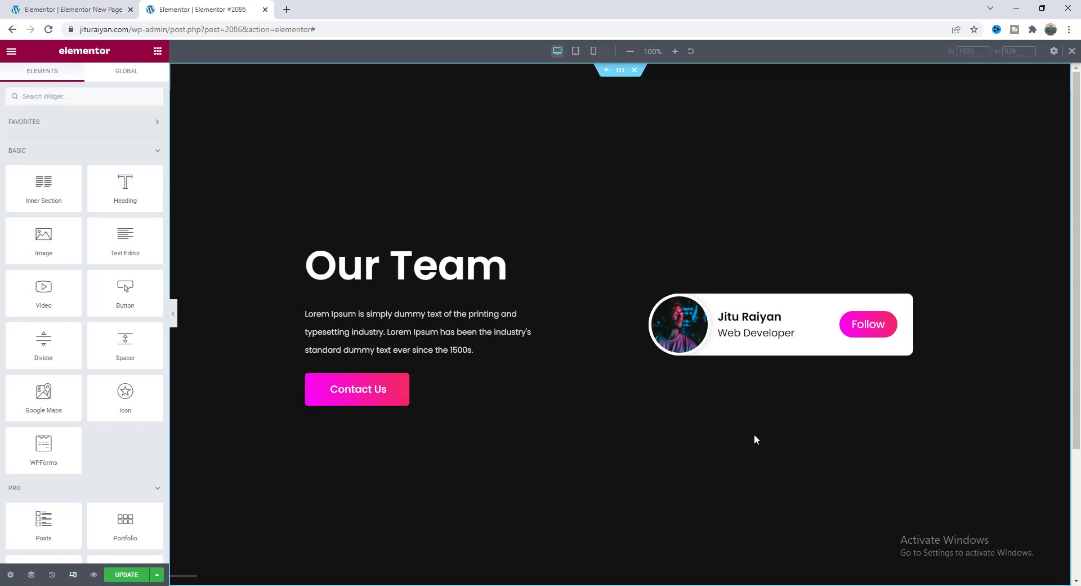
{"action": "left_click", "coordinate": [575, 51]}
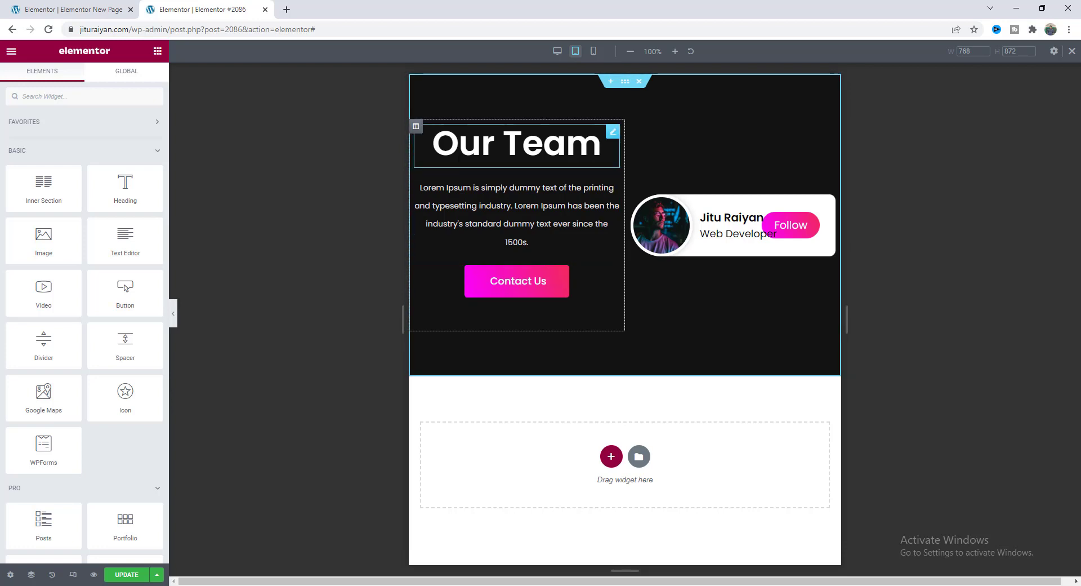
Set the text column and team card column widths to 100, and preview at 360 px mobile width.
{"action": "left_click", "coordinate": [415, 127]}
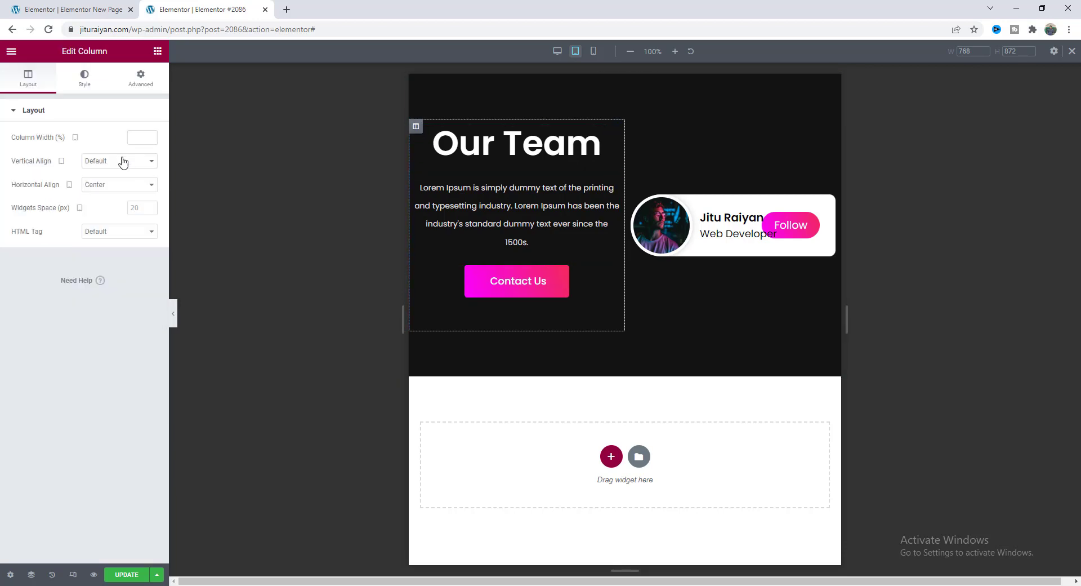
{"action": "type", "text": "100"}
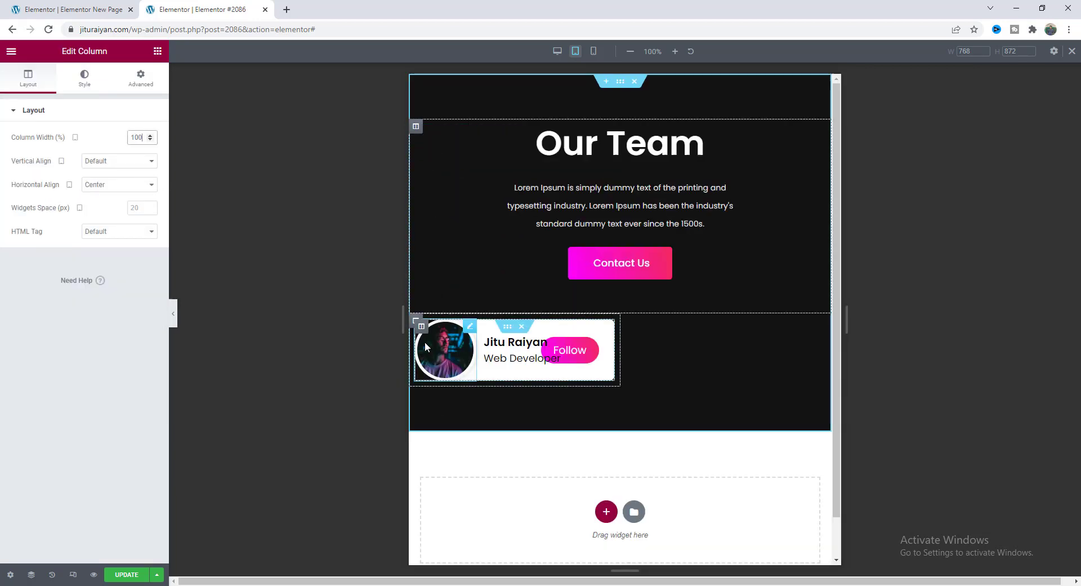
{"action": "left_click", "coordinate": [416, 322]}
{"action": "left_click", "coordinate": [141, 136]}
{"action": "type", "text": "100"}
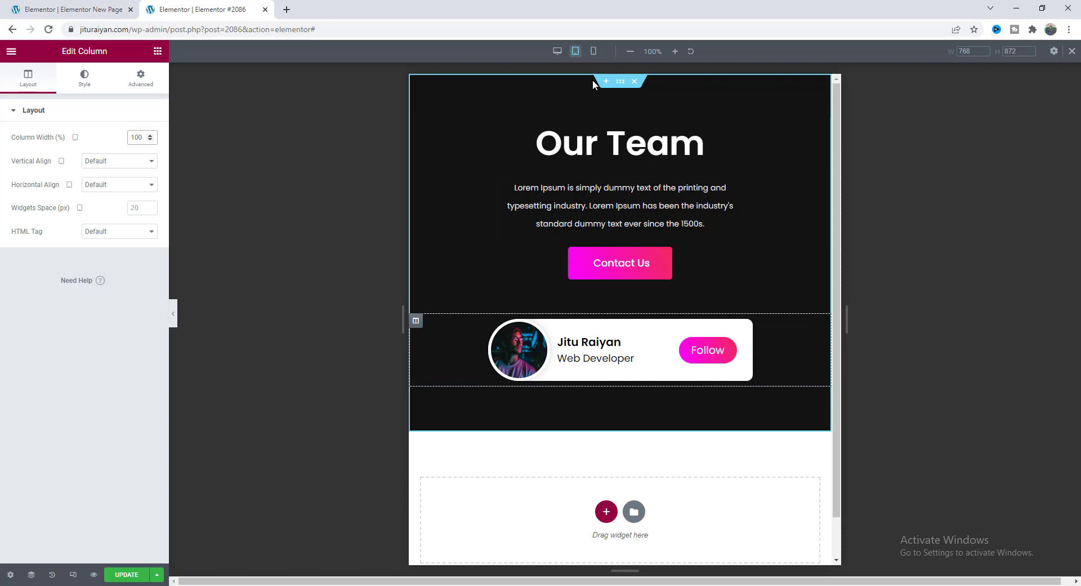
{"action": "left_click", "coordinate": [593, 51]}
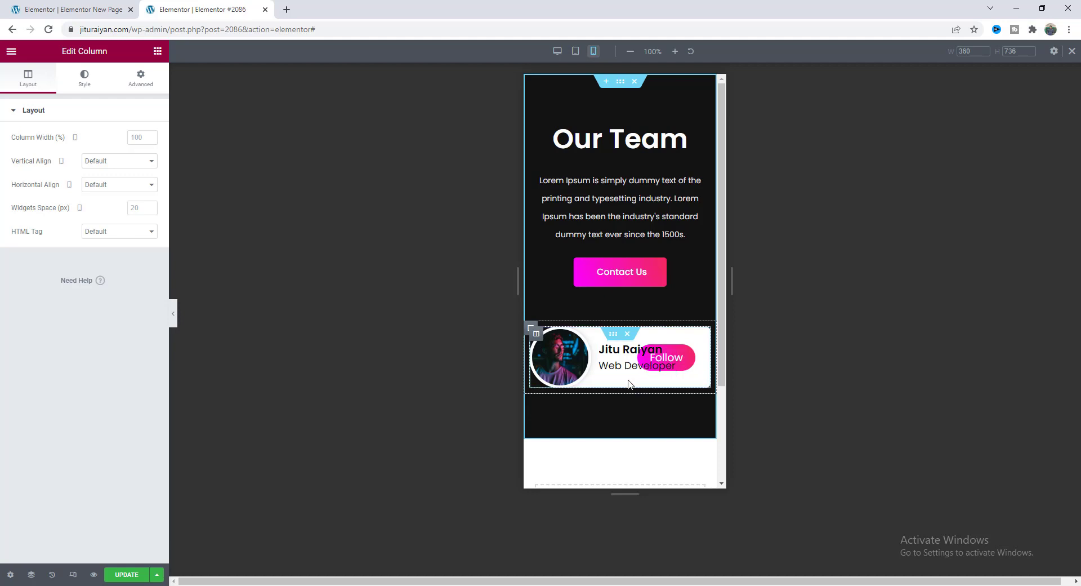
On mobile, set the name's font size to 16, the role text's to 14, and title spacing to -5.
{"action": "left_click", "coordinate": [631, 361]}
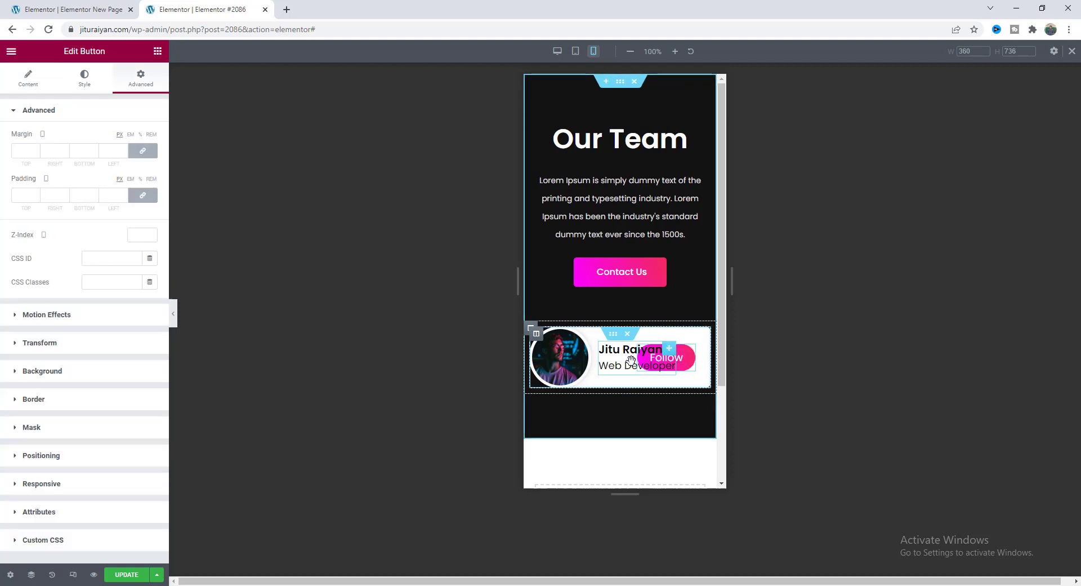
{"action": "left_click", "coordinate": [615, 350]}
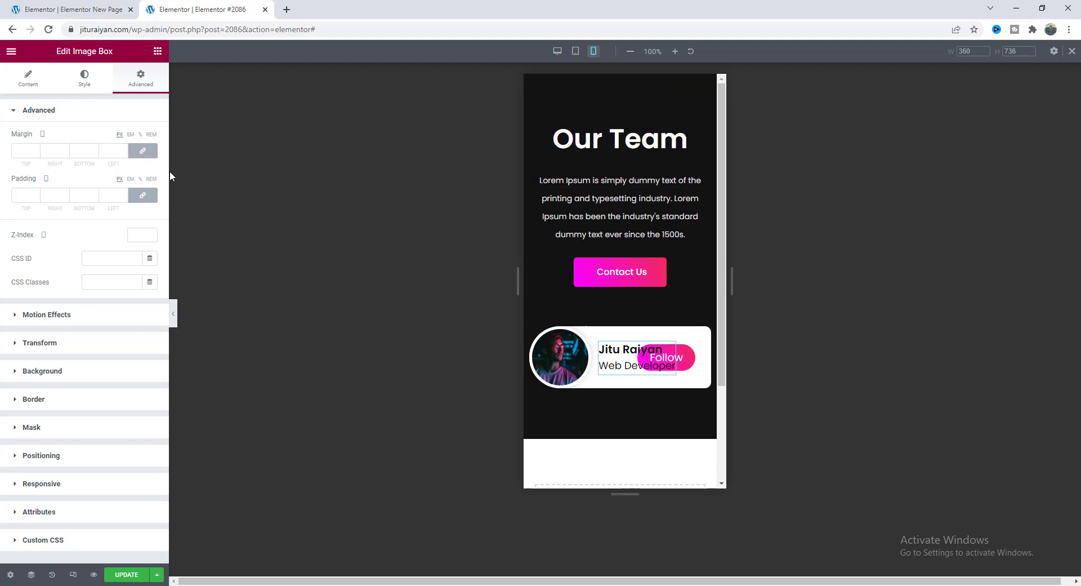
{"action": "left_click", "coordinate": [84, 79]}
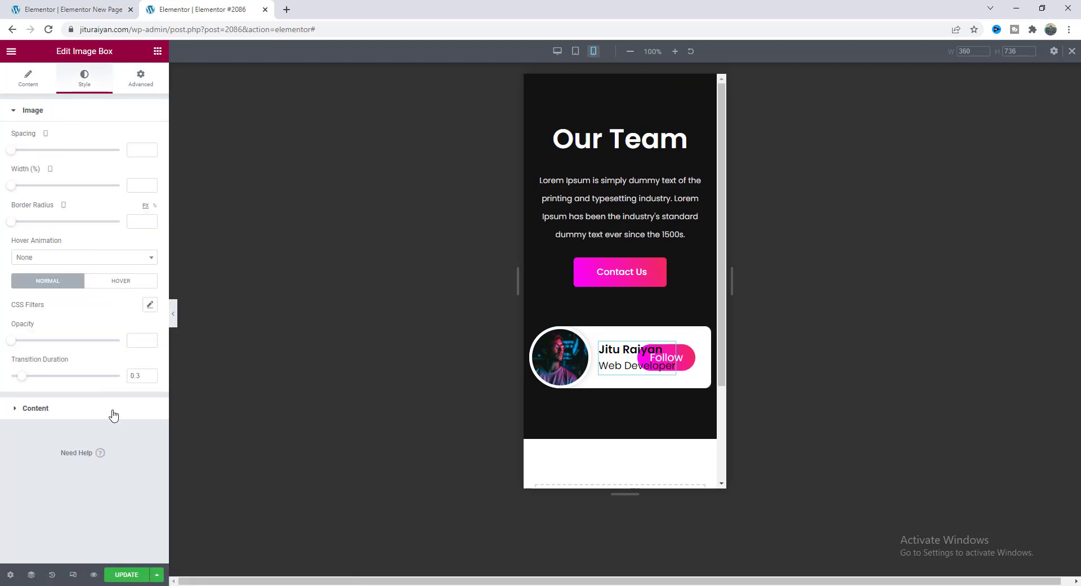
{"action": "left_click", "coordinate": [113, 410]}
{"action": "left_click", "coordinate": [149, 296]}
{"action": "left_click", "coordinate": [127, 383]}
{"action": "type", "text": "16"}
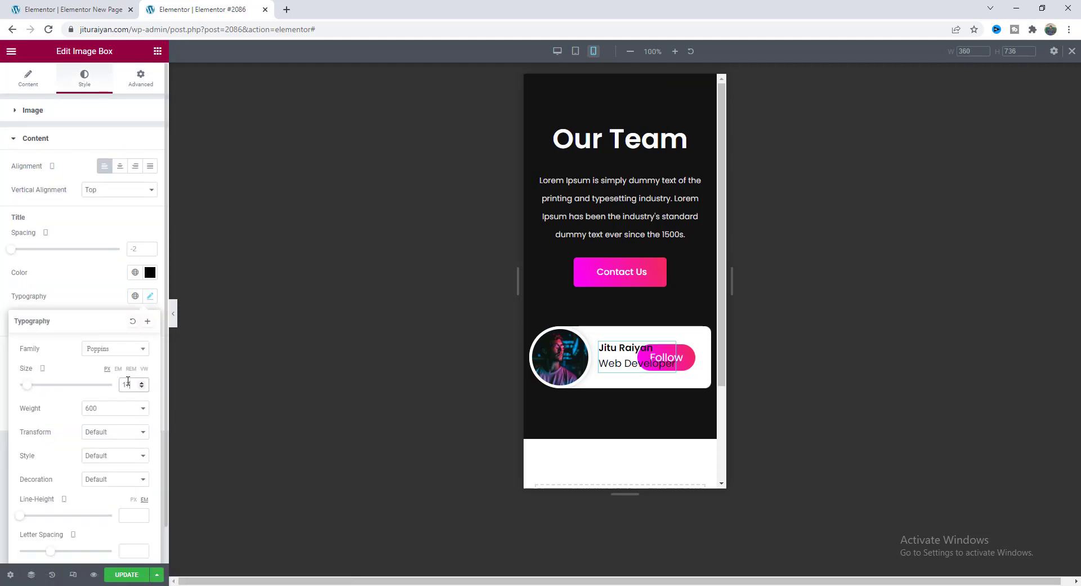
{"action": "left_click", "coordinate": [83, 298]}
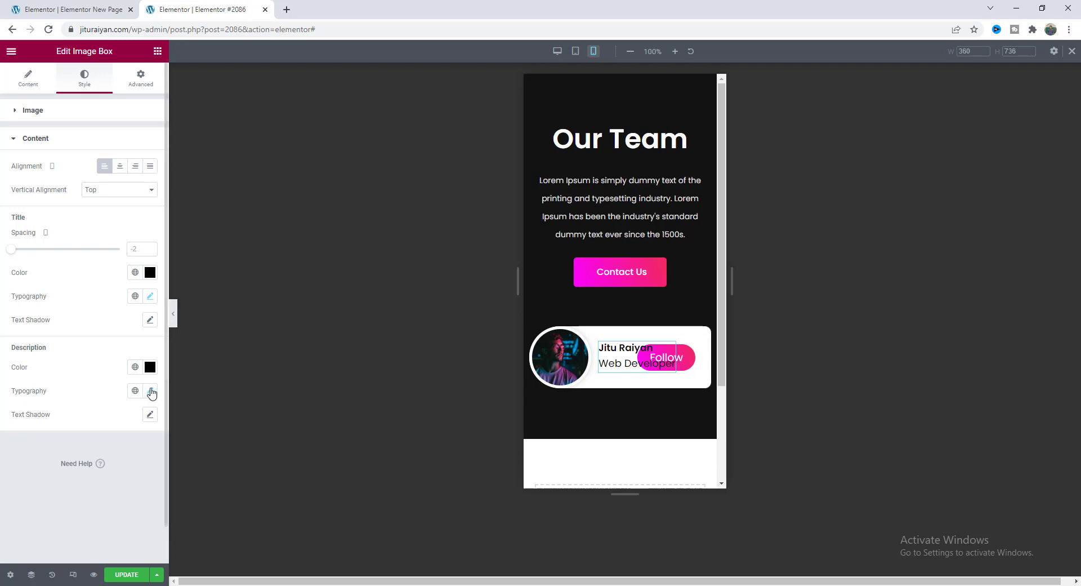
{"action": "left_click", "coordinate": [150, 390]}
{"action": "type", "text": "14"}
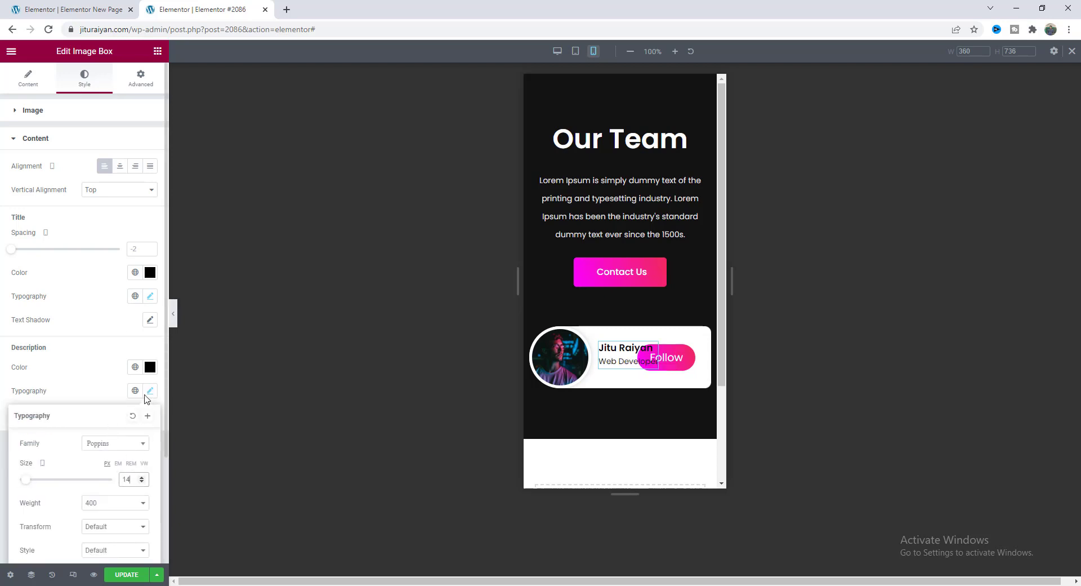
{"action": "left_click", "coordinate": [141, 250]}
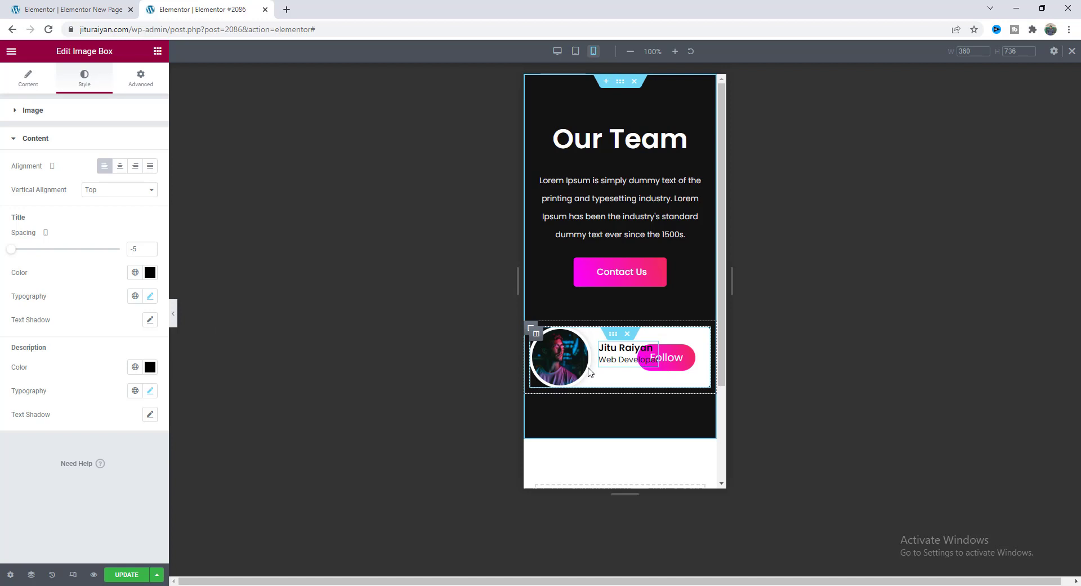
Set the card column's Horizontal Align to Start and Vertical Align to Bottom on mobile.
{"action": "left_click", "coordinate": [536, 334]}
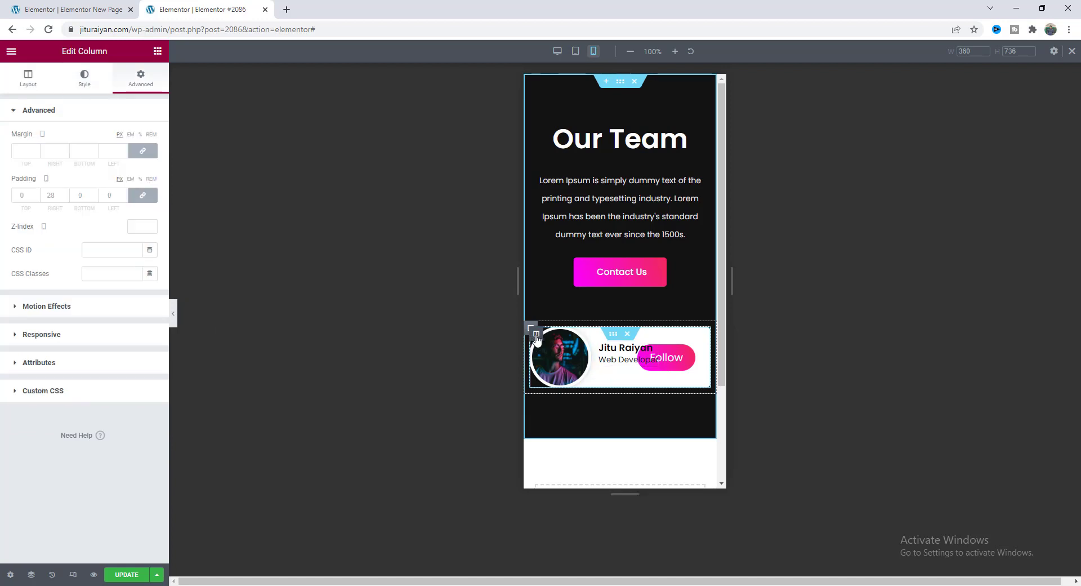
{"action": "left_click", "coordinate": [24, 77]}
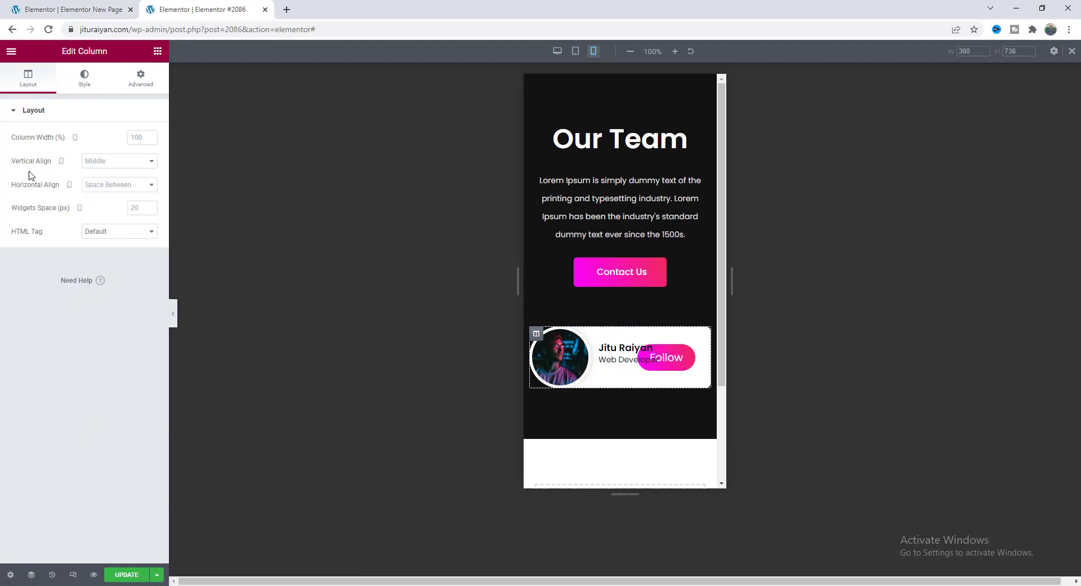
{"action": "left_click", "coordinate": [91, 187]}
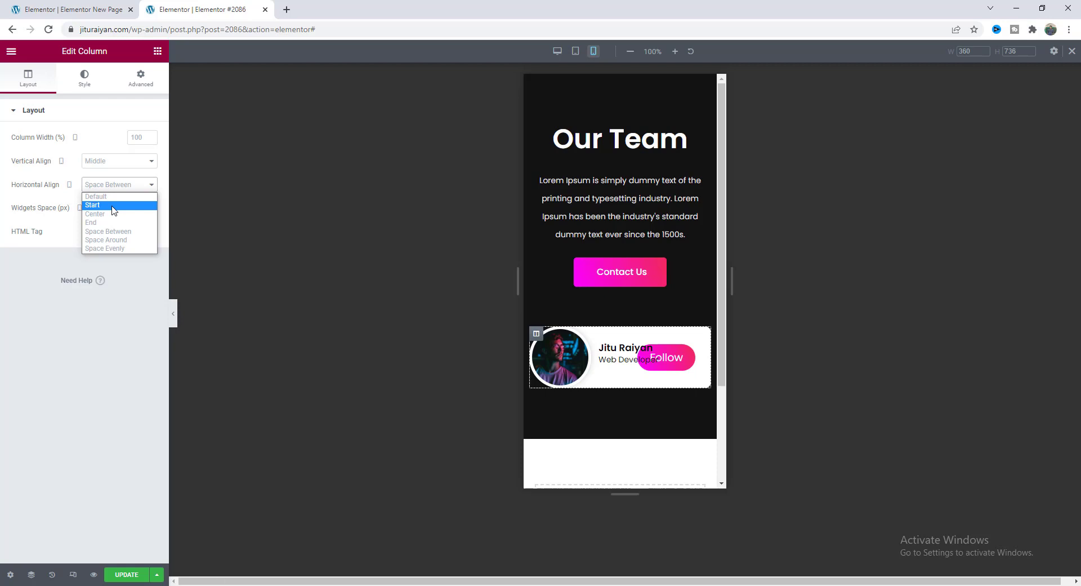
{"action": "left_click", "coordinate": [114, 205]}
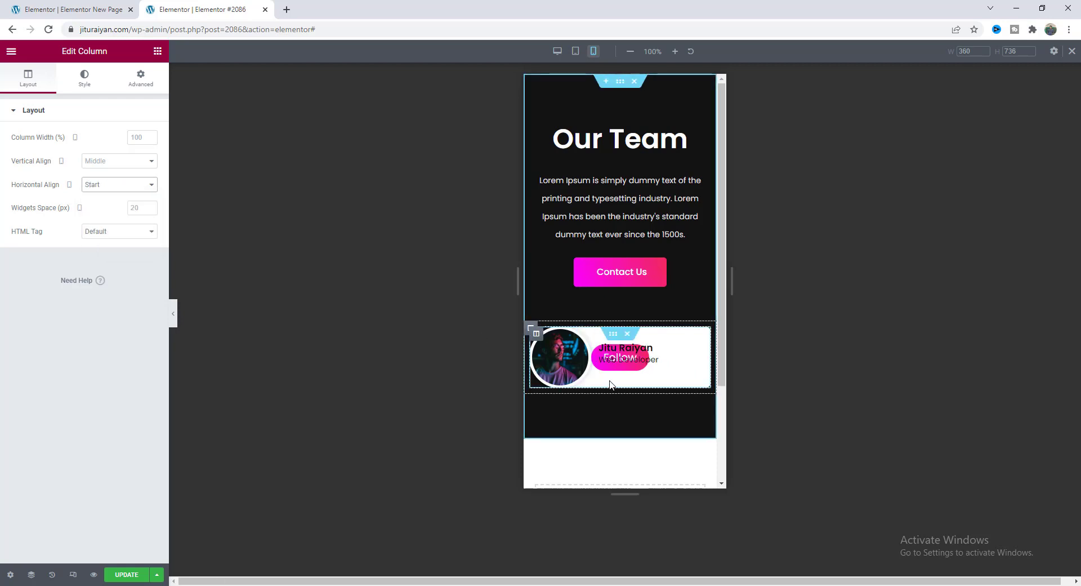
{"action": "left_click", "coordinate": [118, 163]}
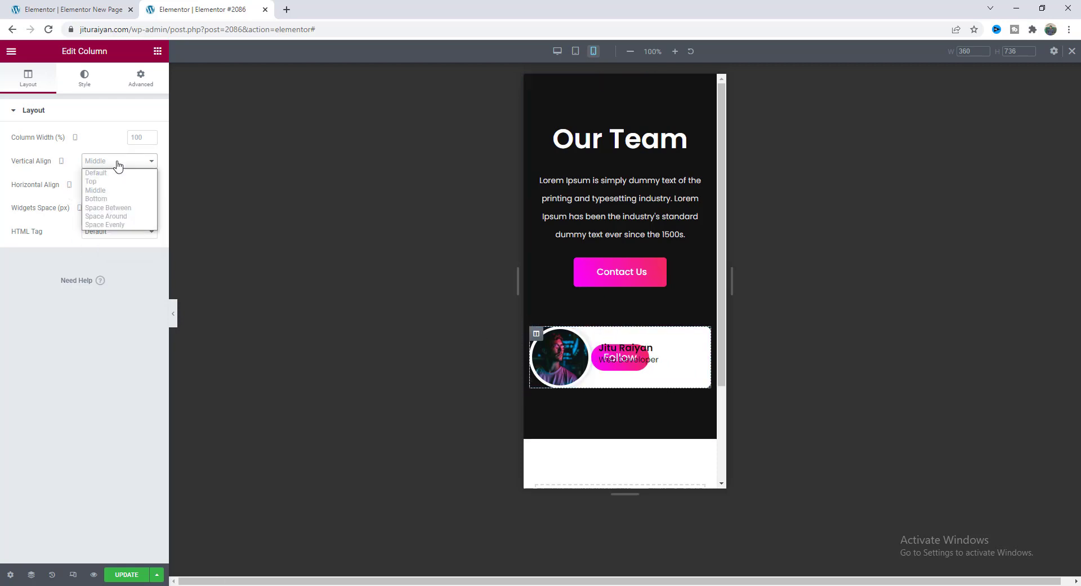
{"action": "left_click", "coordinate": [116, 199]}
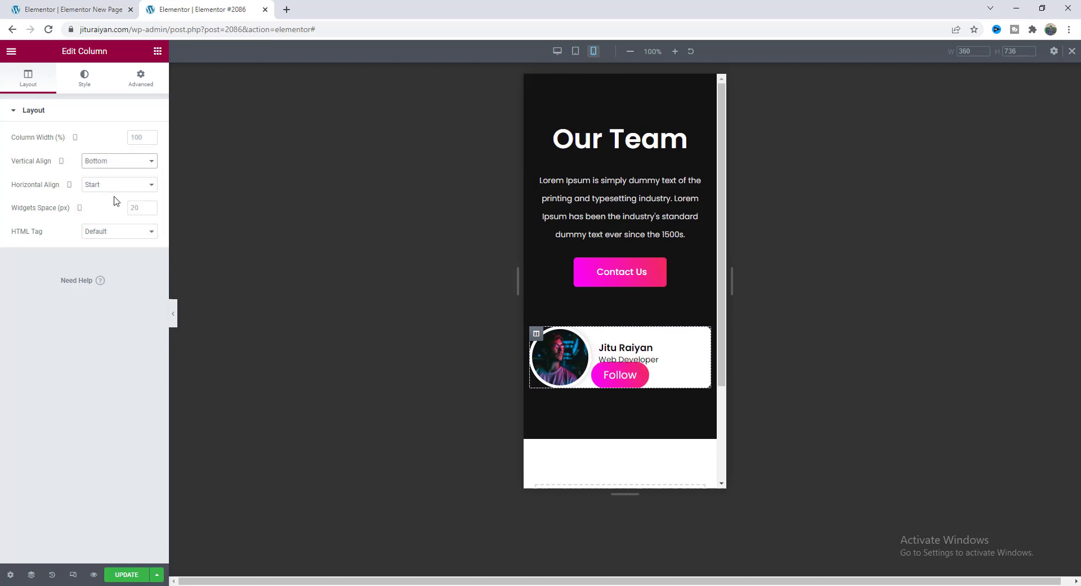
Set the name and role block's vertical offset to 15 on mobile.
{"action": "left_click", "coordinate": [621, 350]}
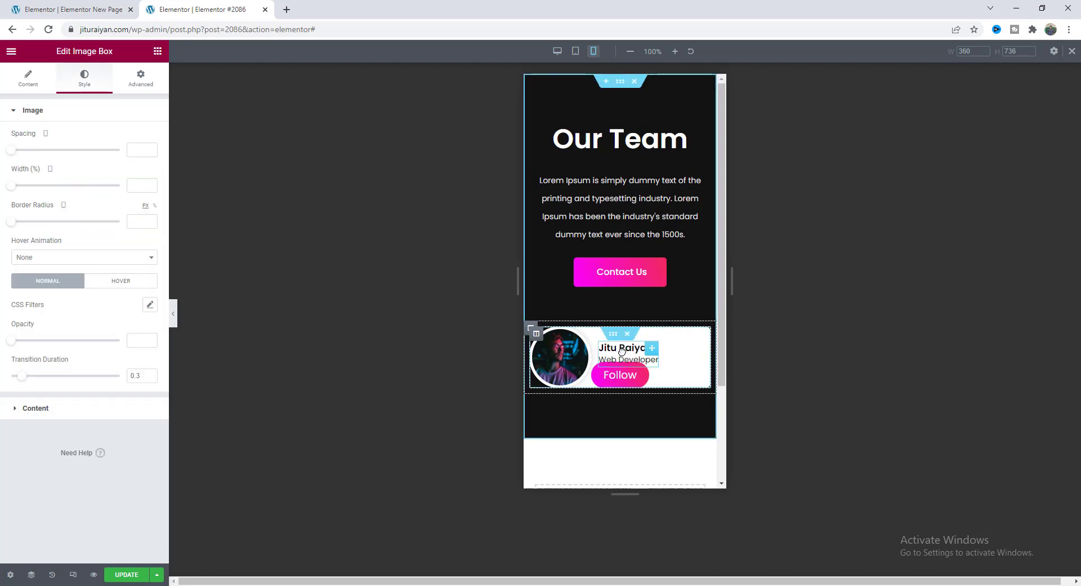
{"action": "left_click", "coordinate": [143, 90]}
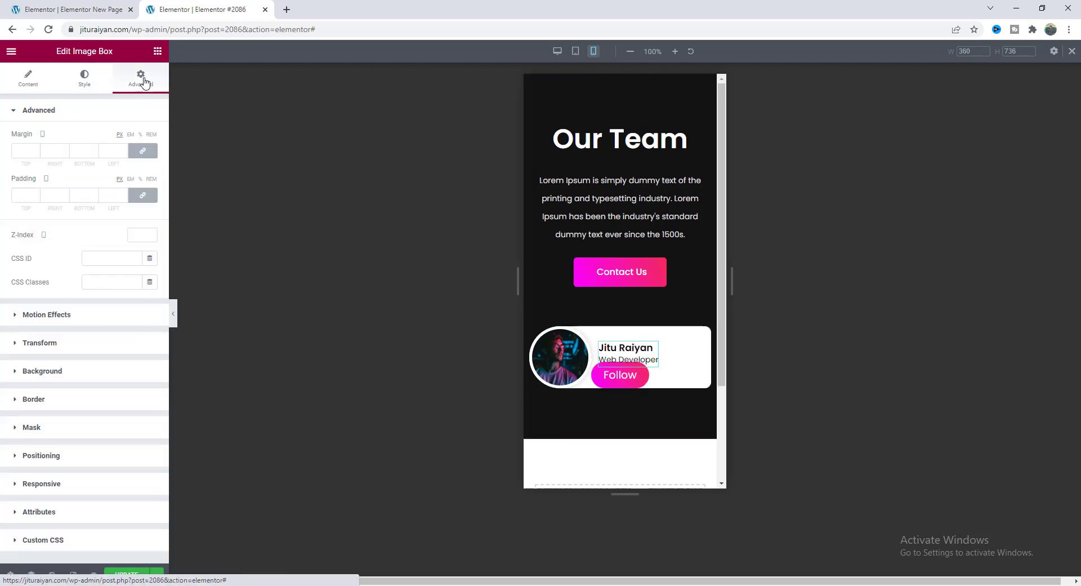
{"action": "left_click", "coordinate": [112, 457]}
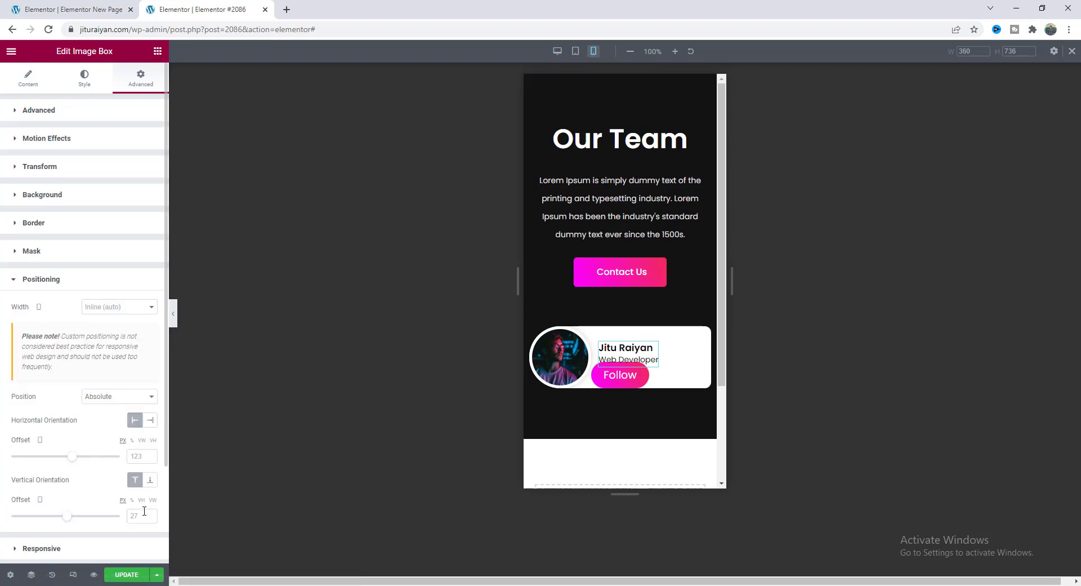
{"action": "type", "text": "15"}
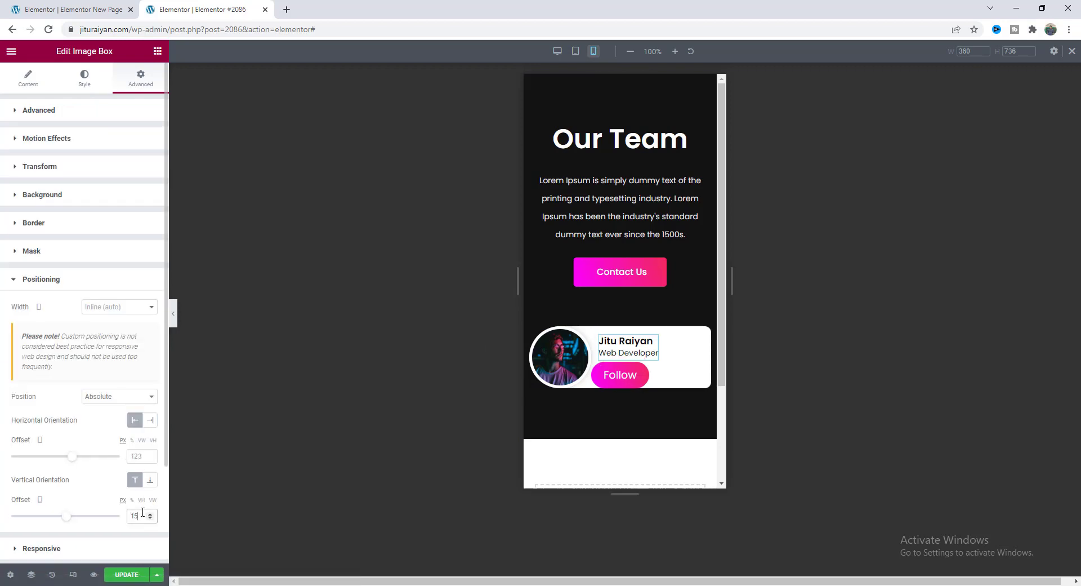
Give the Follow button font size 16 and padding 9/18/9/18.
{"action": "left_click", "coordinate": [617, 376]}
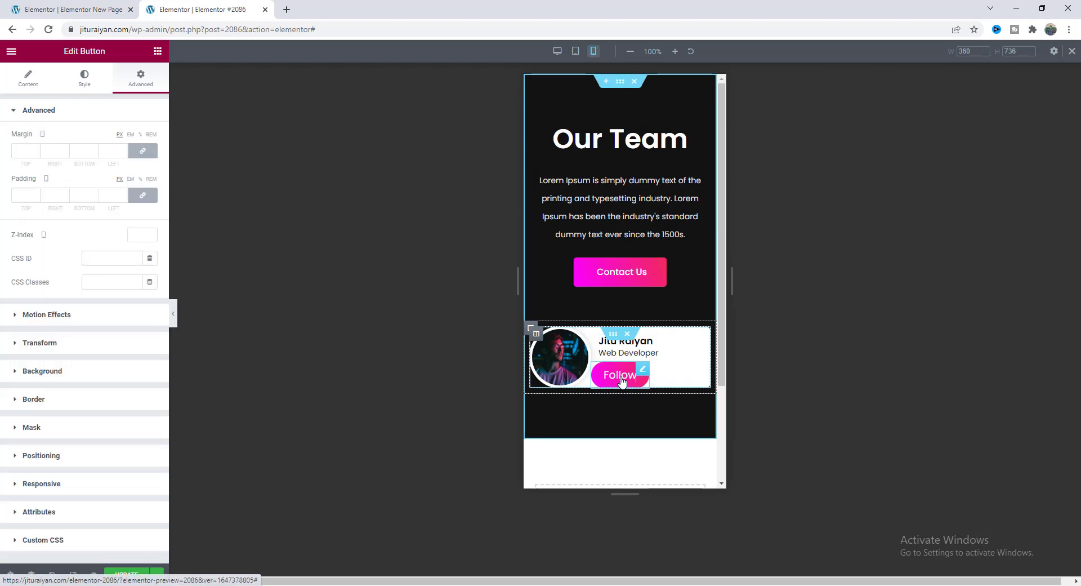
{"action": "left_click", "coordinate": [84, 82]}
{"action": "left_click", "coordinate": [150, 137]}
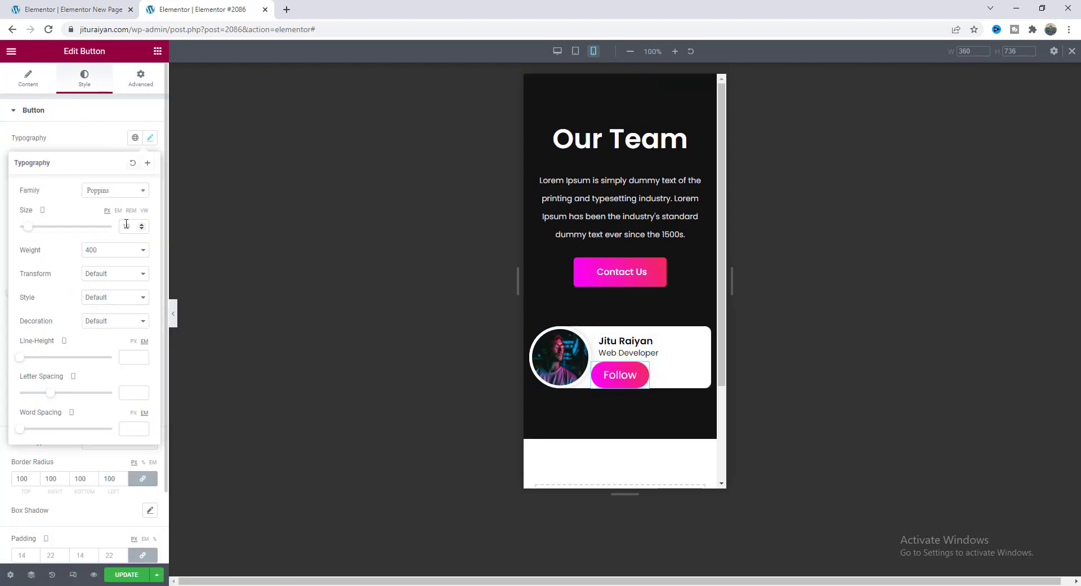
{"action": "type", "text": "16"}
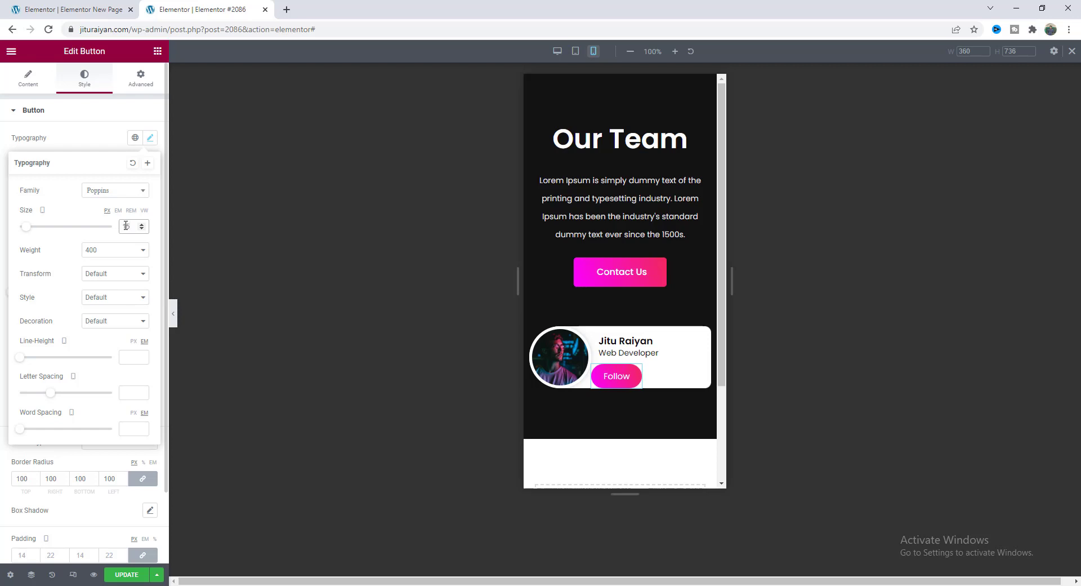
{"action": "scroll", "coordinate": [106, 493], "scroll_direction": "down", "scroll_amount": 2}
{"action": "left_click", "coordinate": [123, 473]}
{"action": "type", "text": "9"}
{"action": "left_click", "coordinate": [142, 472]}
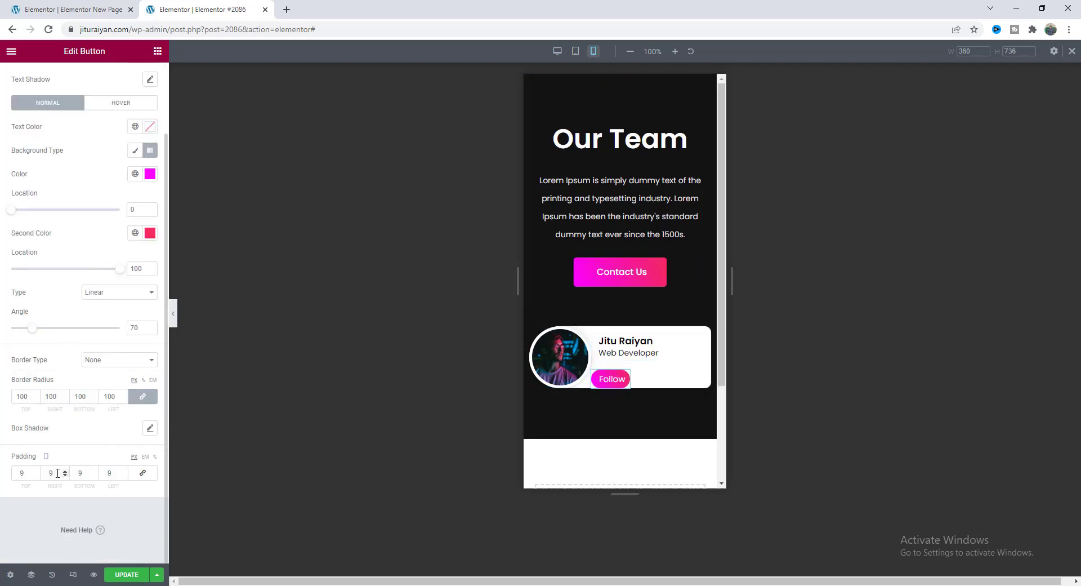
{"action": "double_click", "coordinate": [42, 471]}
{"action": "type", "text": "18"}
{"action": "key", "text": "Tab"}
{"action": "key", "text": "Tab"}
{"action": "type", "text": "18"}
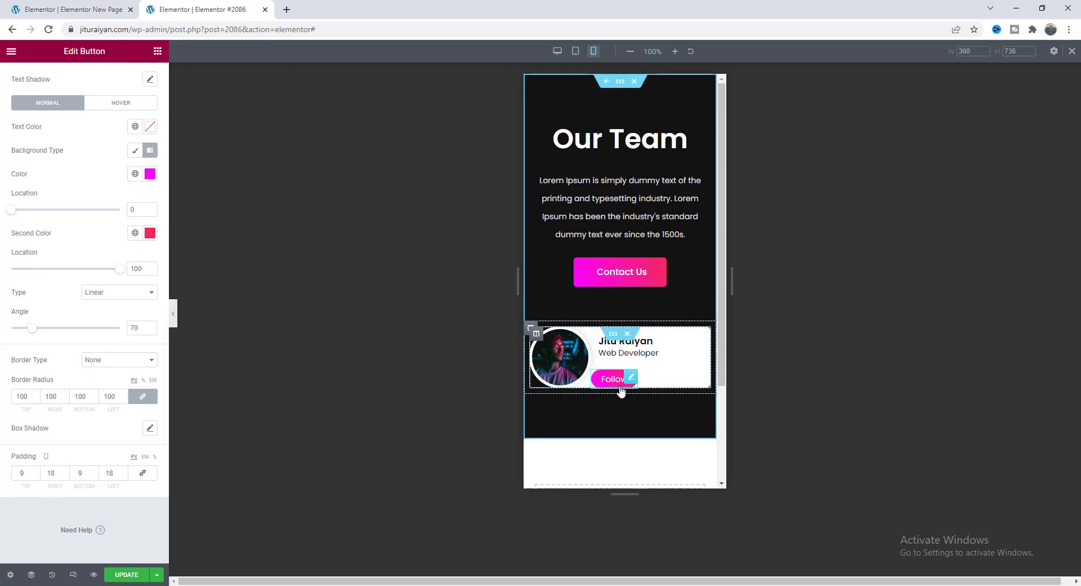
Give the Follow button a 13 px bottom margin and 10 px left margin.
{"action": "scroll", "coordinate": [55, 306], "scroll_direction": "up", "scroll_amount": 2}
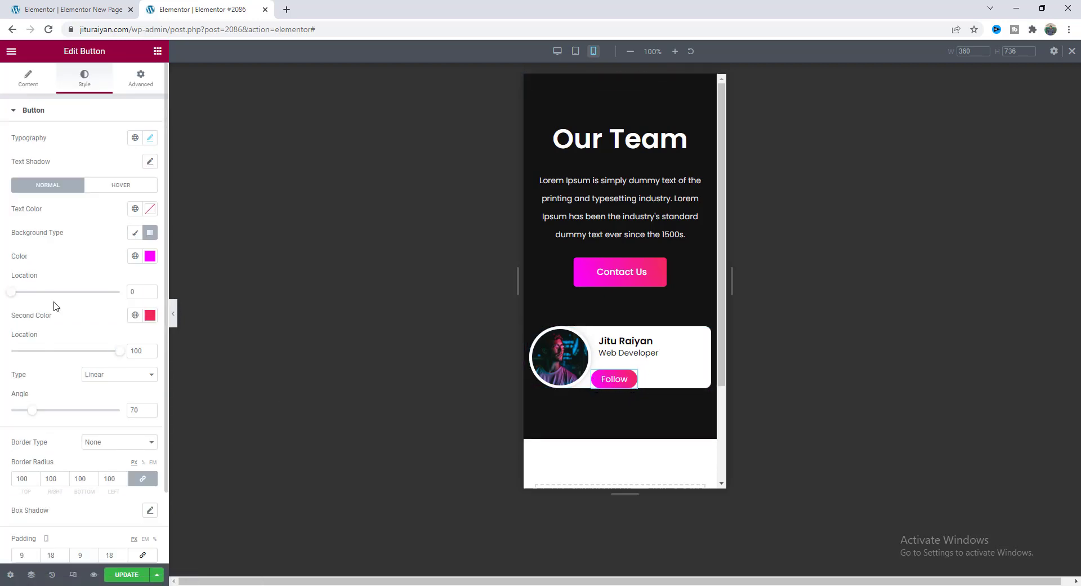
{"action": "left_click", "coordinate": [141, 79]}
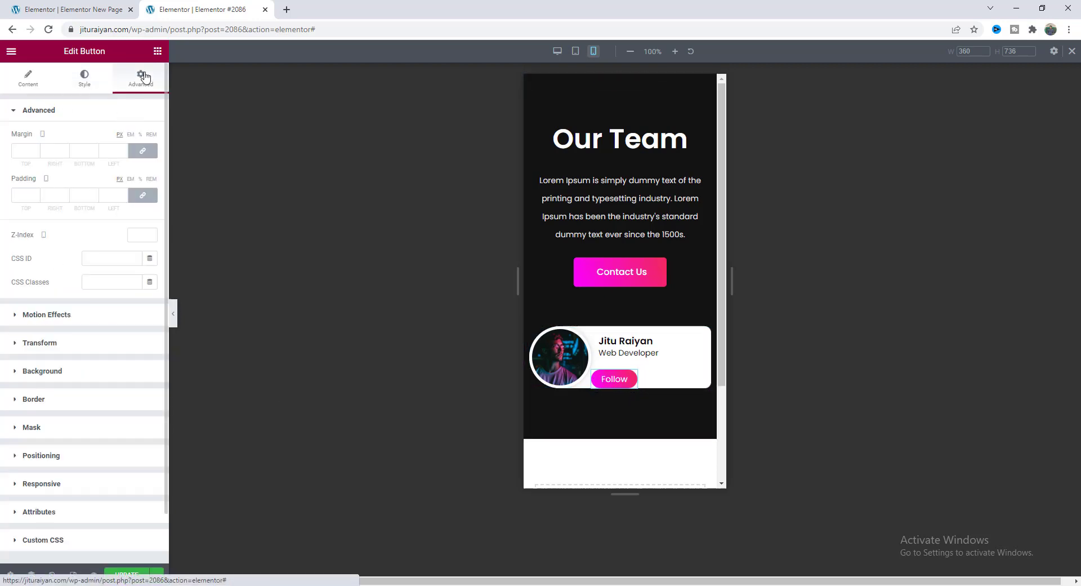
{"action": "left_click", "coordinate": [142, 150]}
{"action": "left_click", "coordinate": [87, 153]}
{"action": "type", "text": "13"}
{"action": "key", "text": "Tab"}
{"action": "type", "text": "10"}
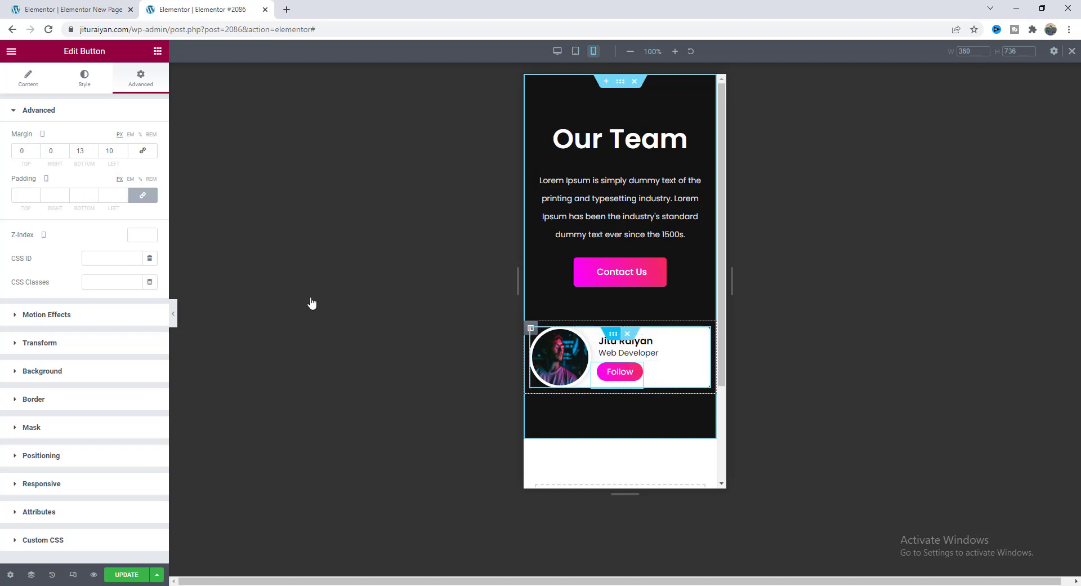
Set the team card inner section's width to 280 on mobile.
{"action": "left_click", "coordinate": [28, 79]}
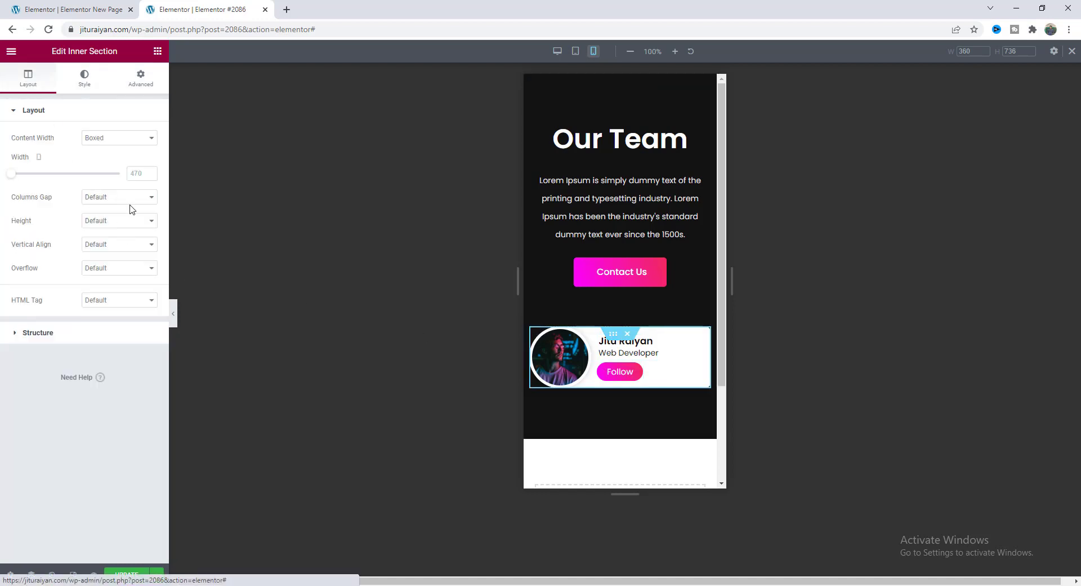
{"action": "left_click", "coordinate": [135, 173]}
{"action": "type", "text": "280"}
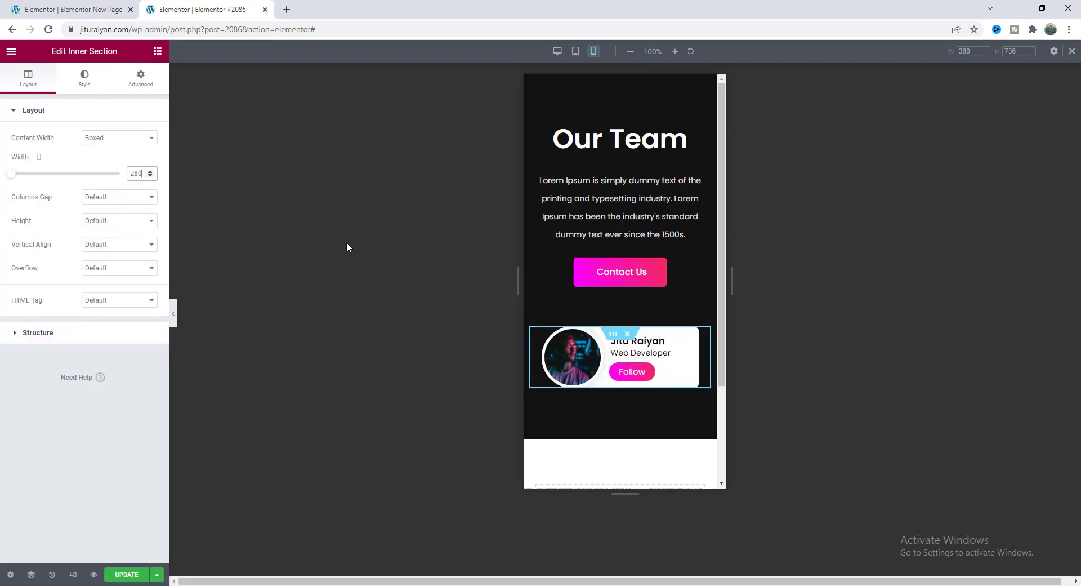
With the panel collapsed, preview the card layout at tablet and then desktop sizes.
{"action": "left_click", "coordinate": [174, 318]}
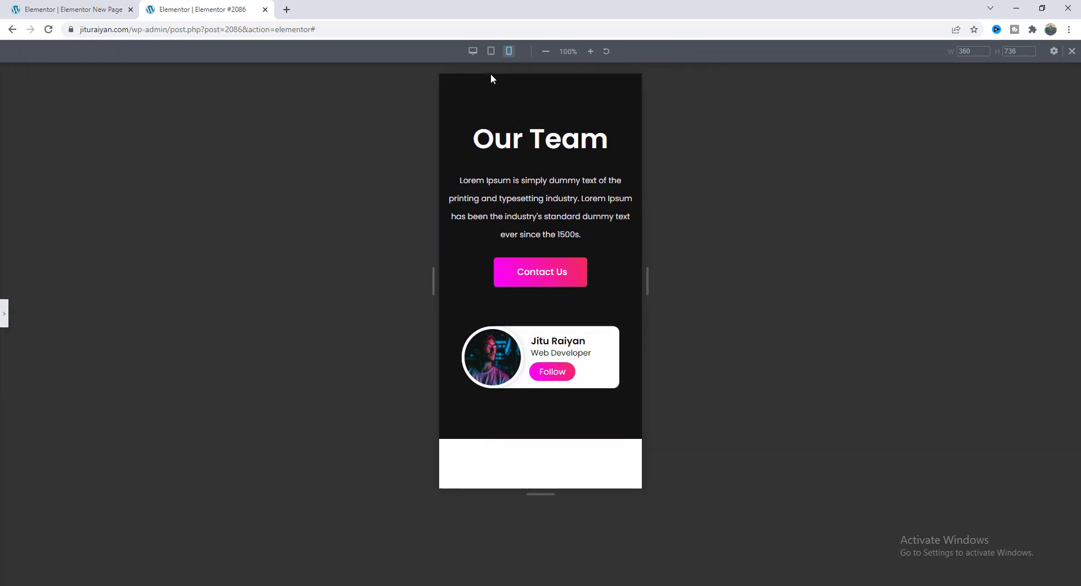
{"action": "left_click", "coordinate": [491, 51]}
{"action": "left_click", "coordinate": [472, 51]}
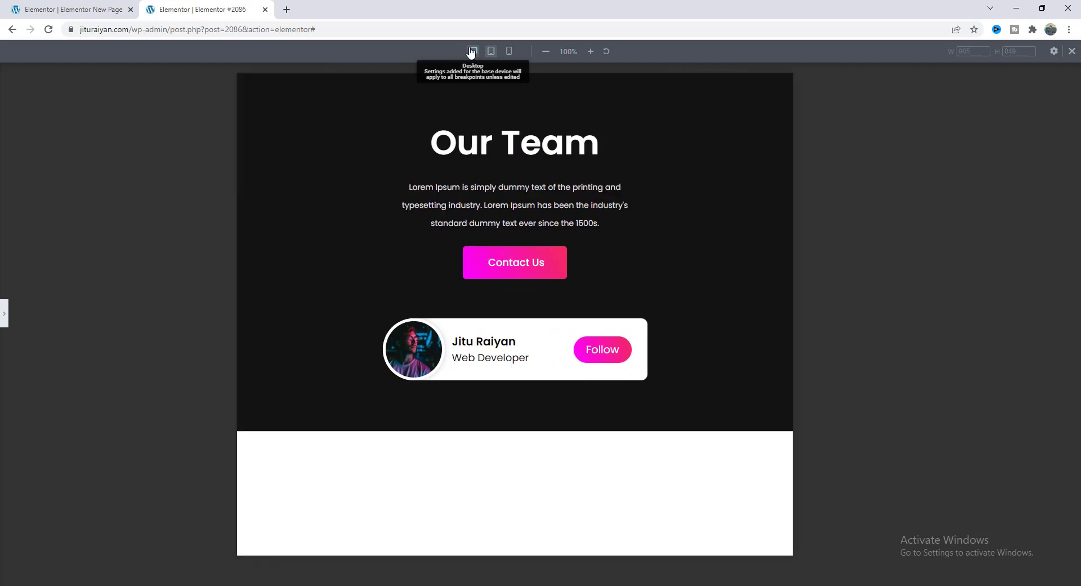
Duplicate the team card section four times to make five stacked cards.
{"action": "left_click", "coordinate": [1072, 52]}
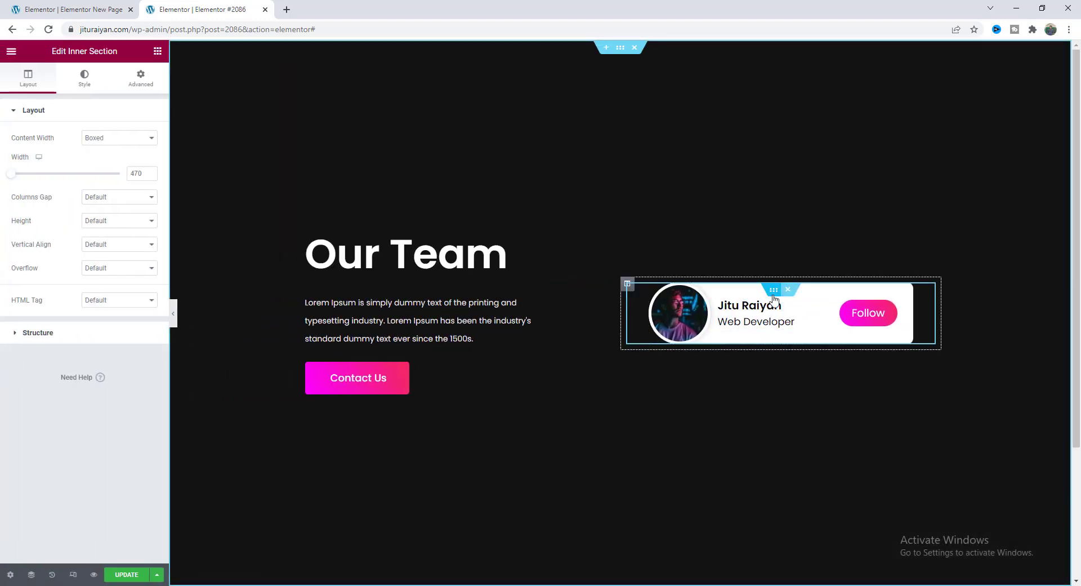
{"action": "right_click", "coordinate": [774, 298]}
{"action": "left_click", "coordinate": [809, 322]}
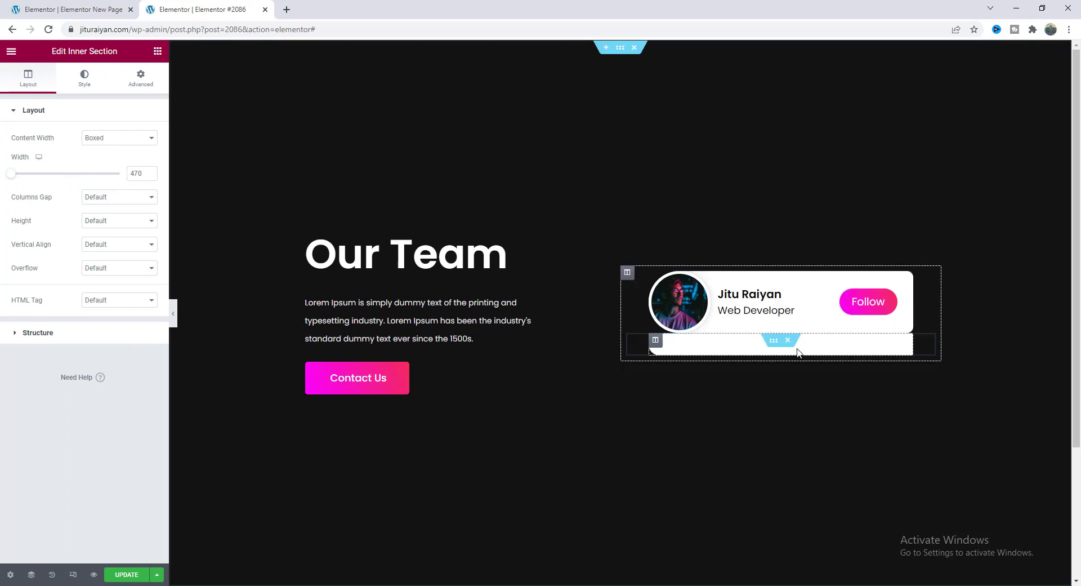
{"action": "right_click", "coordinate": [773, 317]}
{"action": "left_click", "coordinate": [800, 345]}
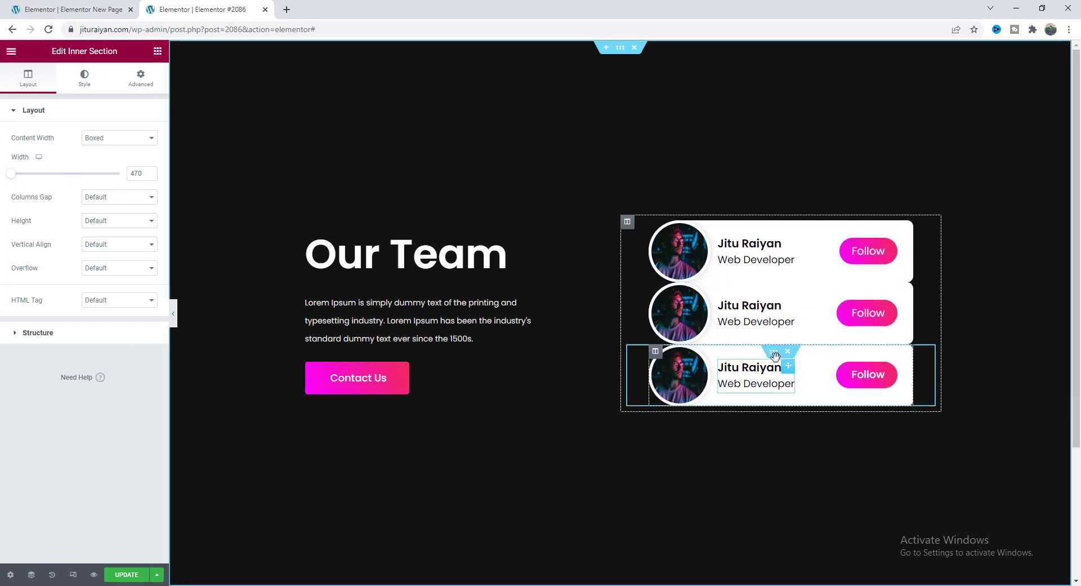
{"action": "right_click", "coordinate": [773, 353]}
{"action": "left_click", "coordinate": [800, 380]}
{"action": "right_click", "coordinate": [773, 371]}
{"action": "left_click", "coordinate": [800, 399]}
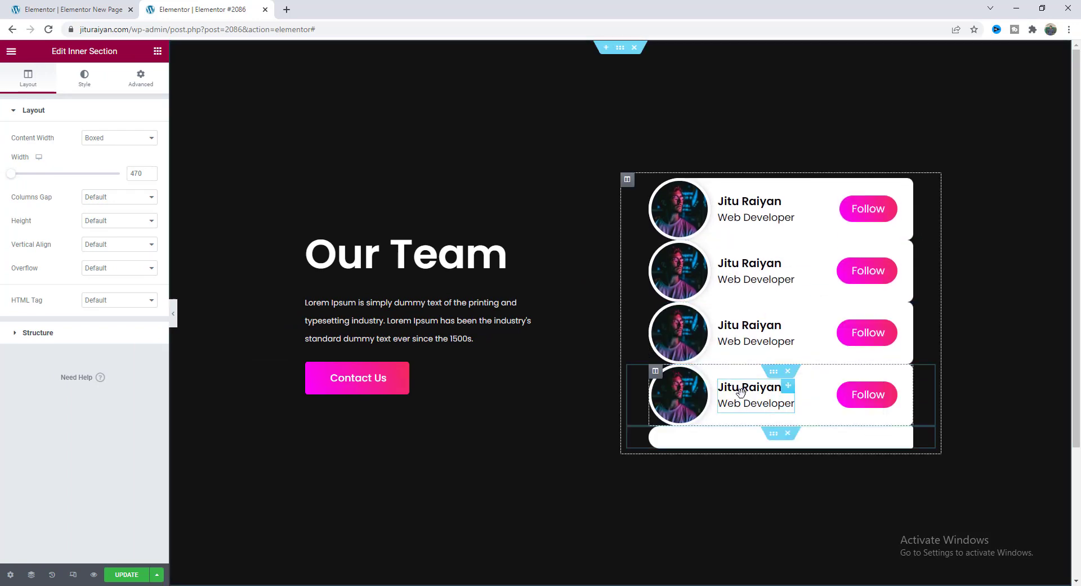
Rename the second card to 'John Doe' with the role 'Product Manager'.
{"action": "left_click", "coordinate": [750, 246]}
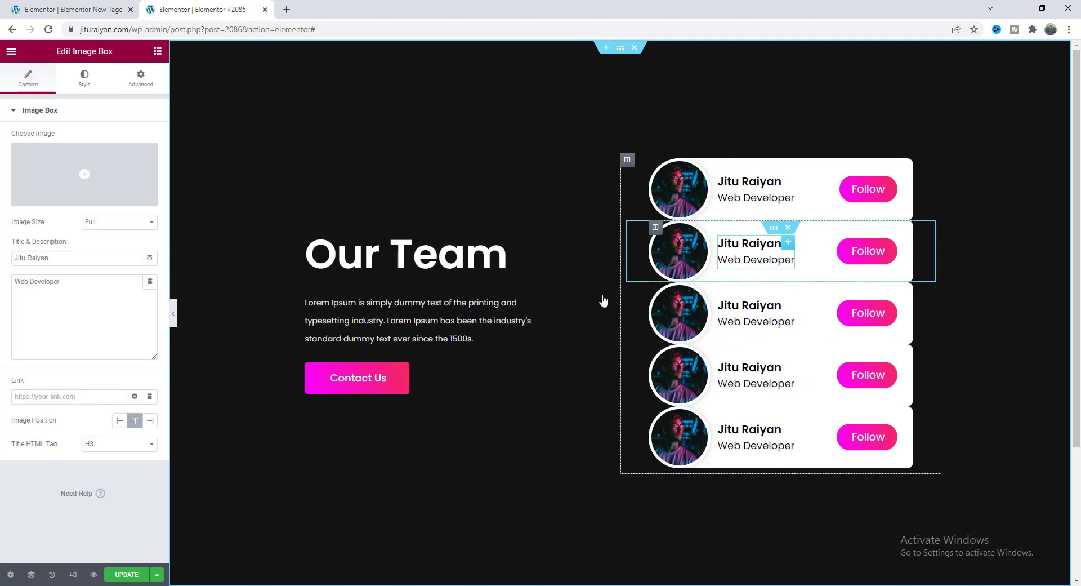
{"action": "triple_click", "coordinate": [83, 258]}
{"action": "type", "text": "John Doe"}
{"action": "triple_click", "coordinate": [79, 286]}
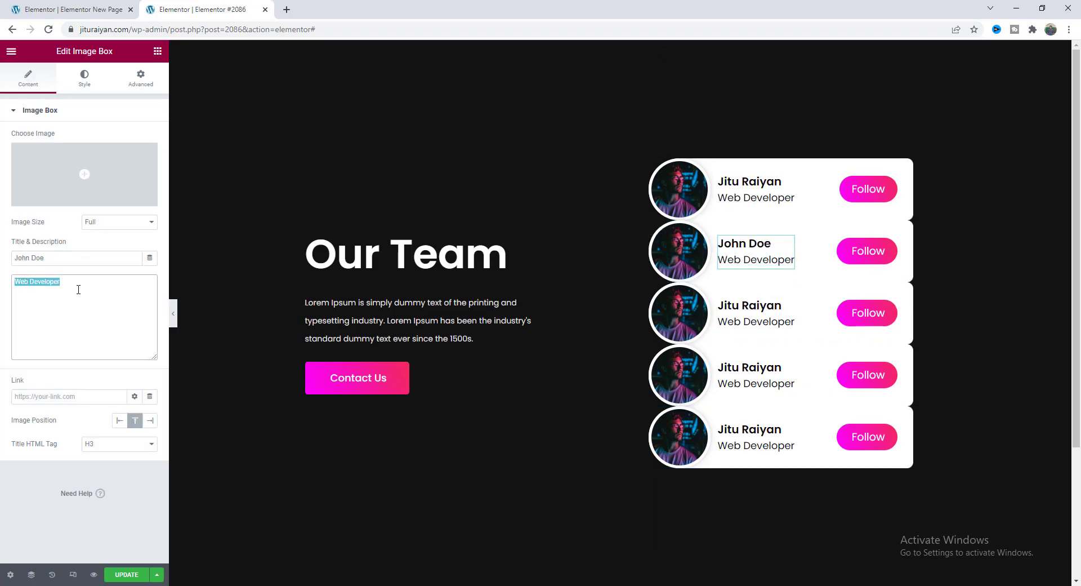
{"action": "type", "text": "Product Manager"}
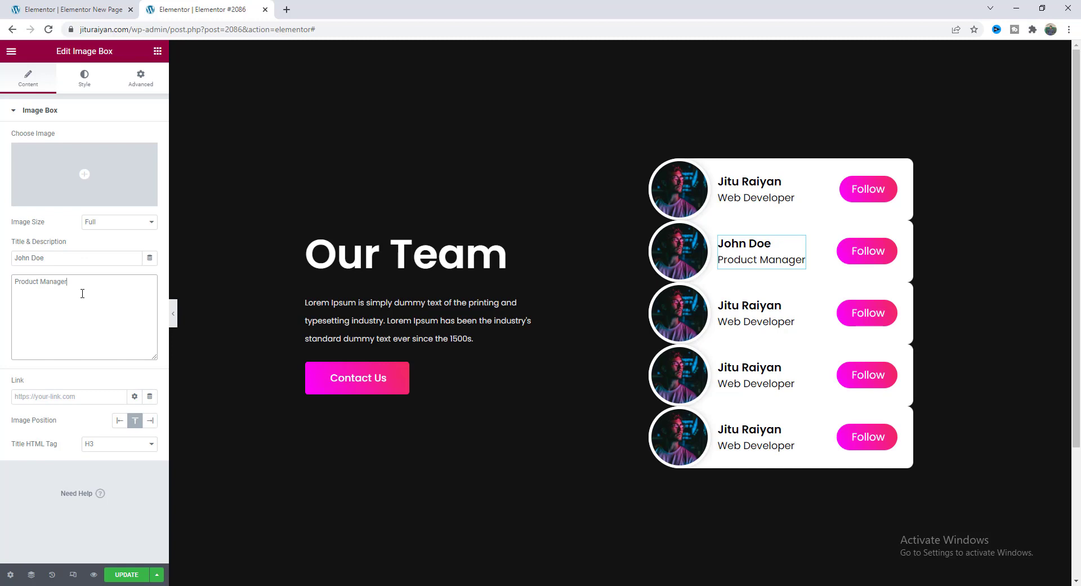
Replace the second card's portrait with a different photo from the media library.
{"action": "left_click", "coordinate": [679, 251]}
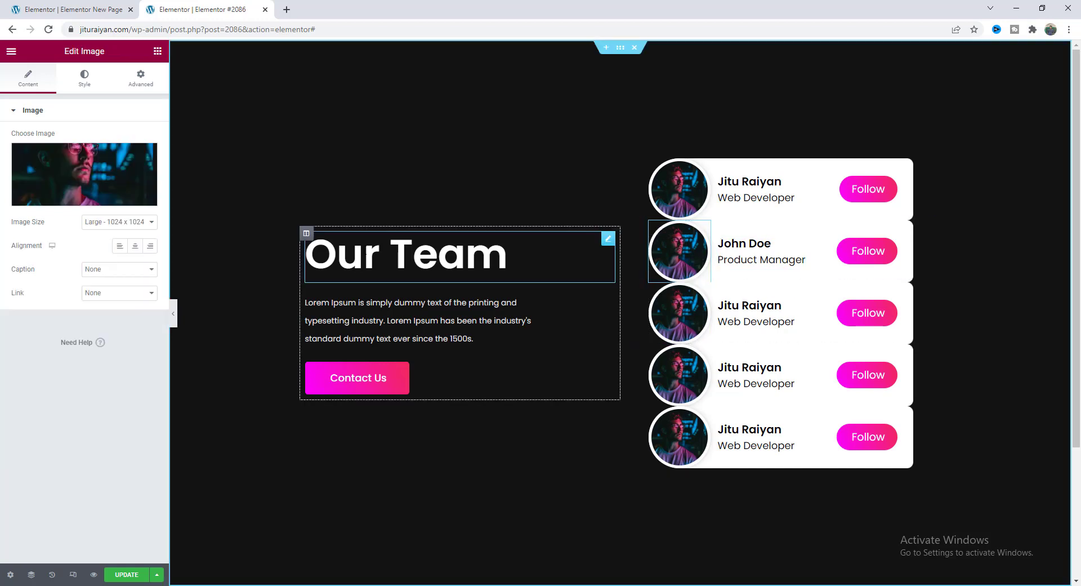
{"action": "left_click", "coordinate": [56, 181]}
{"action": "left_click", "coordinate": [475, 277]}
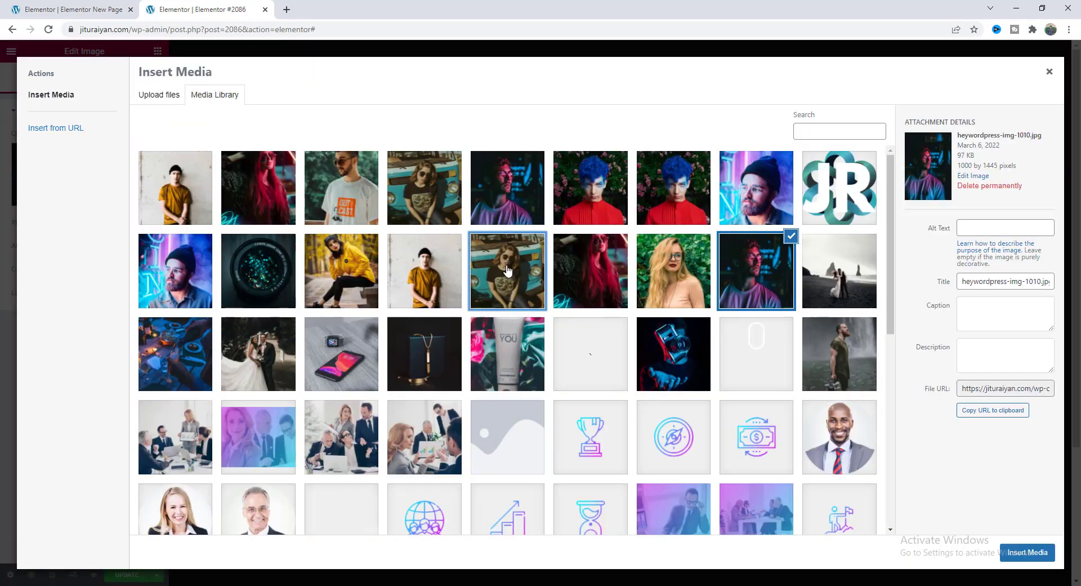
{"action": "left_click", "coordinate": [1019, 552]}
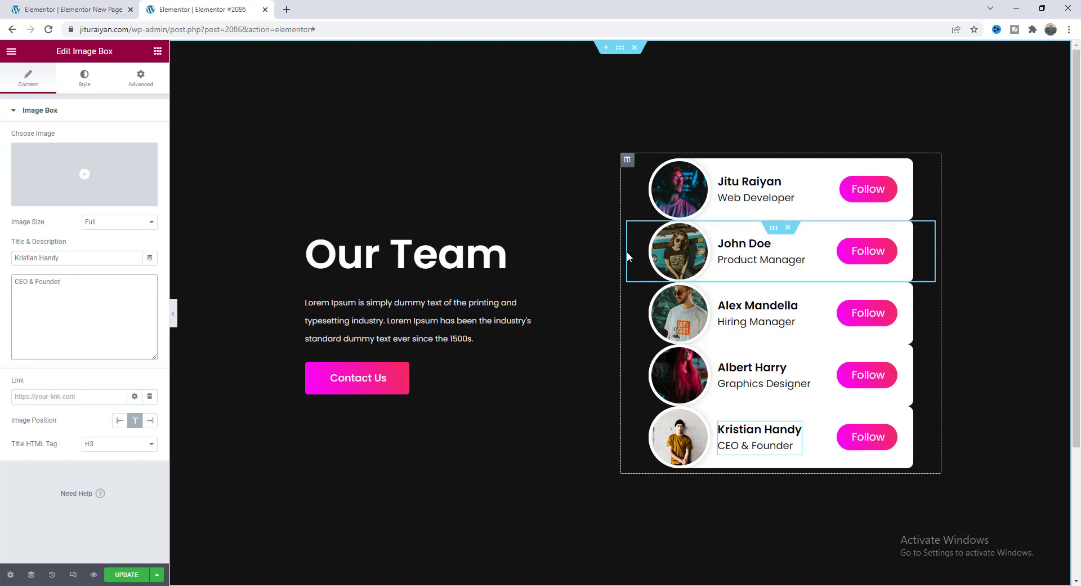
Give the team cards' column the CSS class 'sliding'.
{"action": "left_click", "coordinate": [627, 161]}
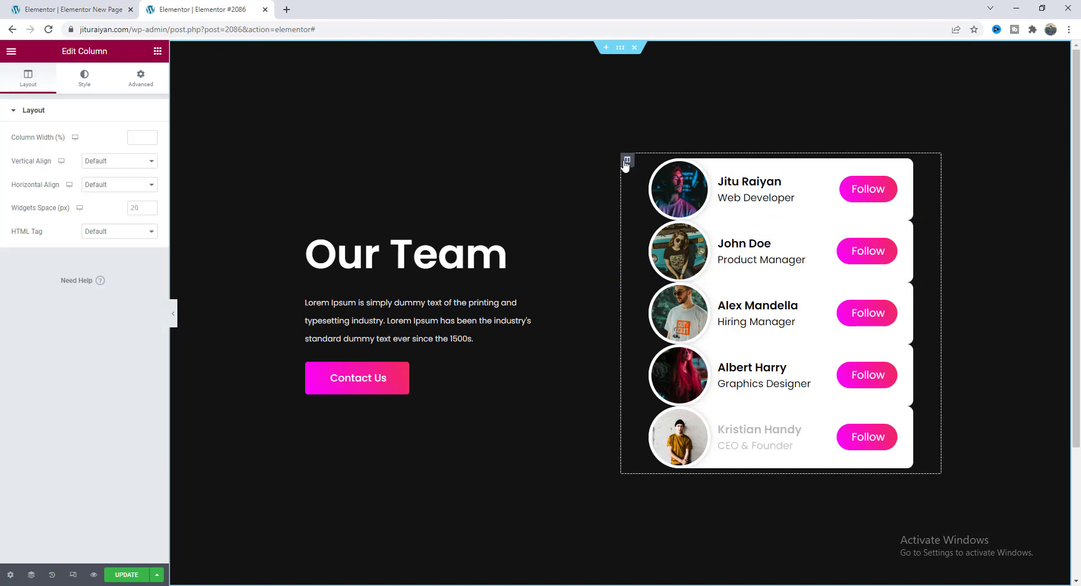
{"action": "left_click", "coordinate": [141, 78]}
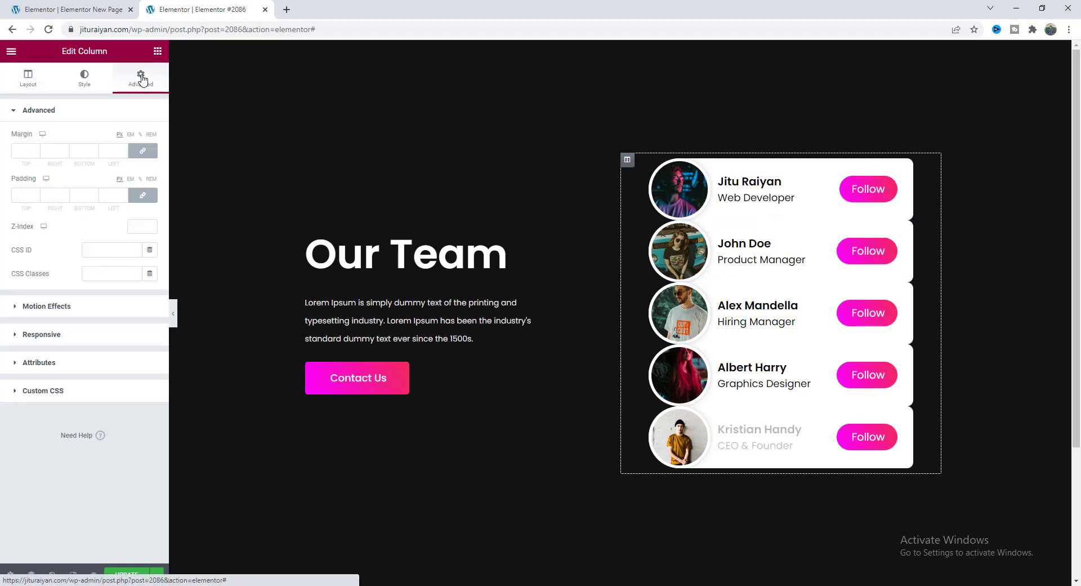
{"action": "left_click", "coordinate": [120, 273]}
{"action": "type", "text": "sli"}
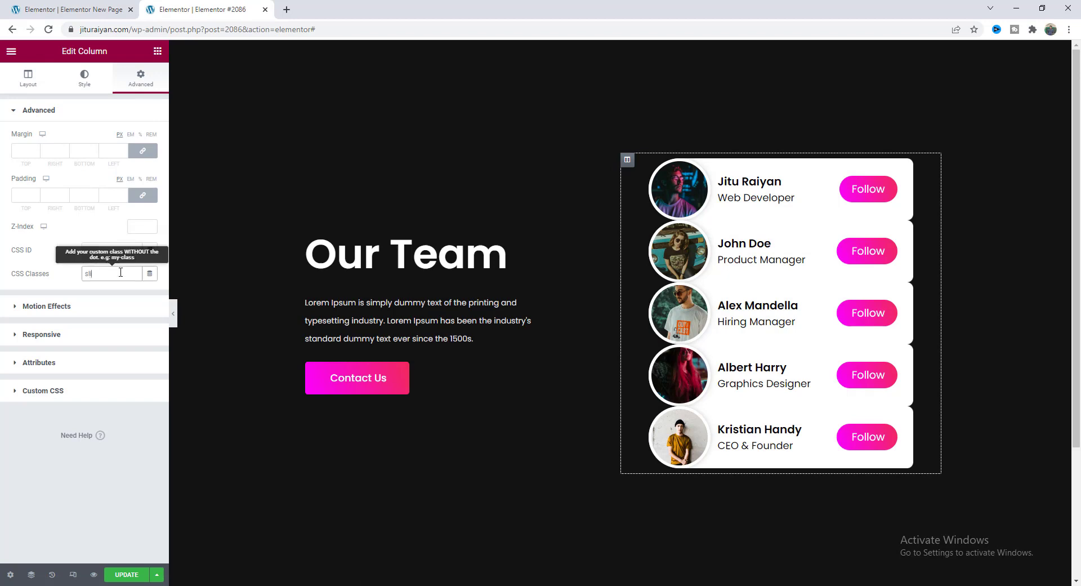
{"action": "type", "text": "ding"}
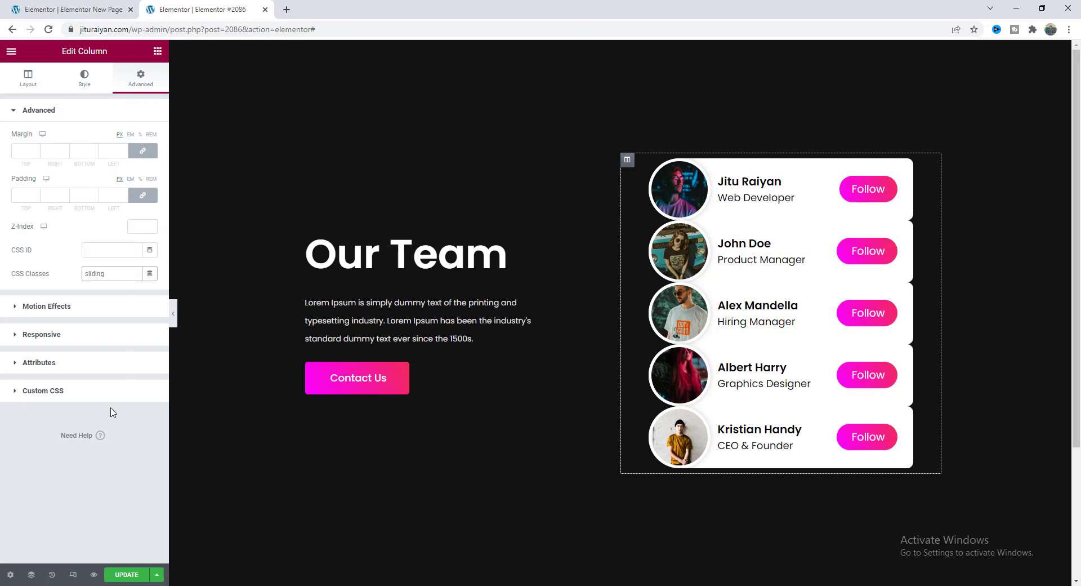
Paste the sliding card animation CSS into the column's Custom CSS and tidy blank lines.
{"action": "left_click", "coordinate": [101, 398]}
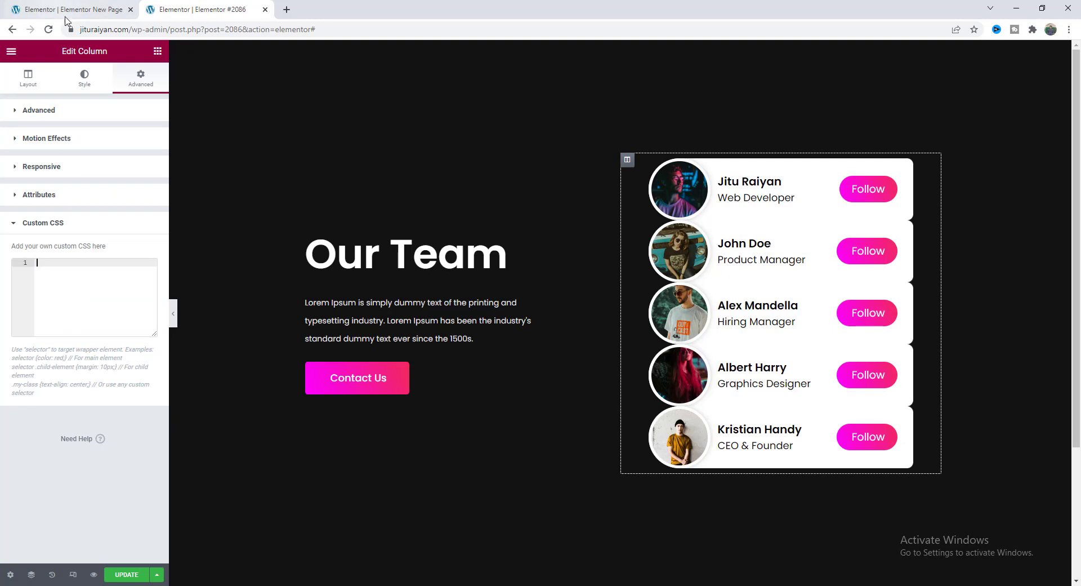
{"action": "key", "text": "ctrl+v"}
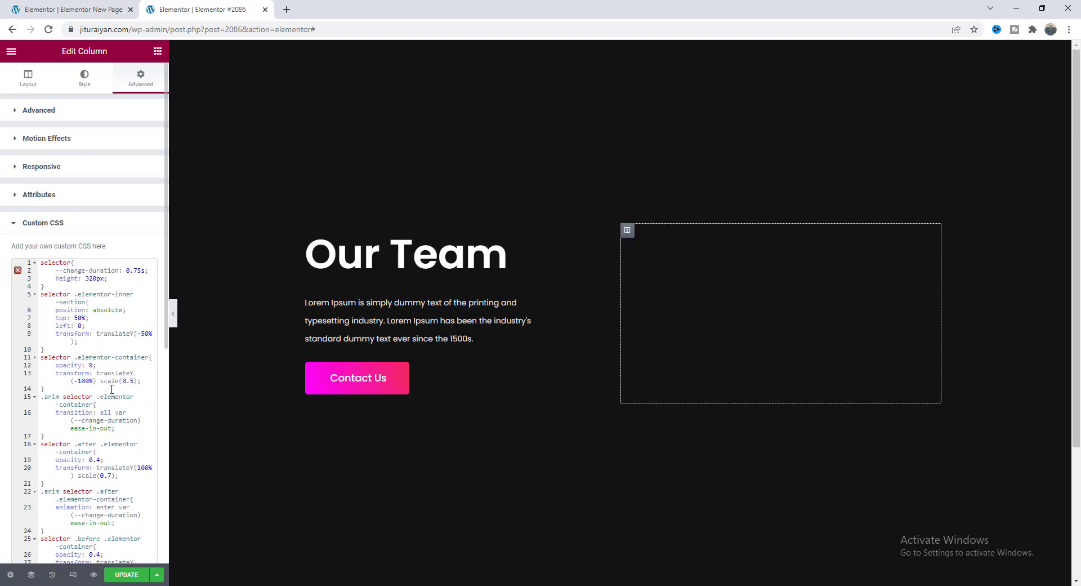
{"action": "scroll", "coordinate": [111, 389], "scroll_direction": "down", "scroll_amount": 6}
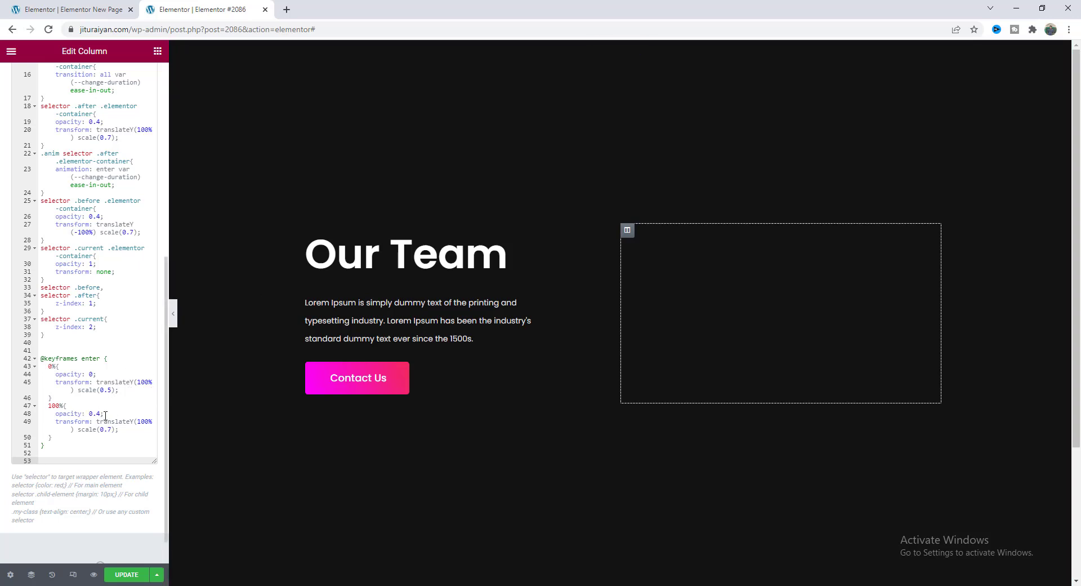
{"action": "key", "text": "ctrl+z"}
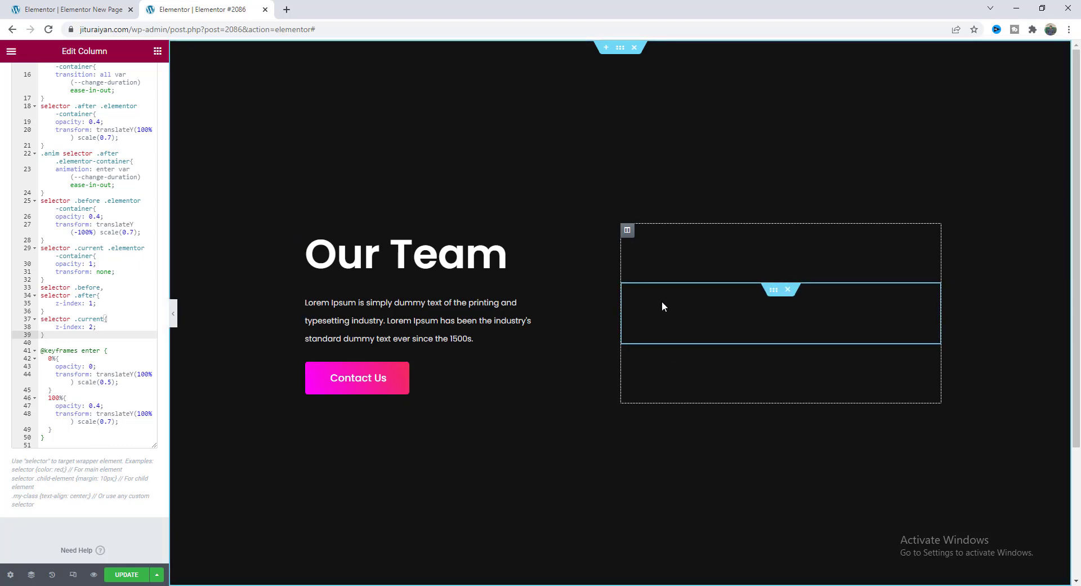
Add an HTML widget to the team column with the jQuery slider script, then save the page.
{"action": "scroll", "coordinate": [82, 194], "scroll_direction": "up", "scroll_amount": 6}
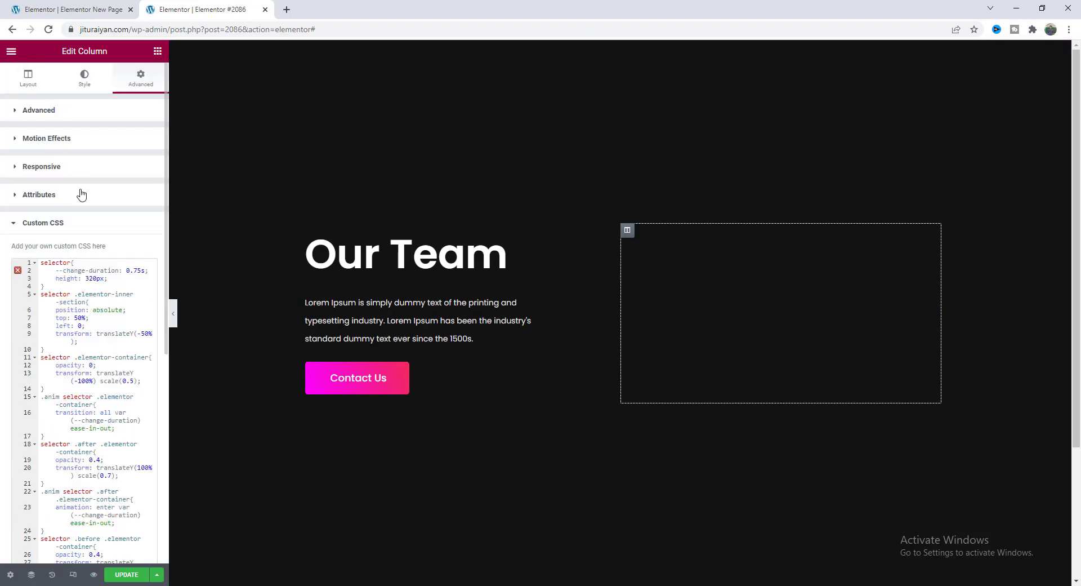
{"action": "left_click", "coordinate": [158, 51]}
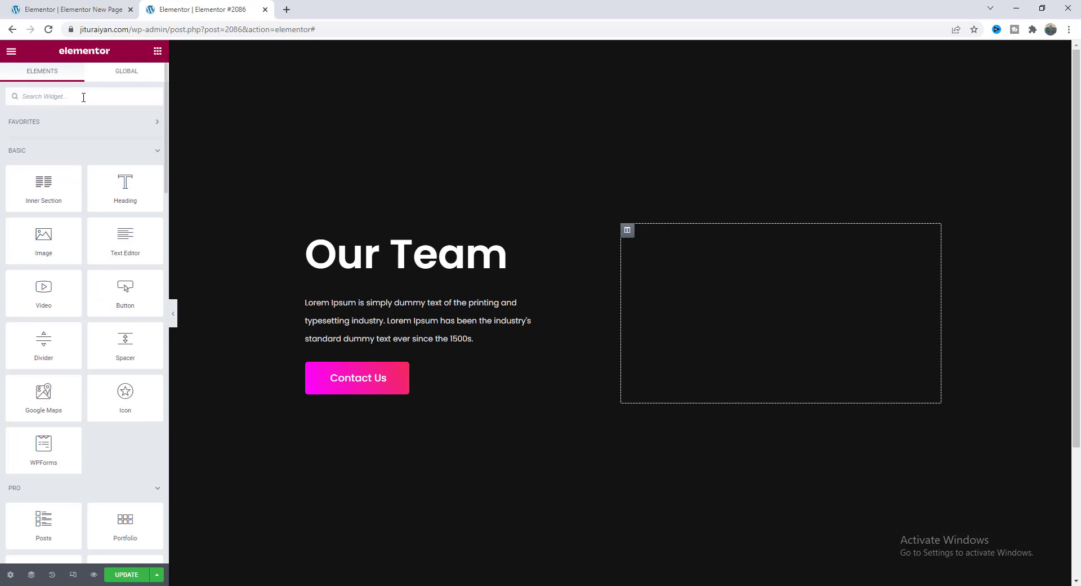
{"action": "type", "text": "html"}
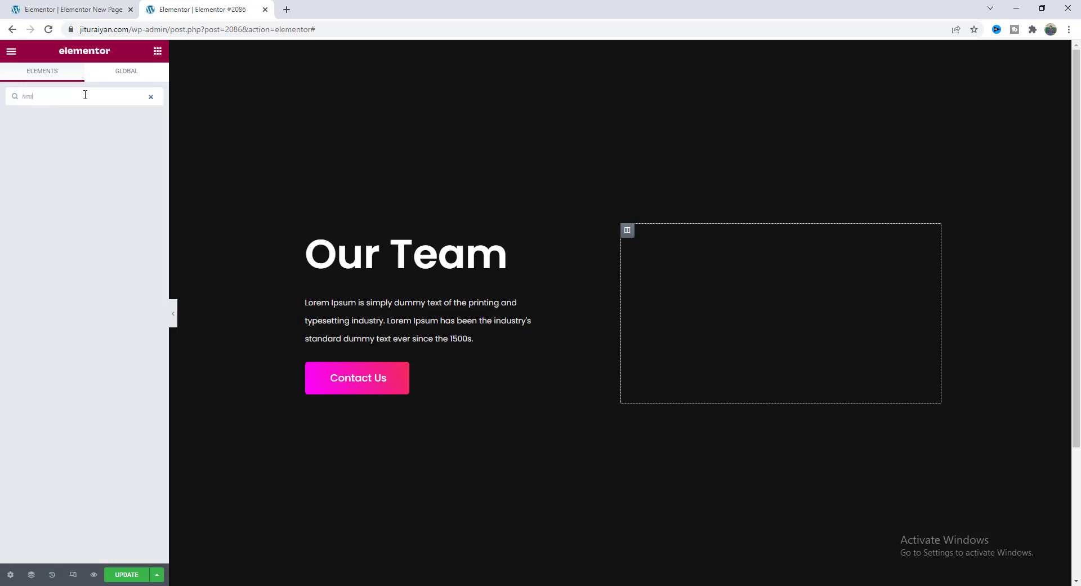
{"action": "left_click_drag", "start_coordinate": [48, 134], "coordinate": [690, 369]}
{"action": "key", "text": "ctrl+v"}
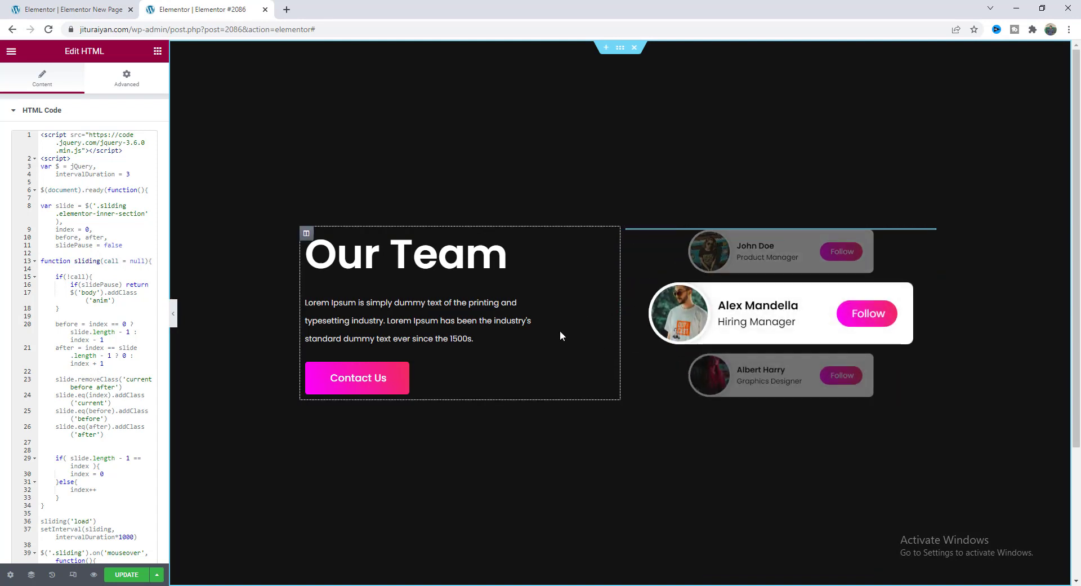
{"action": "key", "text": "ctrl+s"}
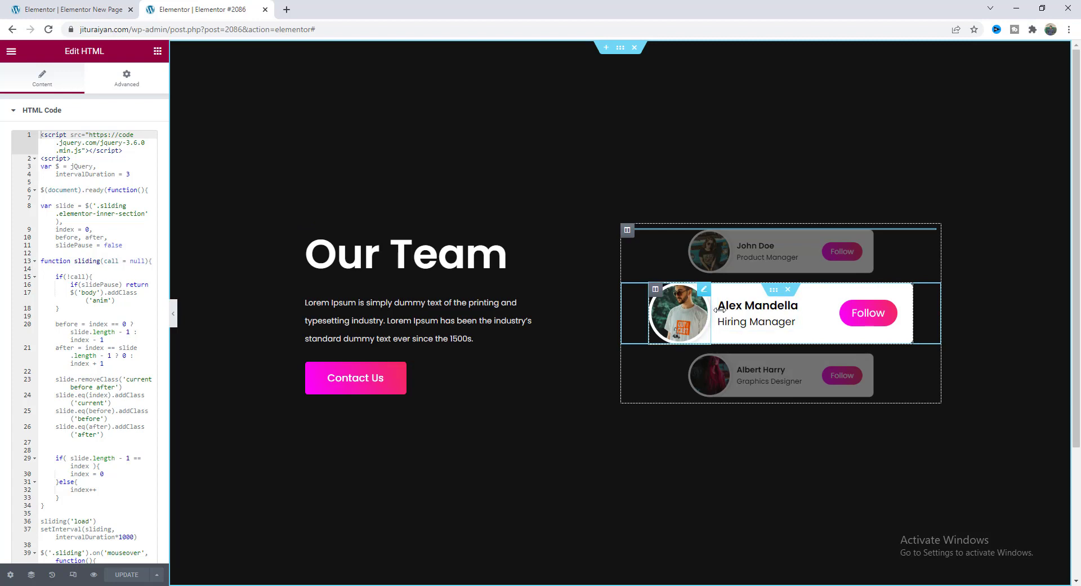